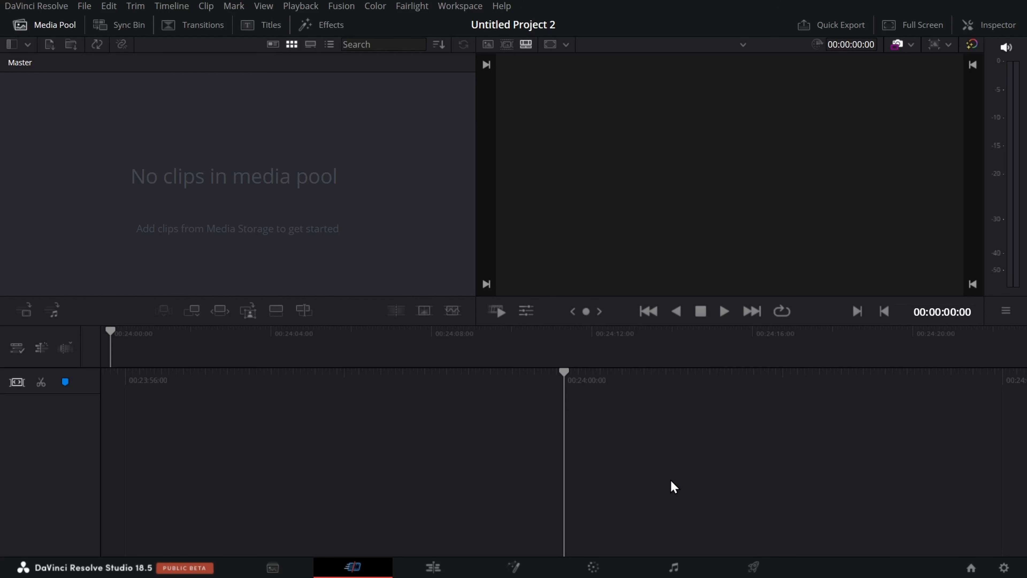
Step: Switch to the Fusion page and briefly show and hide the Inspector and the media pool
{"action": "left_click", "coordinate": [532, 570]}
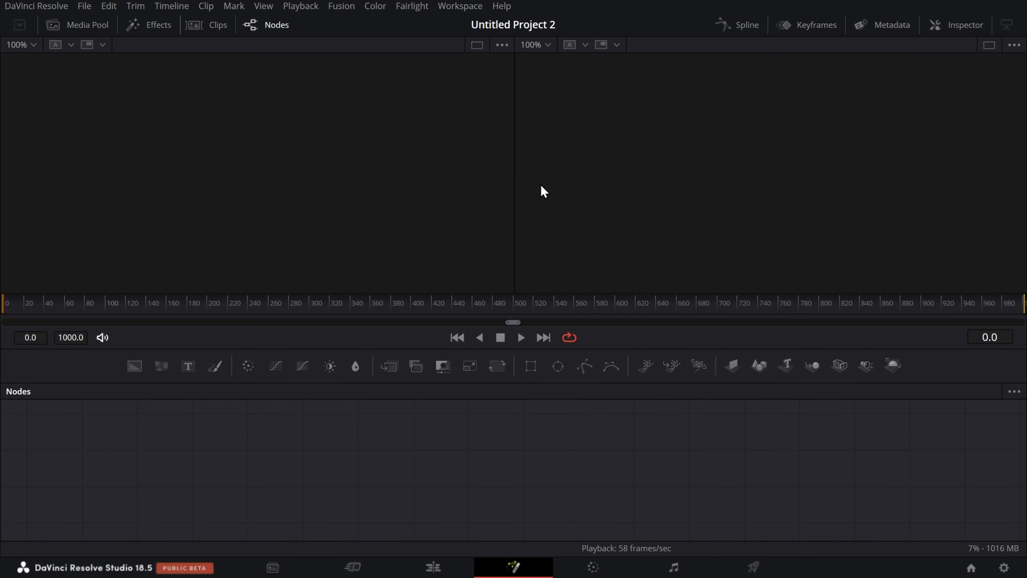
{"action": "left_click", "coordinate": [943, 31]}
{"action": "left_click", "coordinate": [64, 26]}
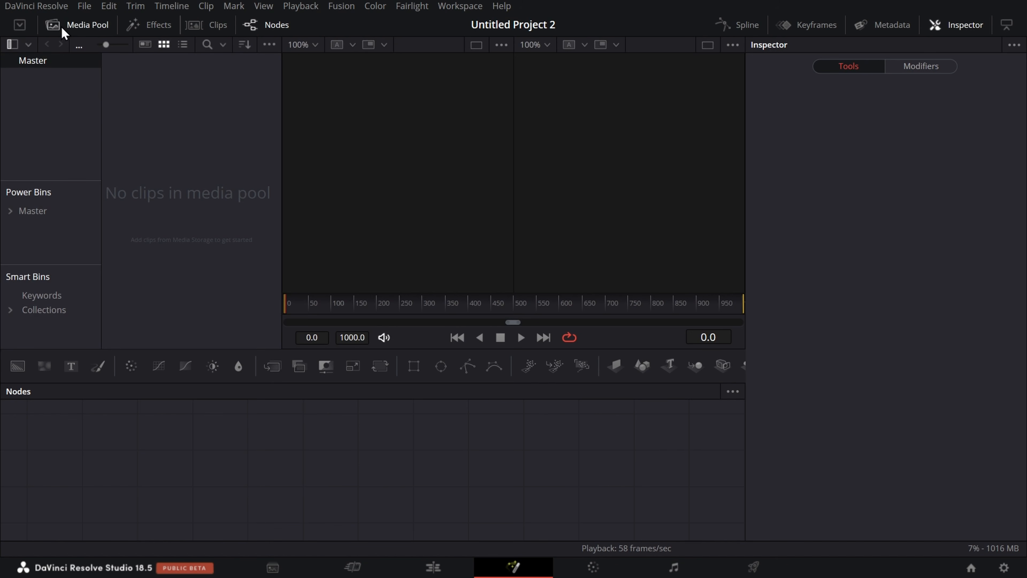
{"action": "left_click", "coordinate": [83, 30]}
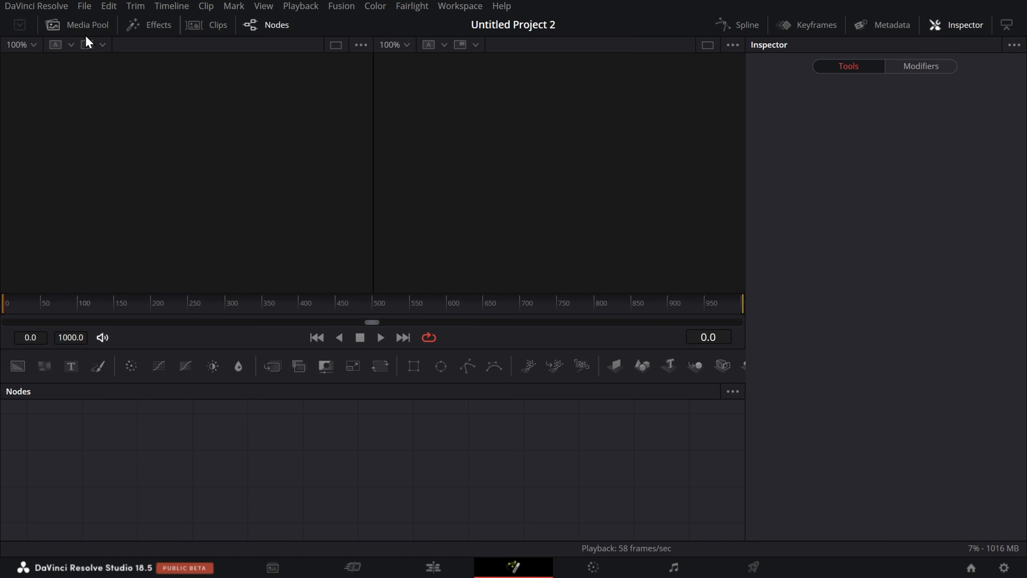
{"action": "left_click", "coordinate": [963, 28]}
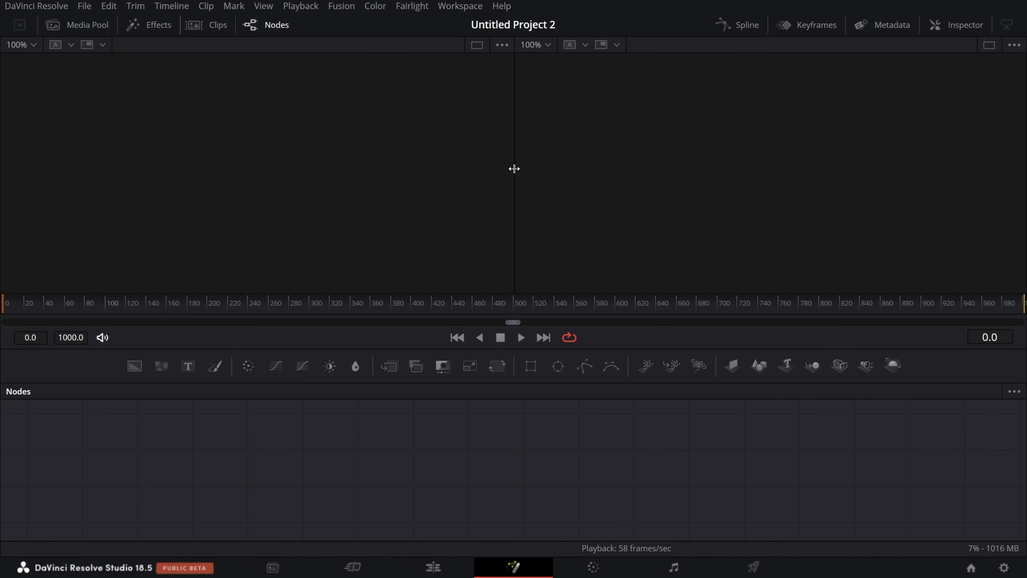
Step: Try out the node editor visibility, the single-viewer layout and the render range end, leaving the range end at frame 0
{"action": "mouse_move", "coordinate": [1023, 306]}
{"action": "left_mouse_down"}
{"action": "mouse_move", "coordinate": [580, 338]}
{"action": "mouse_move", "coordinate": [1, 339]}
{"action": "left_mouse_up"}
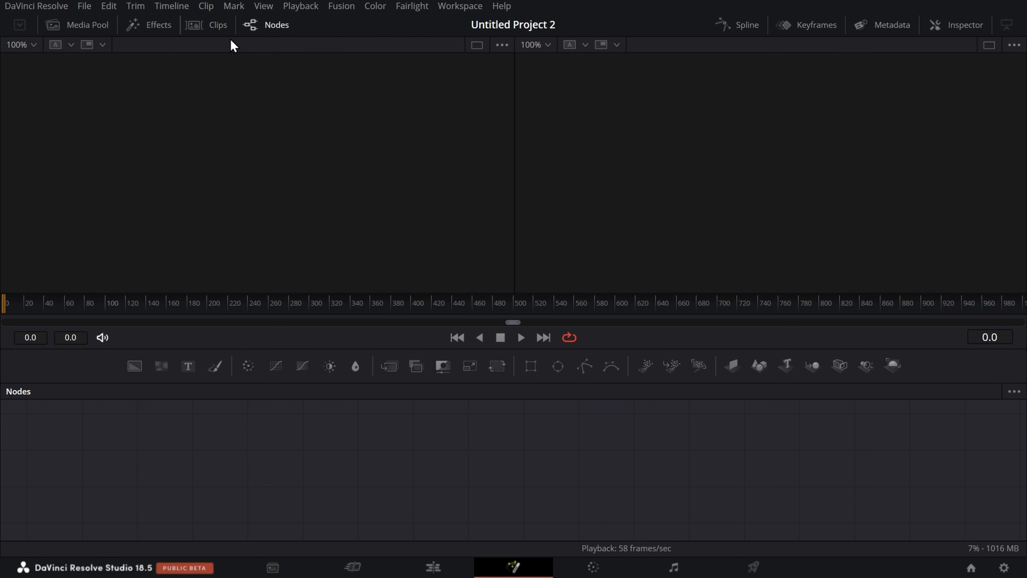
{"action": "left_click", "coordinate": [266, 29]}
{"action": "left_click", "coordinate": [266, 29]}
{"action": "left_click", "coordinate": [995, 46]}
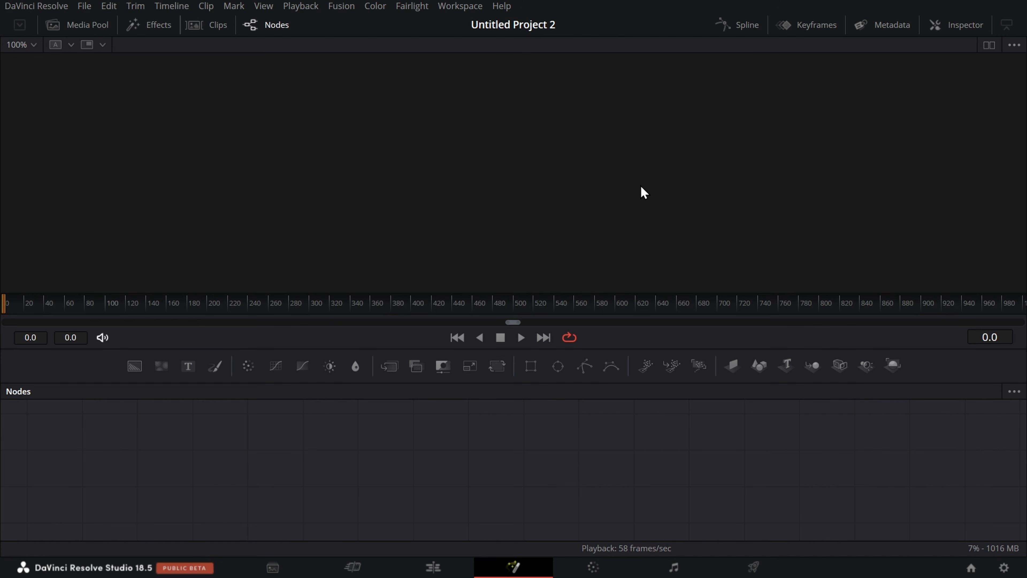
{"action": "left_click", "coordinate": [989, 44]}
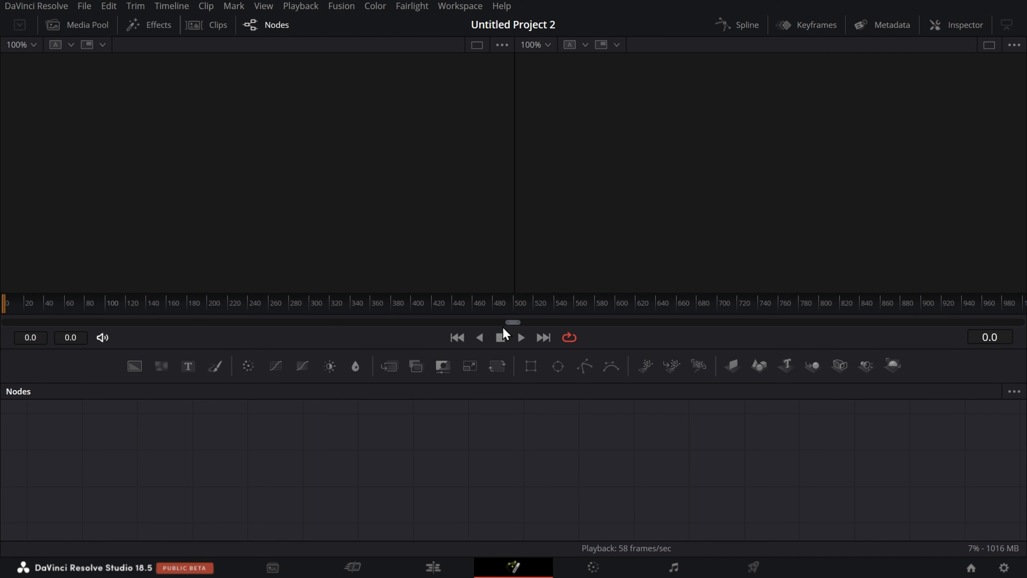
{"action": "mouse_move", "coordinate": [5, 305]}
{"action": "left_mouse_down"}
{"action": "mouse_move", "coordinate": [729, 314]}
{"action": "mouse_move", "coordinate": [647, 317]}
{"action": "left_mouse_up"}
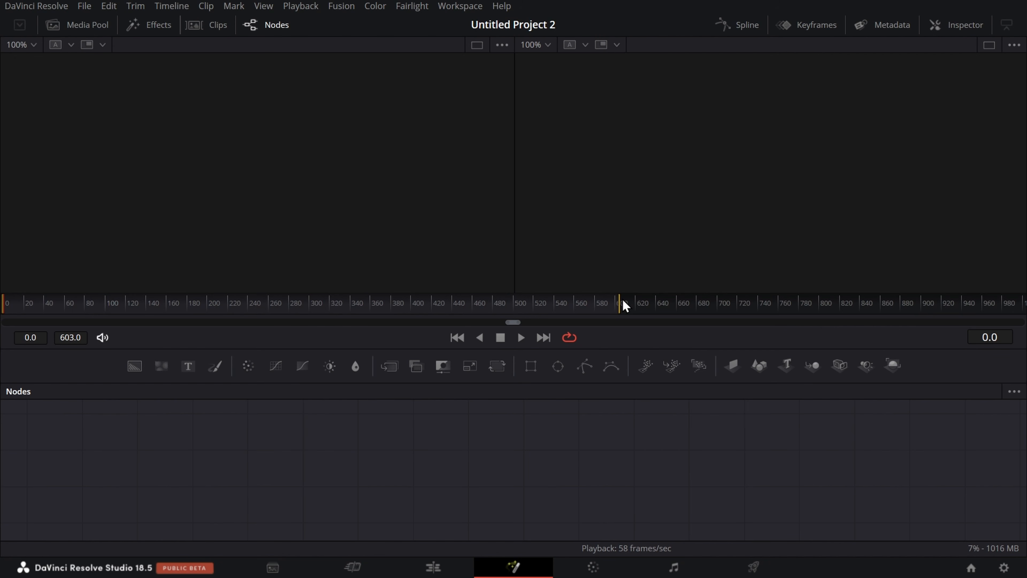
{"action": "mouse_move", "coordinate": [619, 303]}
{"action": "left_mouse_down"}
{"action": "mouse_move", "coordinate": [200, 334]}
{"action": "mouse_move", "coordinate": [2, 328]}
{"action": "mouse_move", "coordinate": [3, 355]}
{"action": "left_mouse_up"}
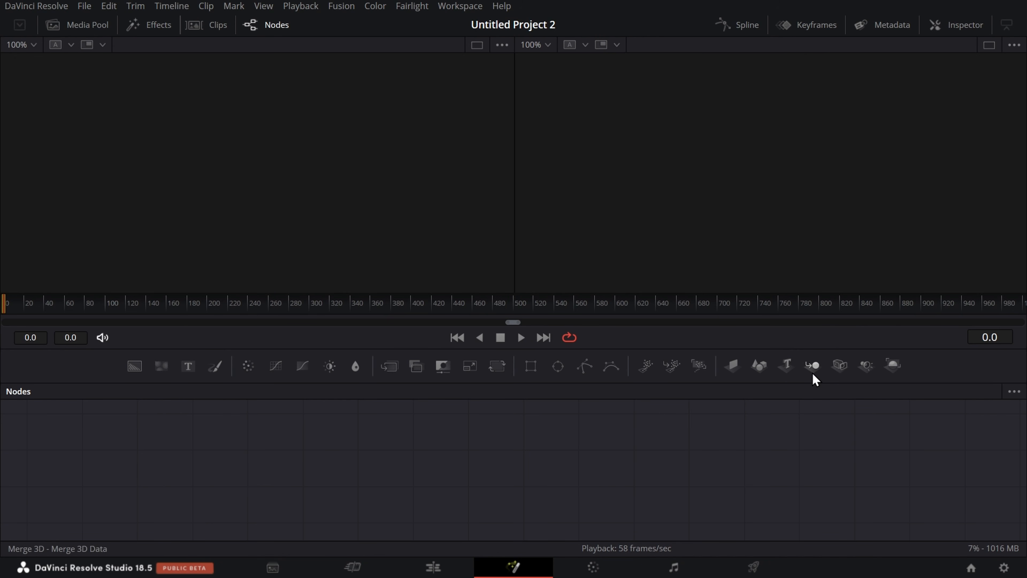
Step: Try adding a Text node to the empty composition, undo it, and delete Timeline 1 from the media pool
{"action": "left_click", "coordinate": [187, 370]}
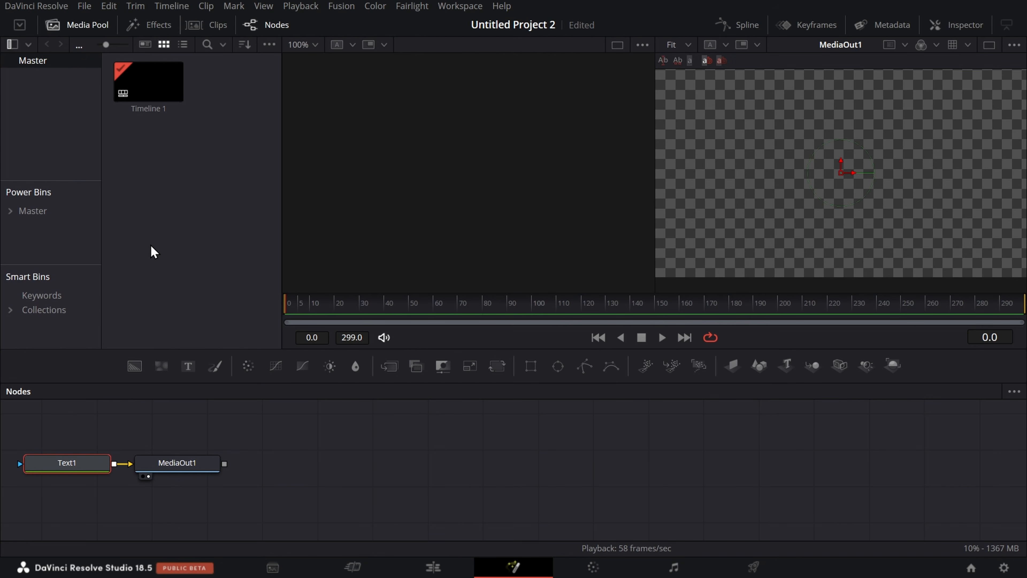
{"action": "key", "text": "ctrl+z"}
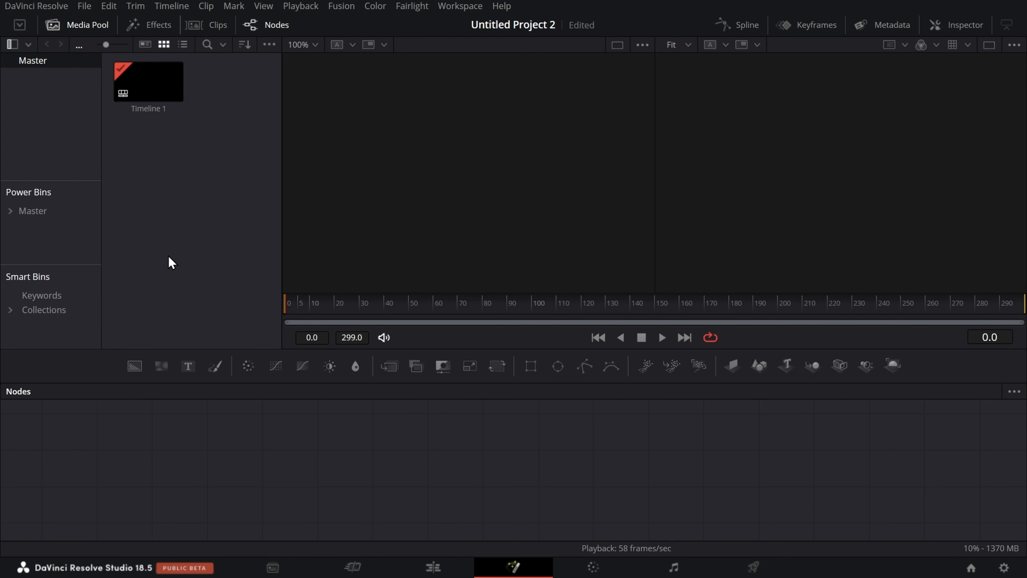
{"action": "left_click", "coordinate": [161, 75]}
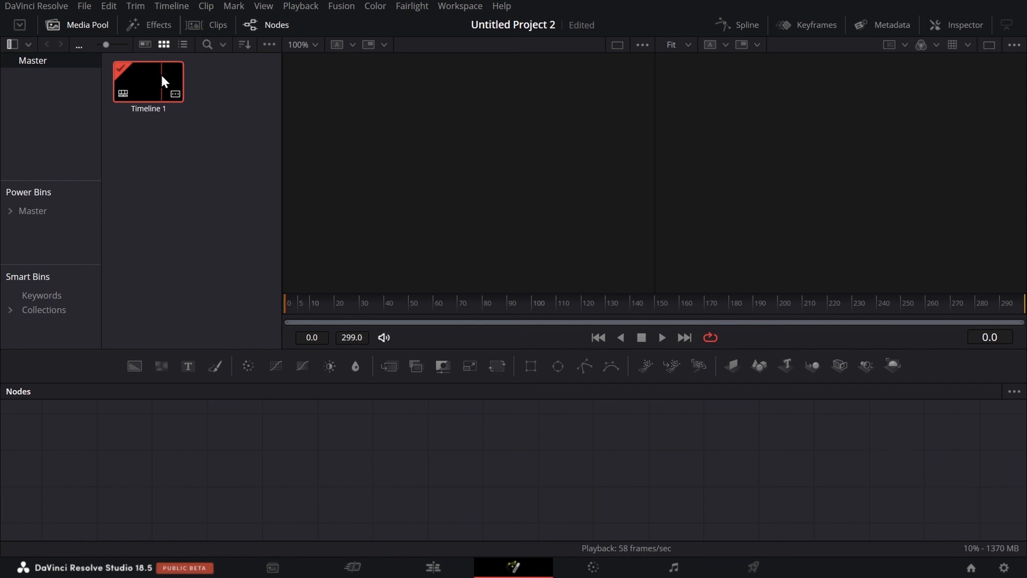
{"action": "key", "text": "Delete"}
{"action": "left_click", "coordinate": [646, 338]}
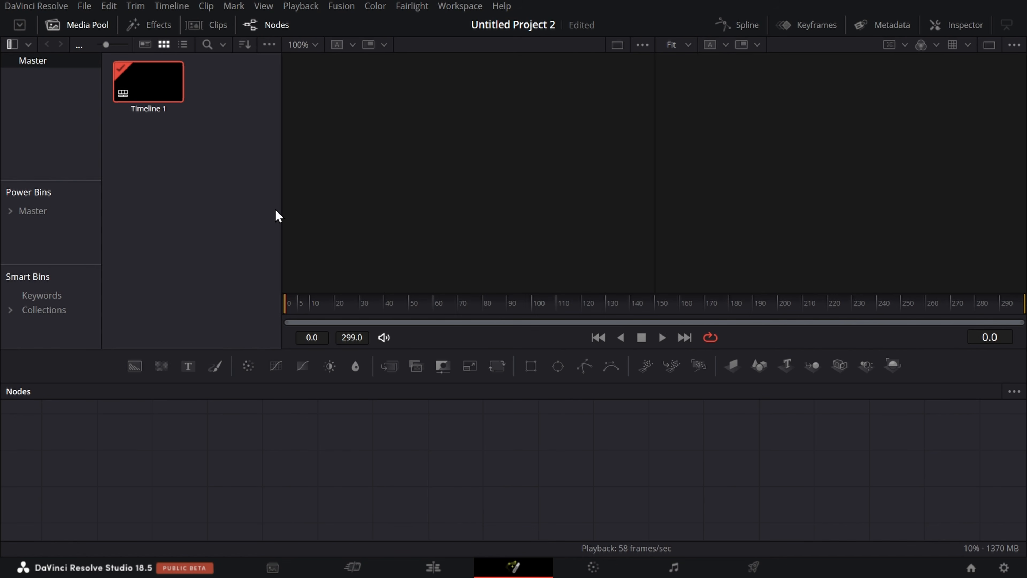
{"action": "left_click", "coordinate": [76, 27]}
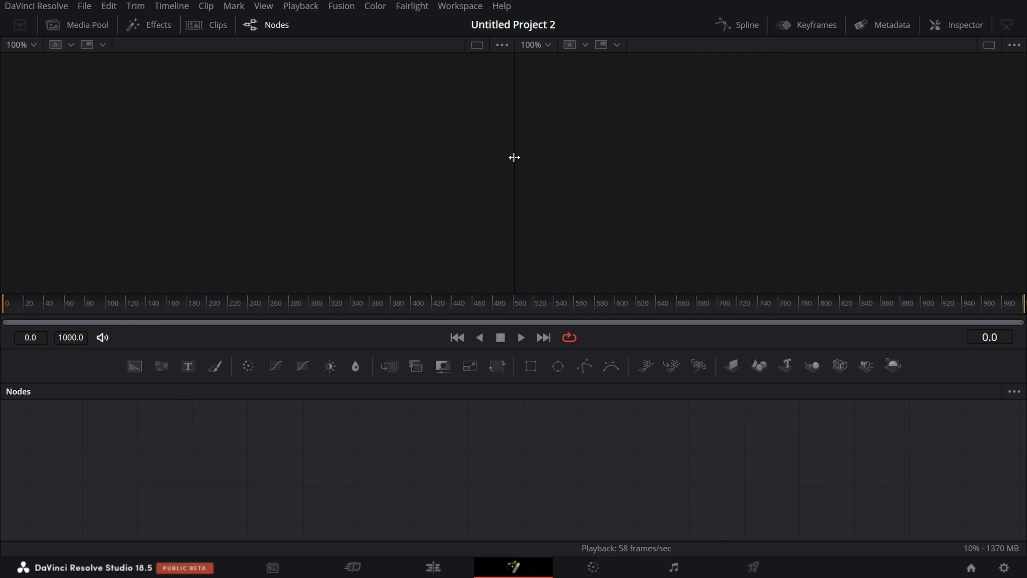
Step: Import the image WOODEN-TILES-FEATURE-compressed on the Edit page and place it at the start of the timeline on Video 1
{"action": "left_click", "coordinate": [433, 567]}
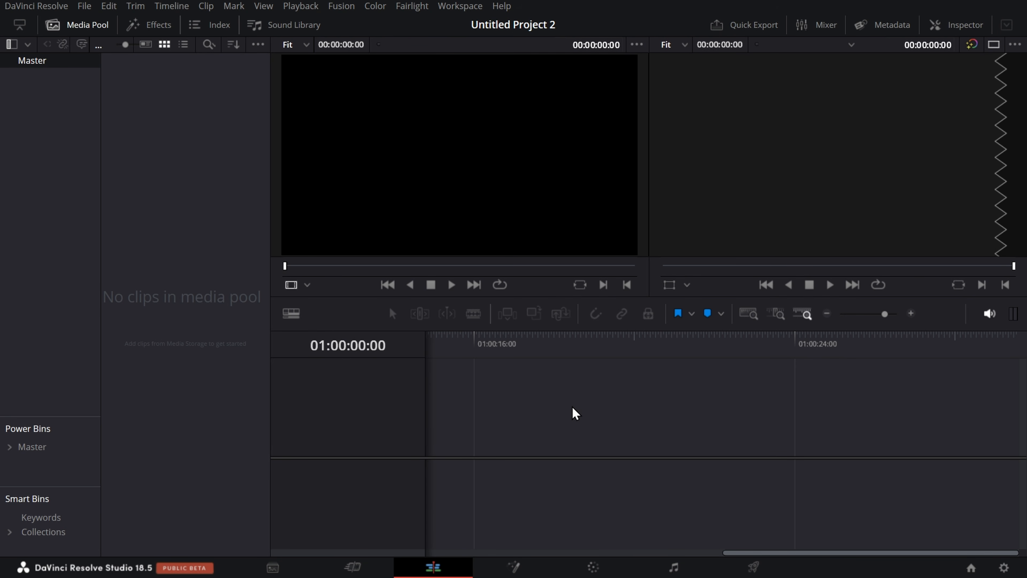
{"action": "key", "text": "ctrl+i"}
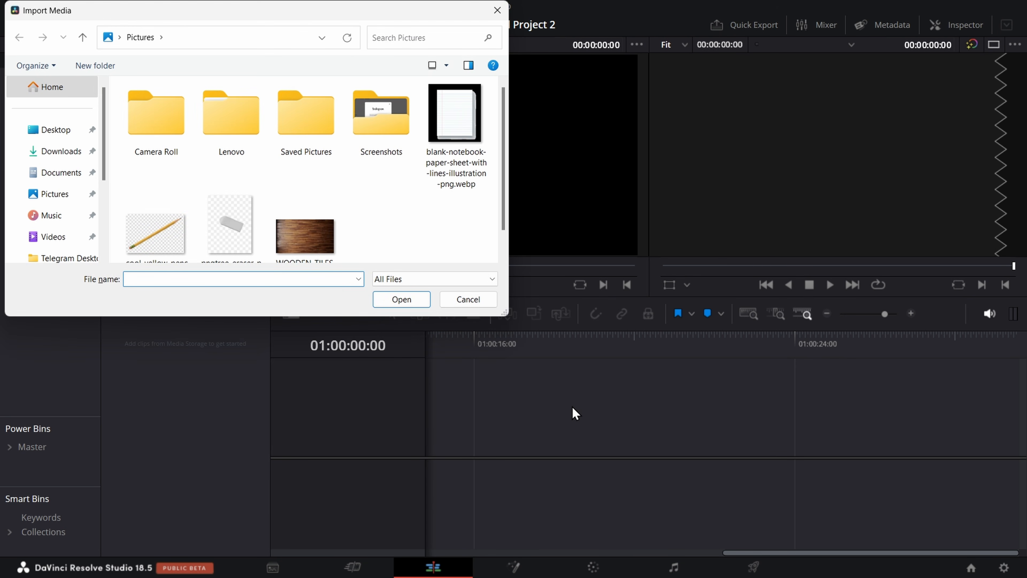
{"action": "scroll", "coordinate": [324, 195], "scroll_direction": "down", "scroll_amount": 1}
{"action": "left_click", "coordinate": [324, 195]}
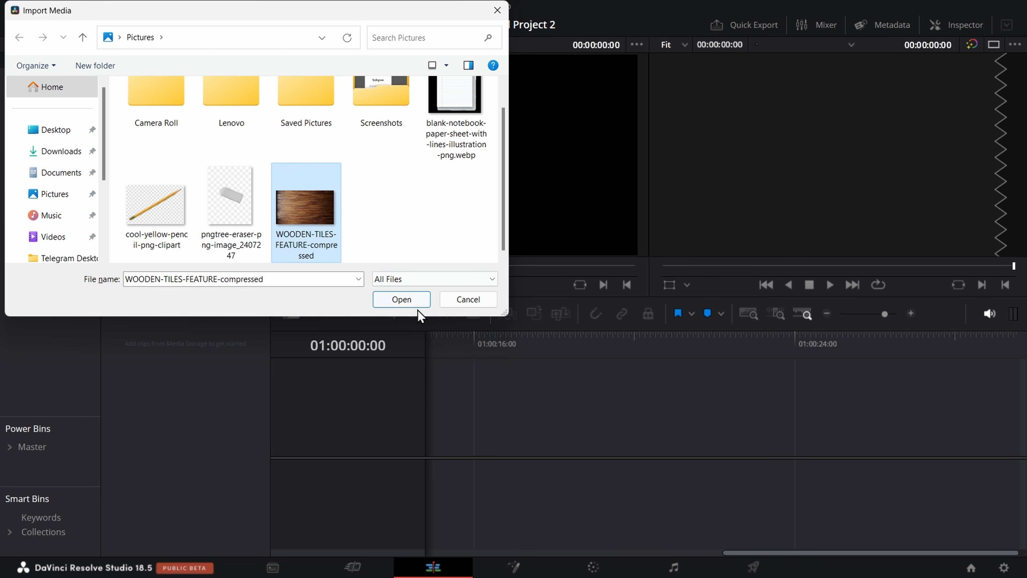
{"action": "left_click", "coordinate": [417, 298]}
{"action": "left_click", "coordinate": [217, 98]}
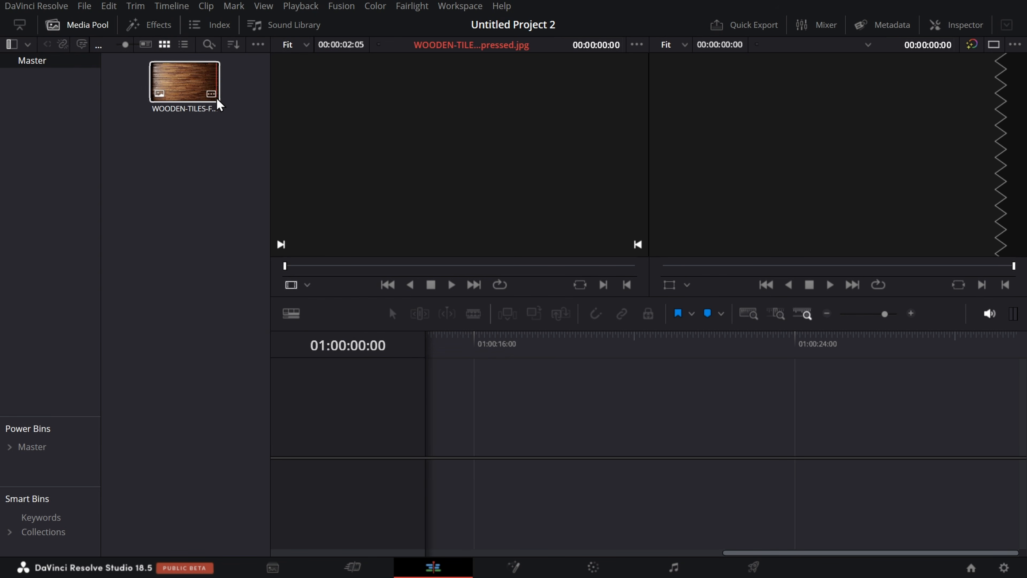
{"action": "left_click_drag", "start_coordinate": [184, 92], "coordinate": [432, 467]}
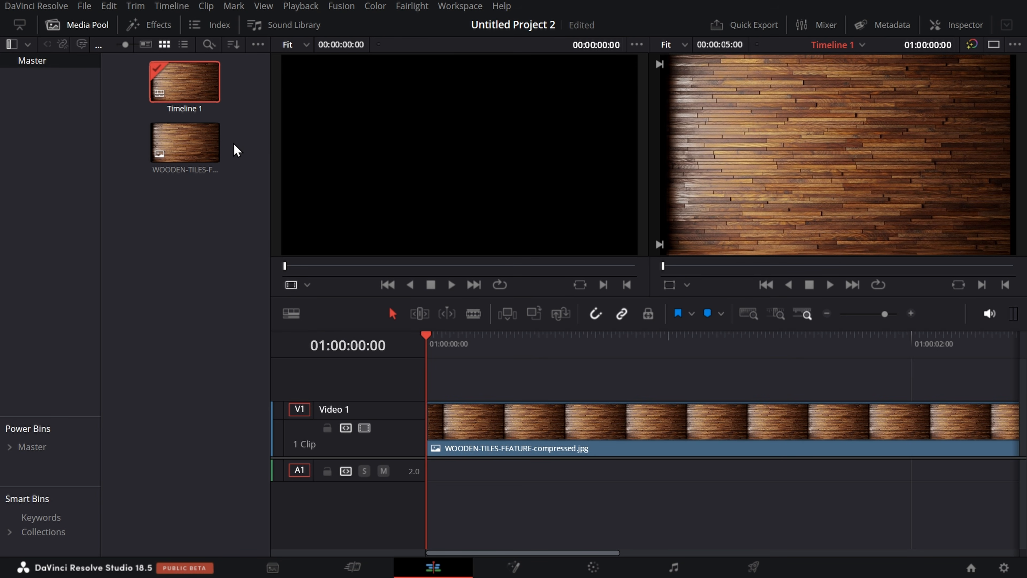
Step: View the wooden tiles clip on the Cut and Edit pages, and open it on the Fusion page
{"action": "double_click", "coordinate": [177, 147]}
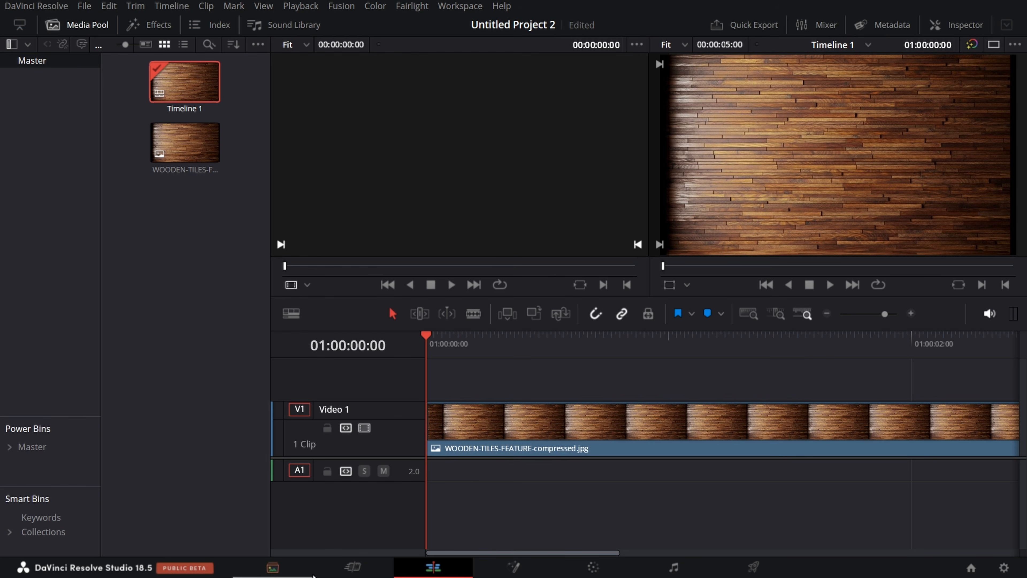
{"action": "left_click", "coordinate": [354, 573]}
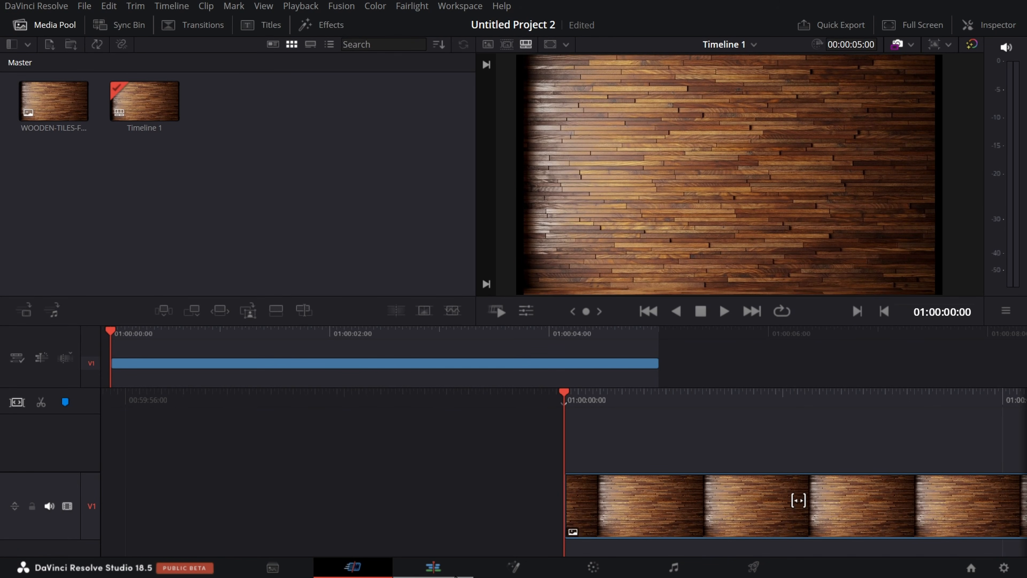
{"action": "left_click", "coordinate": [435, 568]}
{"action": "left_click", "coordinate": [536, 569]}
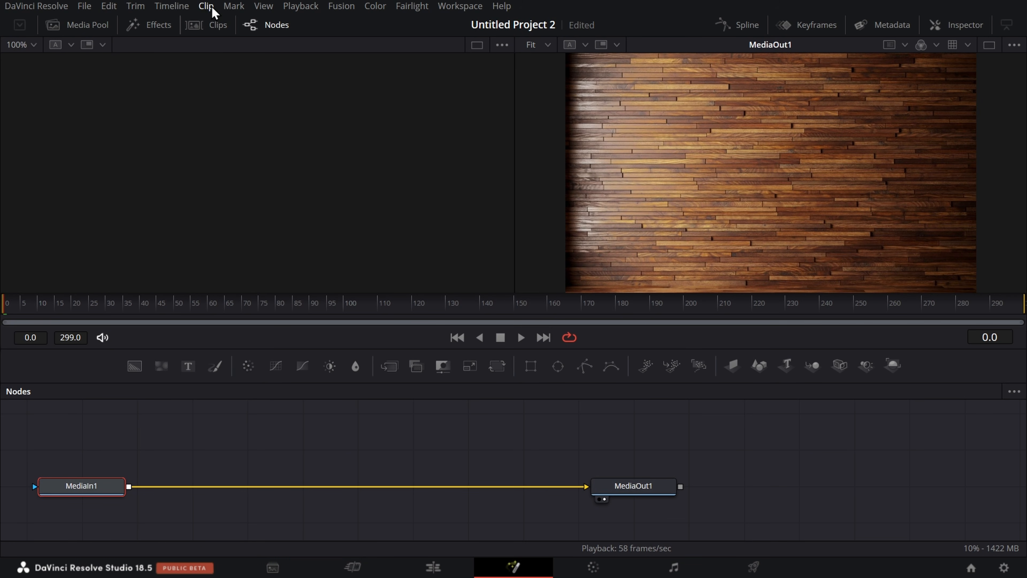
Step: Delete Timeline 1 and the wooden tiles image from the media pool
{"action": "left_click", "coordinate": [89, 25]}
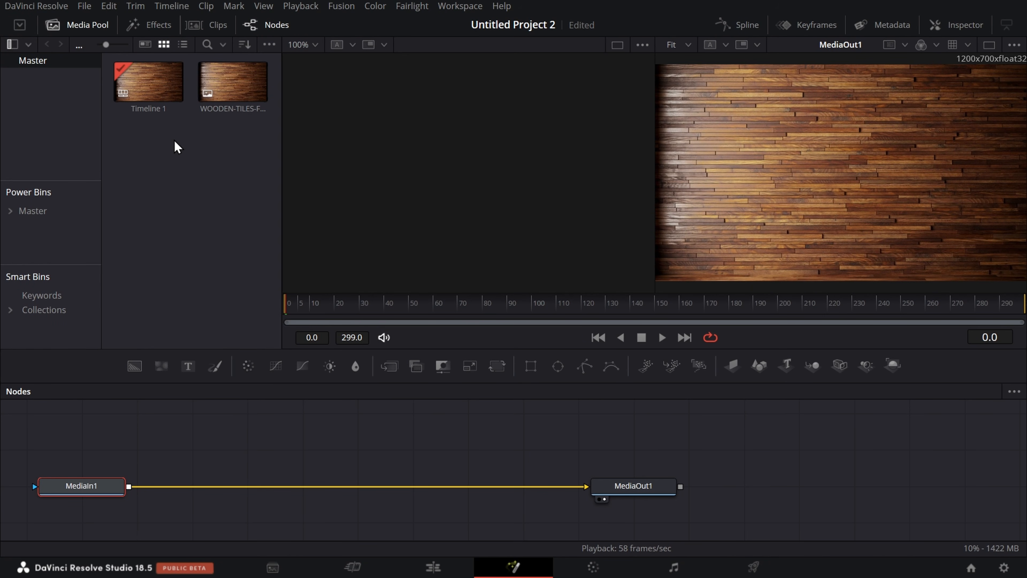
{"action": "left_click_drag", "start_coordinate": [245, 146], "coordinate": [142, 82]}
{"action": "key", "text": "Delete"}
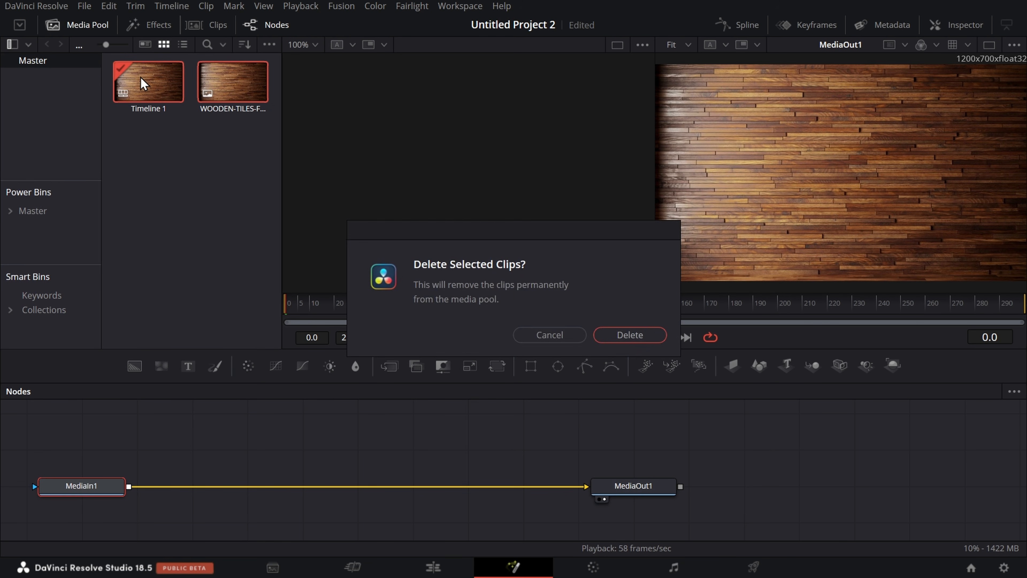
{"action": "left_click", "coordinate": [617, 333]}
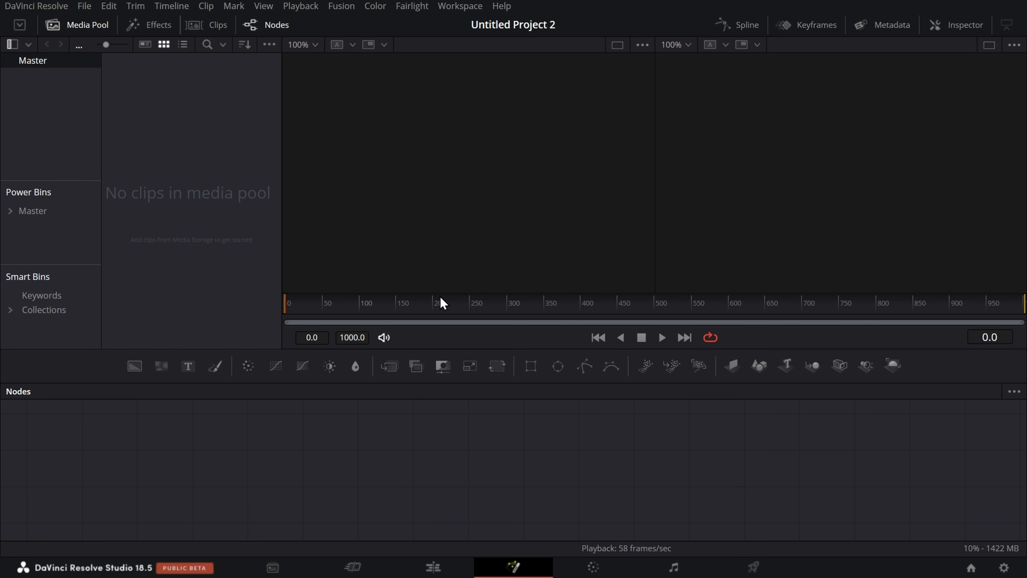
Step: Import the image WOODEN-TILES-FEATURE-compressed from the Fusion page and add it to the empty node editor
{"action": "key", "text": "ctrl+i"}
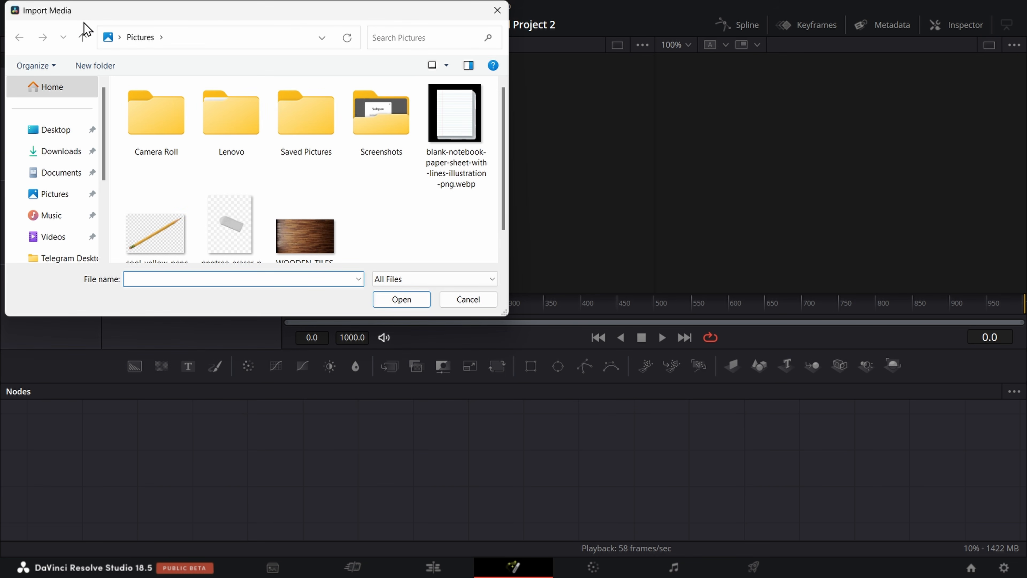
{"action": "scroll", "coordinate": [305, 199], "scroll_direction": "down", "scroll_amount": 1}
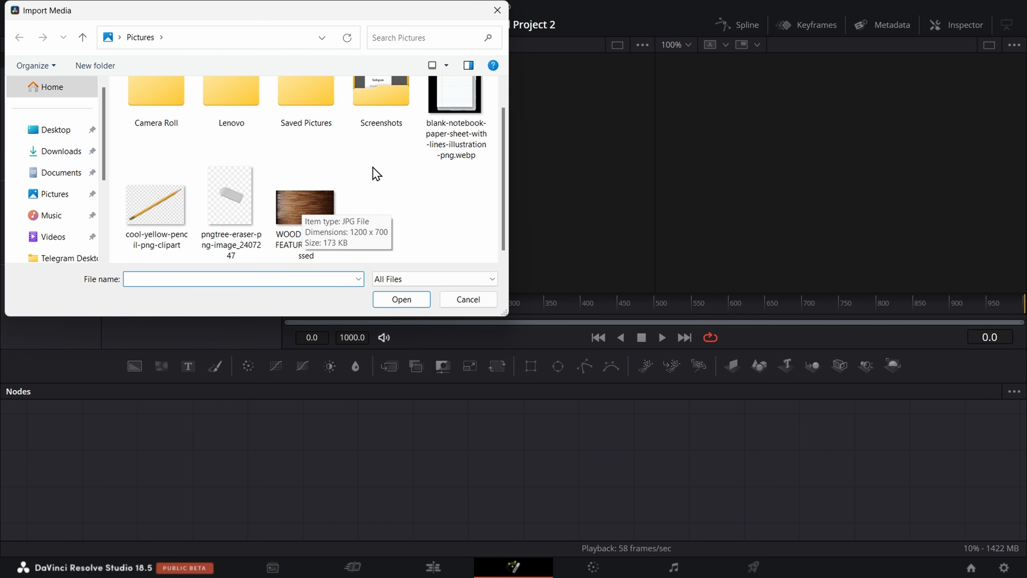
{"action": "left_click", "coordinate": [314, 194]}
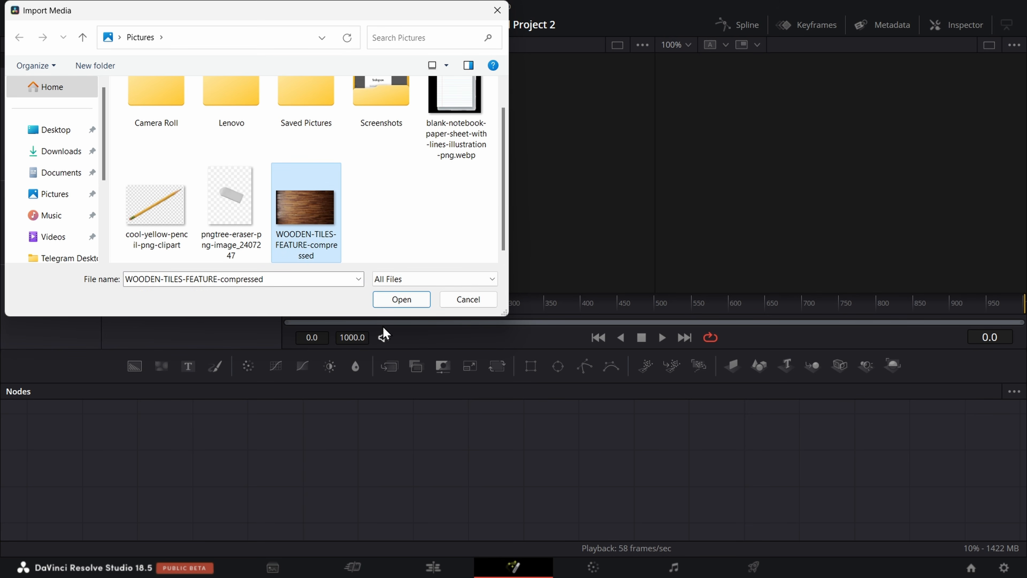
{"action": "left_click", "coordinate": [400, 299]}
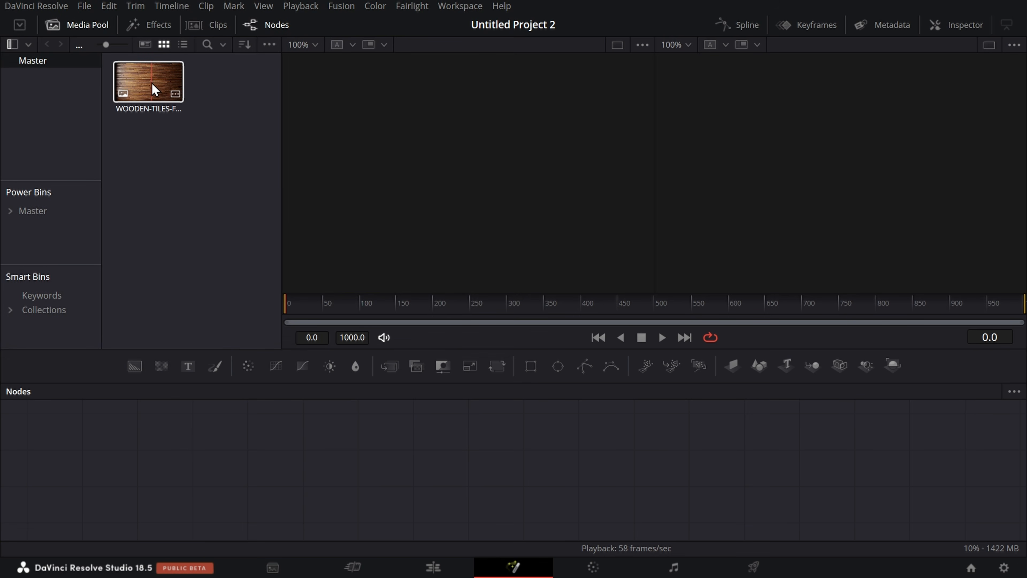
{"action": "left_click_drag", "start_coordinate": [151, 82], "coordinate": [272, 500]}
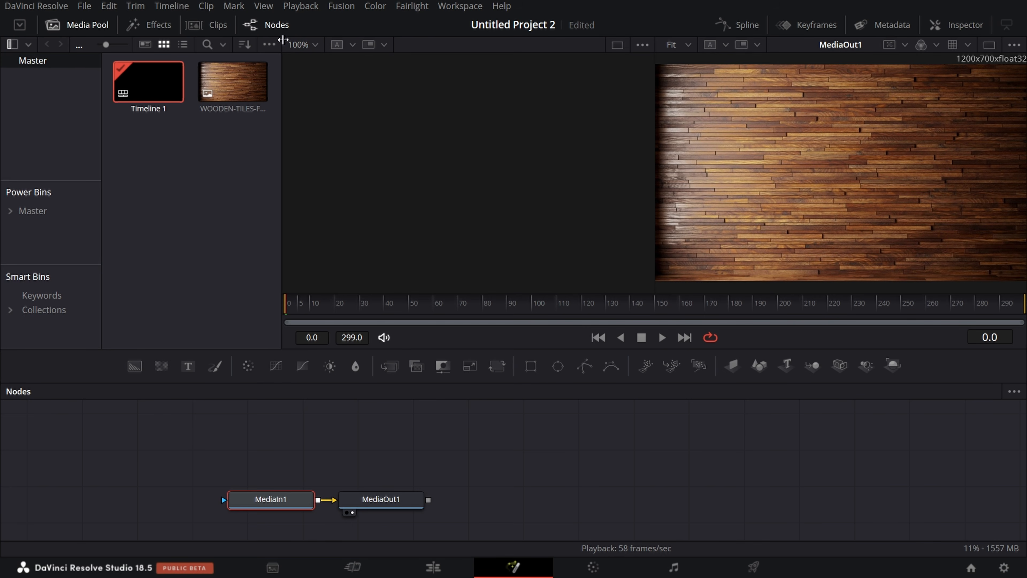
Step: Toggle the node editor off and on, and check the new composition on the Edit page before returning to Fusion
{"action": "left_click", "coordinate": [271, 28]}
{"action": "left_click", "coordinate": [271, 29]}
{"action": "left_click", "coordinate": [444, 573]}
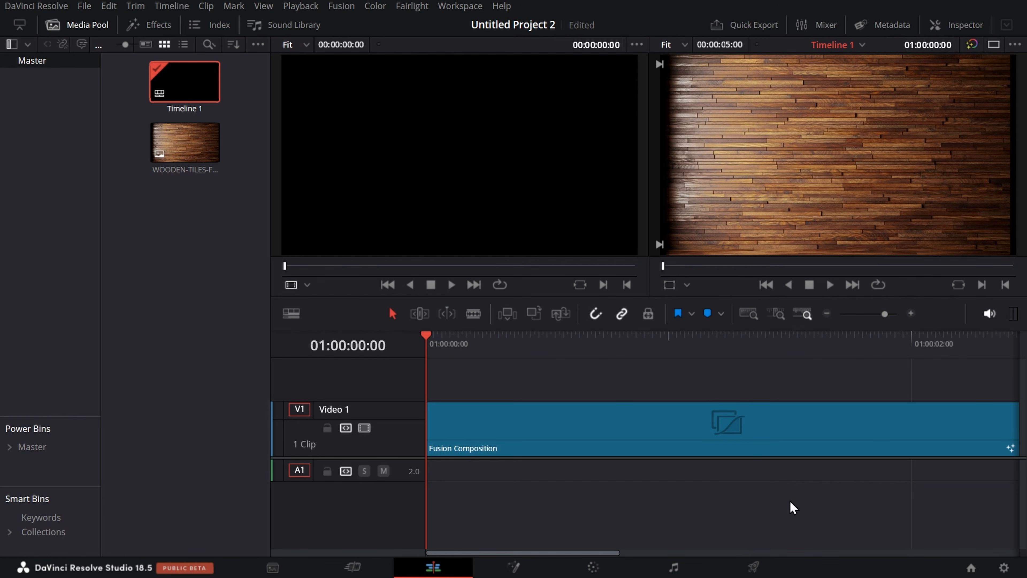
{"action": "left_click", "coordinate": [513, 567]}
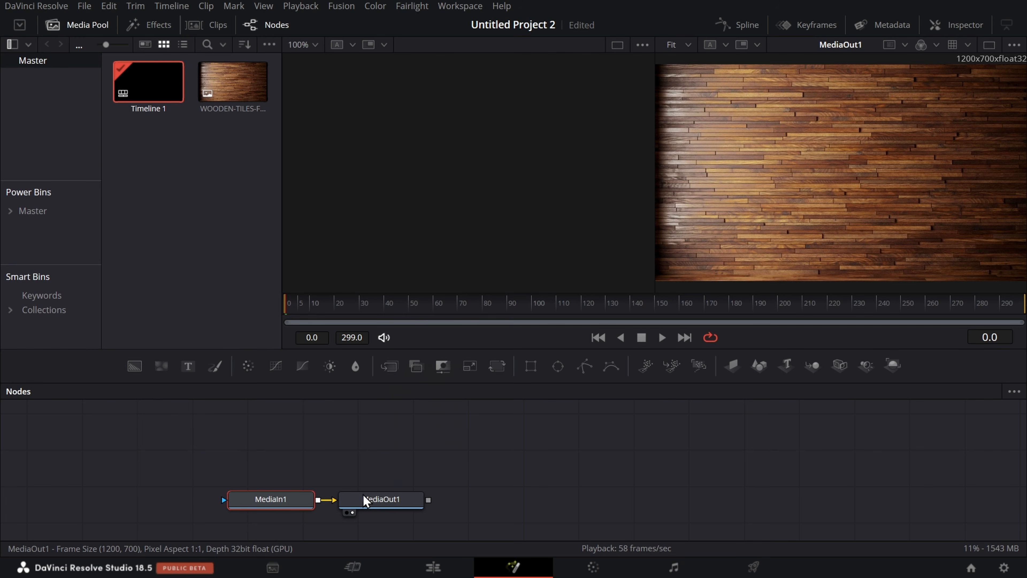
Step: Move the MediaOut1 node far to the right of MediaIn1, and shift MediaIn1 slightly lower
{"action": "left_click_drag", "start_coordinate": [363, 495], "coordinate": [797, 489]}
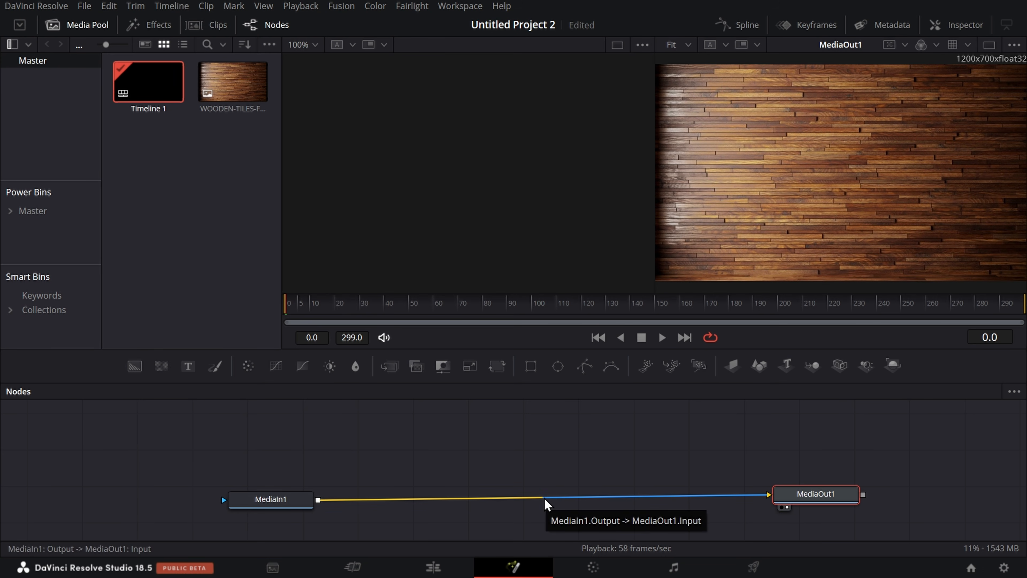
{"action": "mouse_move", "coordinate": [287, 506]}
{"action": "left_mouse_down"}
{"action": "mouse_move", "coordinate": [283, 527]}
{"action": "mouse_move", "coordinate": [288, 508]}
{"action": "mouse_move", "coordinate": [278, 518]}
{"action": "left_mouse_up"}
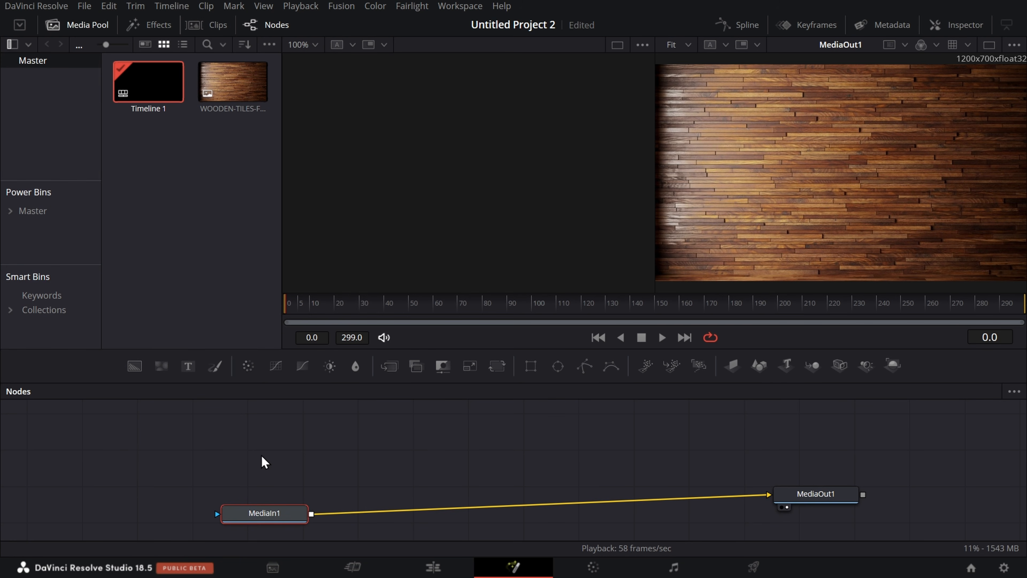
{"action": "scroll", "coordinate": [253, 463], "scroll_direction": "down", "scroll_amount": 1}
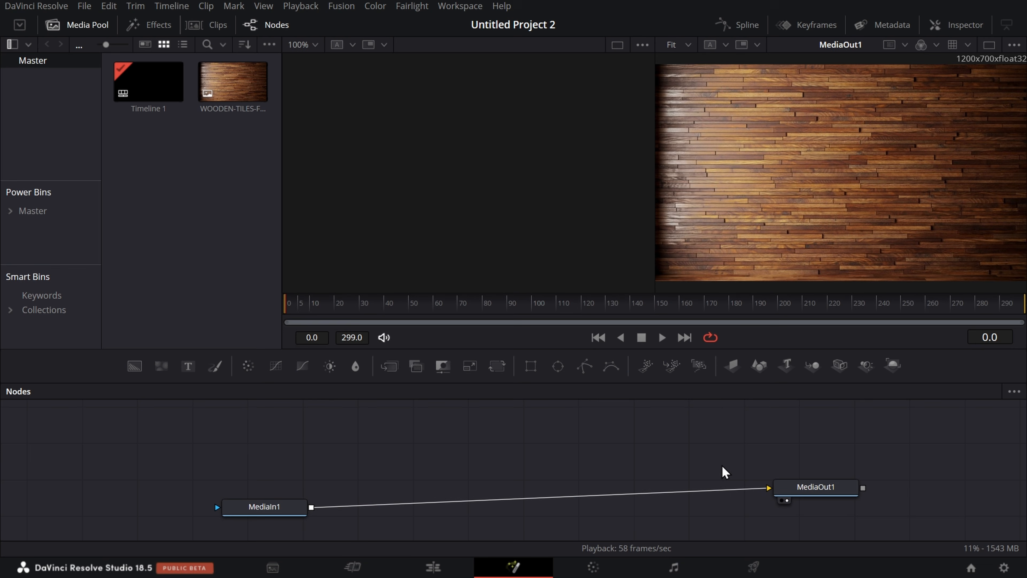
Step: Import the yellow pencil, notebook and eraser images from the Pictures folder into the media pool
{"action": "key", "text": "super"}
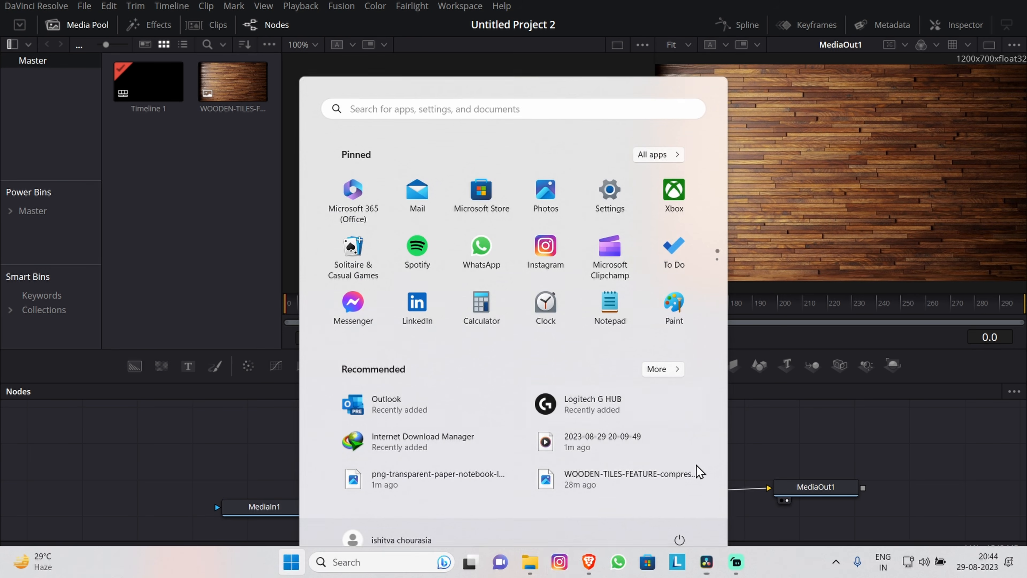
{"action": "left_click", "coordinate": [529, 561]}
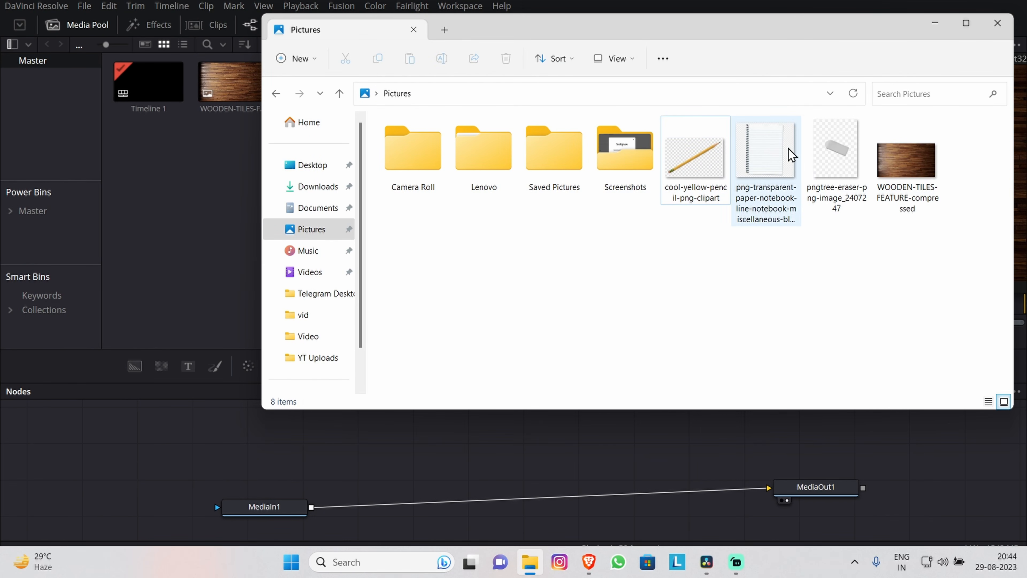
{"action": "mouse_move", "coordinate": [846, 267]}
{"action": "left_mouse_down"}
{"action": "mouse_move", "coordinate": [789, 167]}
{"action": "mouse_move", "coordinate": [144, 197]}
{"action": "mouse_move", "coordinate": [139, 158]}
{"action": "left_mouse_up"}
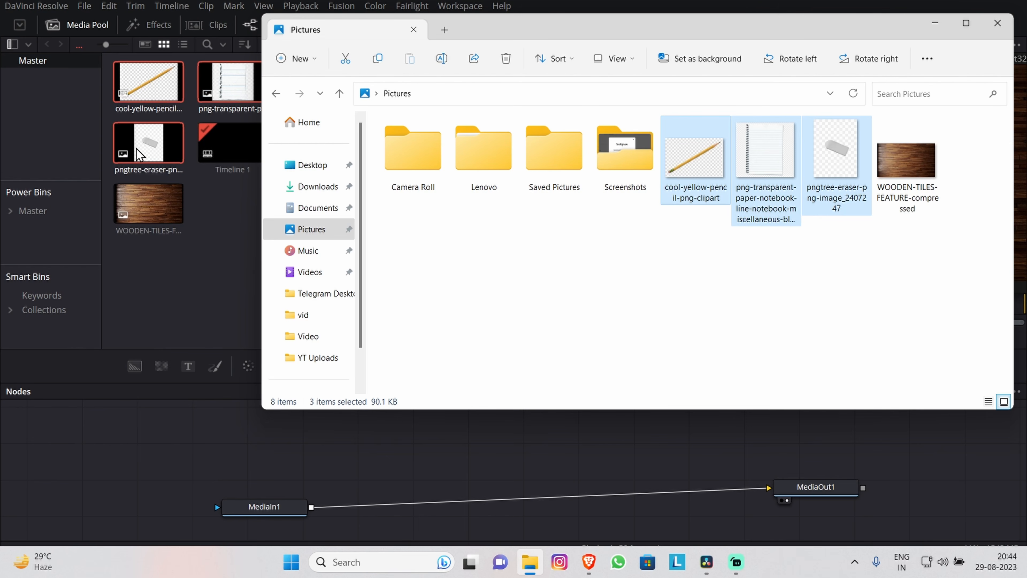
{"action": "left_click", "coordinate": [998, 23]}
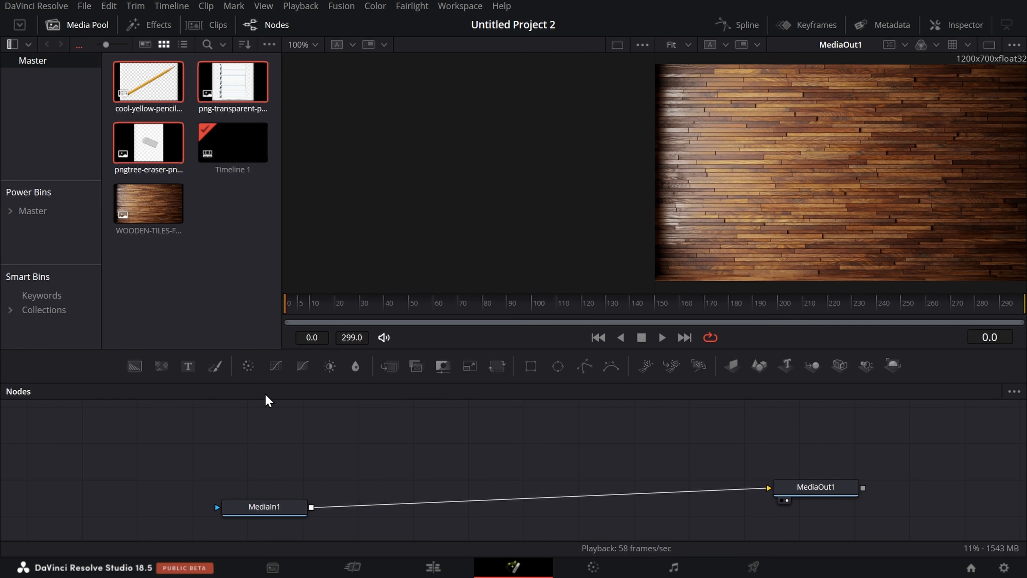
{"action": "left_click", "coordinate": [234, 311]}
Step: Add the pencil, eraser and notebook images to the node editor as separate MediaIn nodes, stacked above MediaIn1
{"action": "mouse_move", "coordinate": [148, 83]}
{"action": "left_mouse_down"}
{"action": "mouse_move", "coordinate": [257, 491]}
{"action": "mouse_move", "coordinate": [267, 463]}
{"action": "mouse_move", "coordinate": [281, 467]}
{"action": "left_mouse_up"}
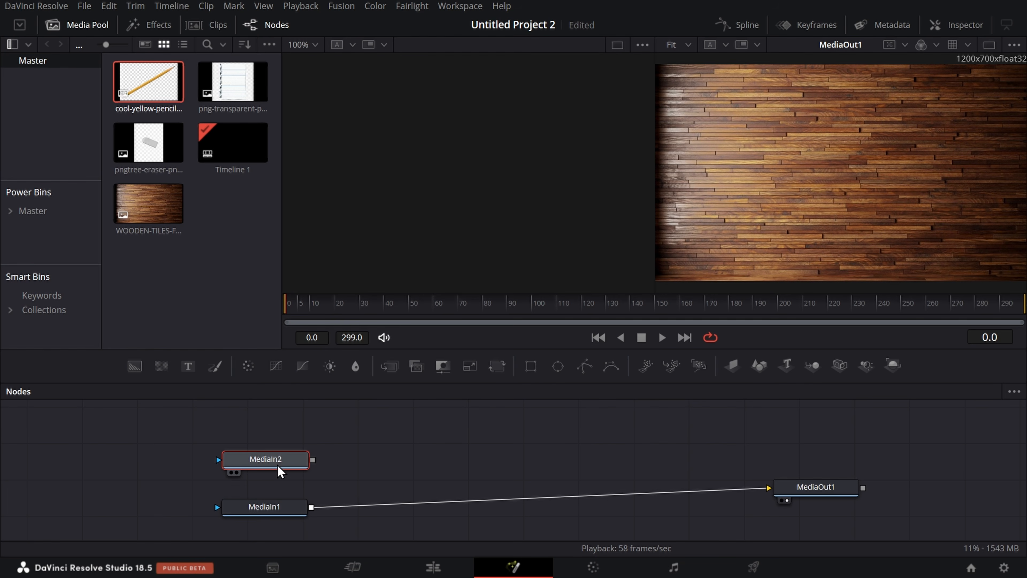
{"action": "left_click_drag", "start_coordinate": [148, 142], "coordinate": [259, 432]}
{"action": "scroll", "coordinate": [928, 467], "scroll_direction": "up", "scroll_amount": 4}
{"action": "scroll", "coordinate": [928, 467], "scroll_direction": "down", "scroll_amount": 3}
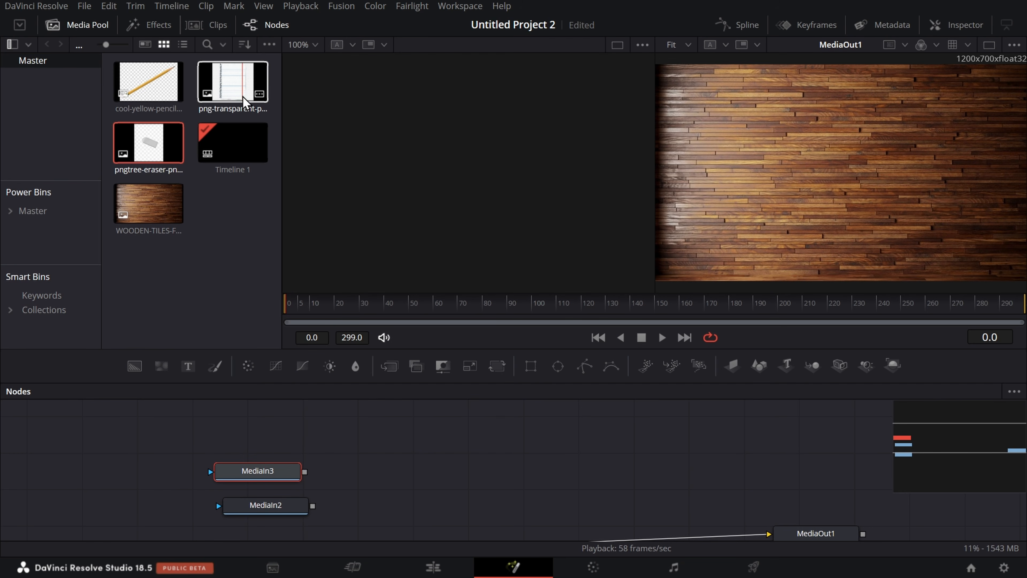
{"action": "left_click", "coordinate": [230, 83]}
{"action": "left_click_drag", "start_coordinate": [230, 83], "coordinate": [257, 441]}
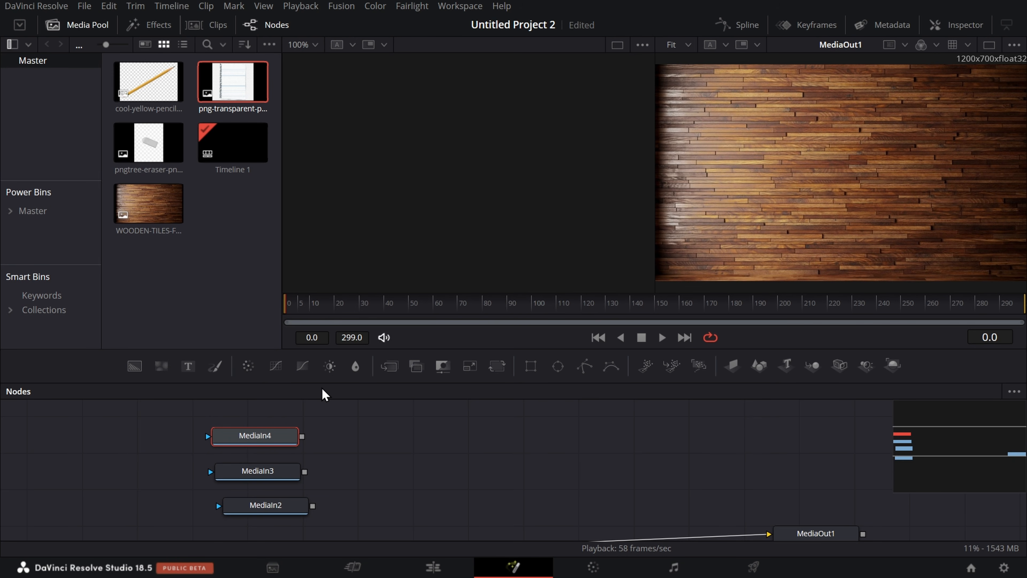
Step: Enlarge the node editor until all four MediaIn nodes and MediaOut1 fit, keeping the viewers in sight
{"action": "scroll", "coordinate": [390, 489], "scroll_direction": "up", "scroll_amount": 1}
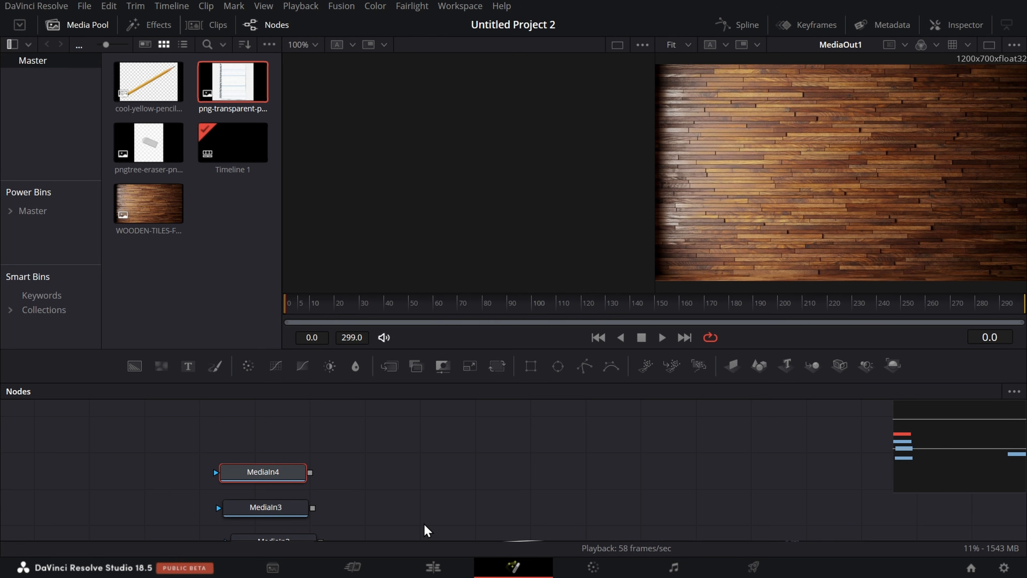
{"action": "scroll", "coordinate": [488, 474], "scroll_direction": "down", "scroll_amount": 1}
{"action": "scroll", "coordinate": [488, 477], "scroll_direction": "down", "scroll_amount": 1}
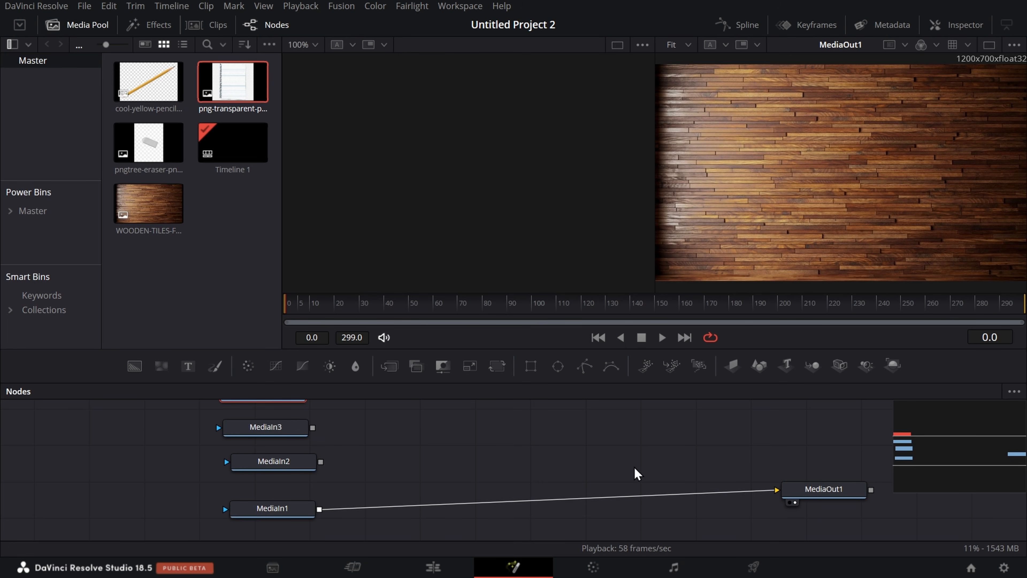
{"action": "scroll", "coordinate": [617, 474], "scroll_direction": "up", "scroll_amount": 1}
{"action": "scroll", "coordinate": [687, 487], "scroll_direction": "down", "scroll_amount": 1}
{"action": "scroll", "coordinate": [687, 487], "scroll_direction": "up", "scroll_amount": 1}
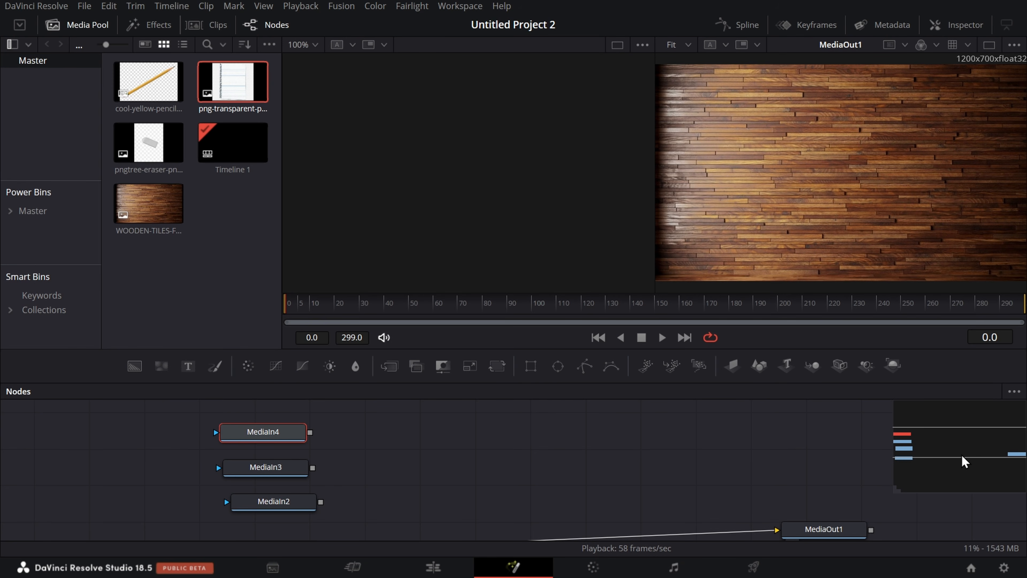
{"action": "left_click_drag", "start_coordinate": [704, 382], "coordinate": [704, 359]}
{"action": "scroll", "coordinate": [704, 457], "scroll_direction": "down", "scroll_amount": 1}
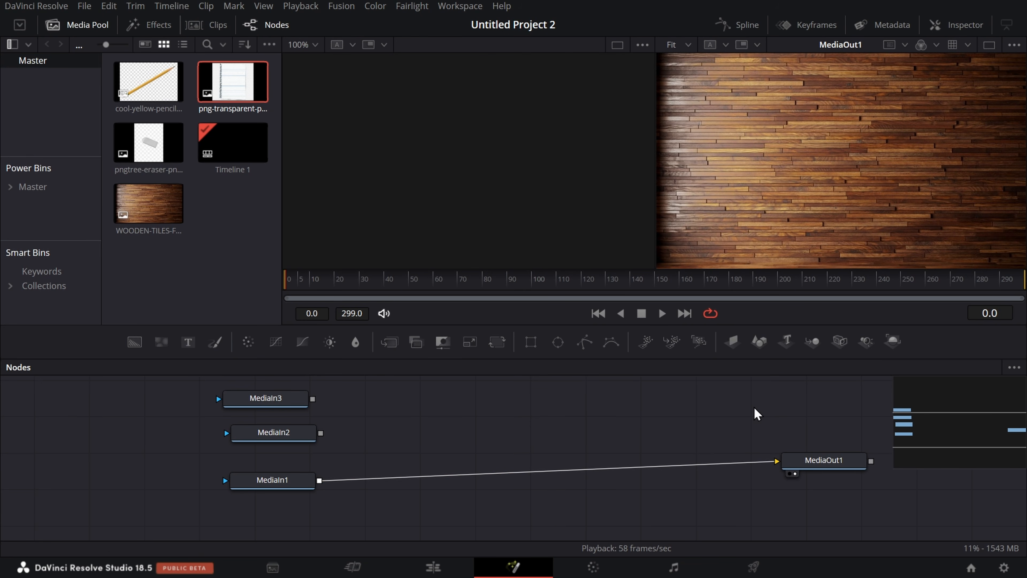
{"action": "scroll", "coordinate": [488, 441], "scroll_direction": "up", "scroll_amount": 2}
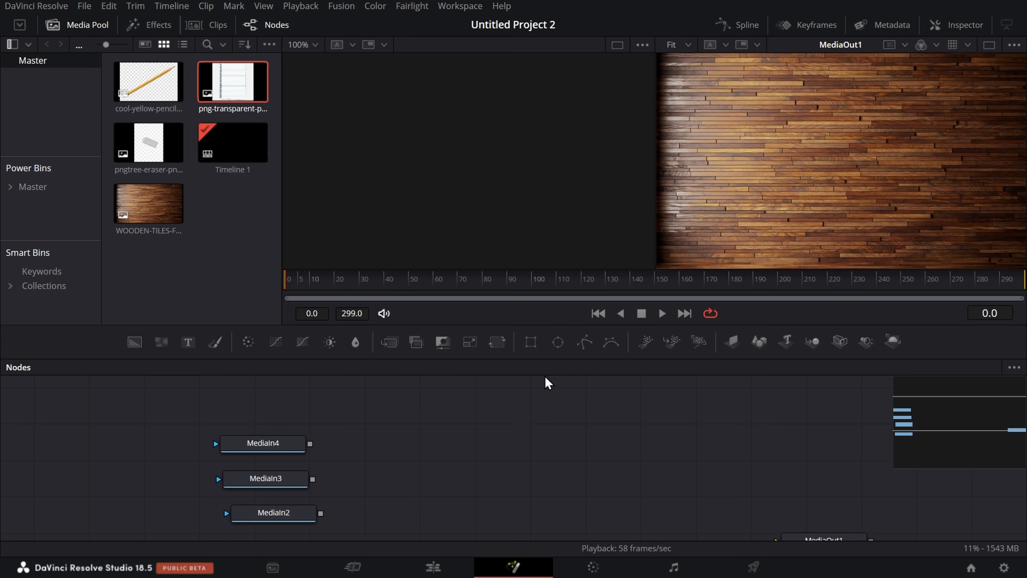
{"action": "left_click_drag", "start_coordinate": [540, 359], "coordinate": [540, 71]}
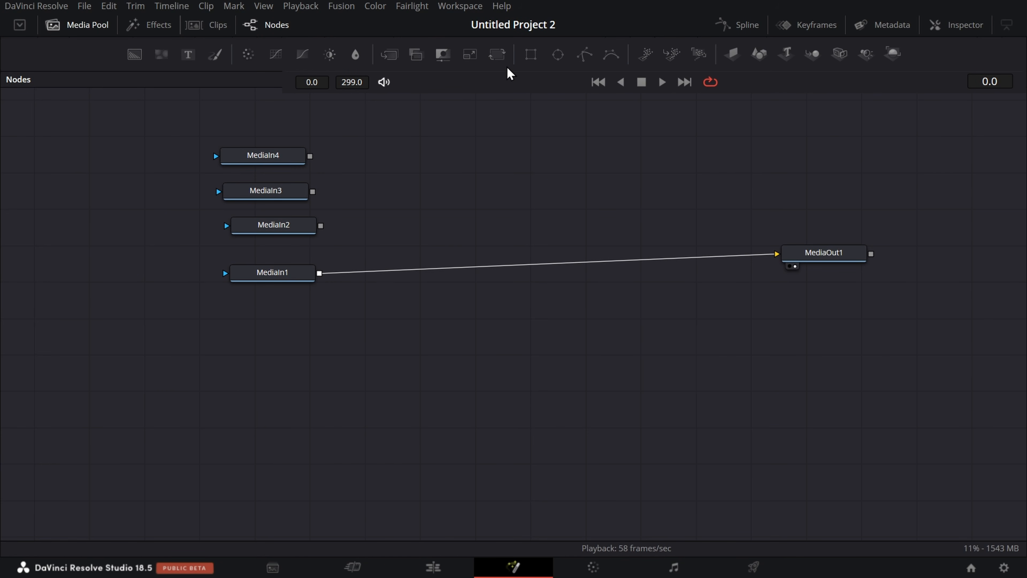
{"action": "left_click_drag", "start_coordinate": [511, 73], "coordinate": [517, 317]}
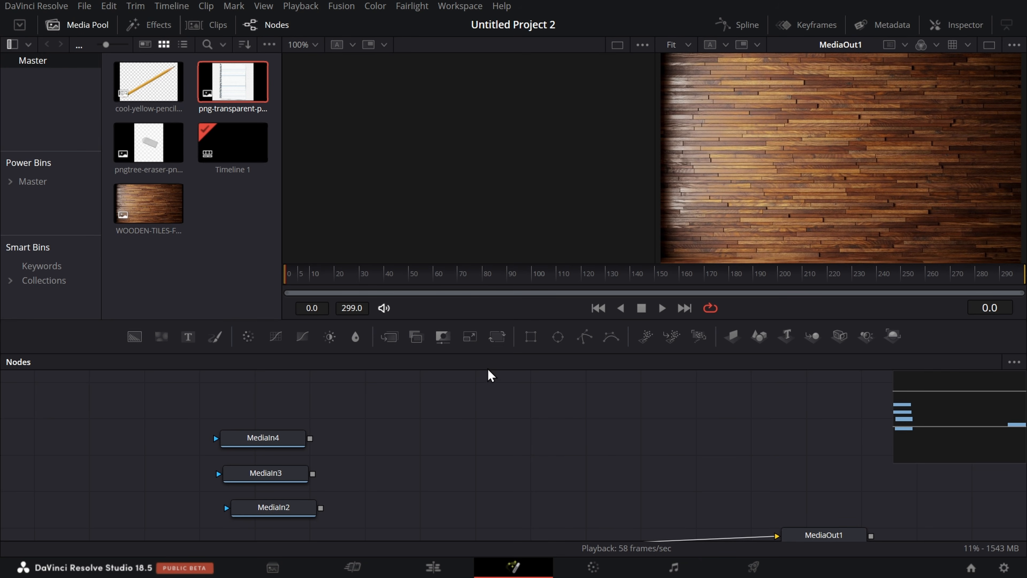
{"action": "left_click_drag", "start_coordinate": [523, 351], "coordinate": [766, 237]}
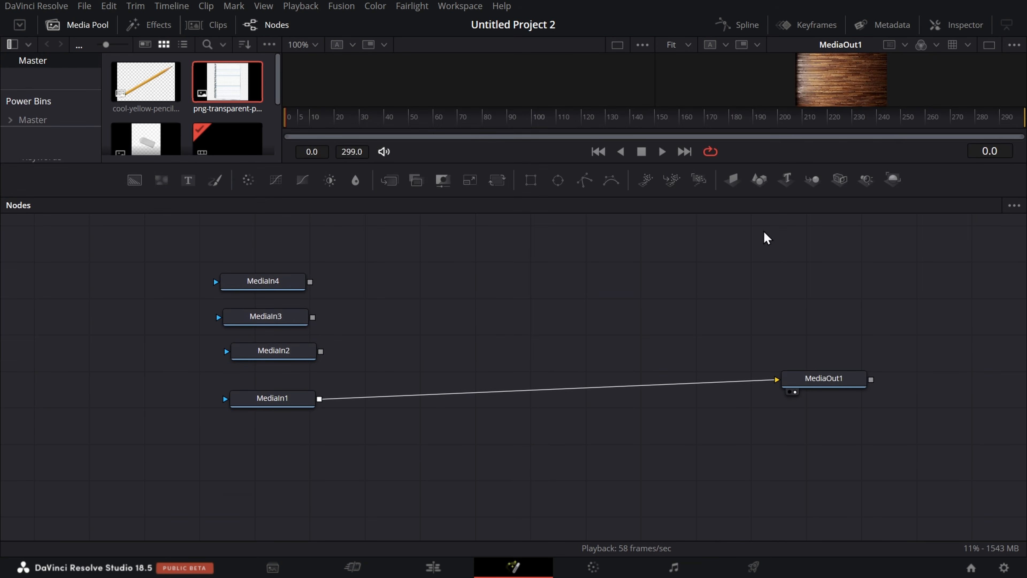
{"action": "left_click_drag", "start_coordinate": [520, 197], "coordinate": [561, 362]}
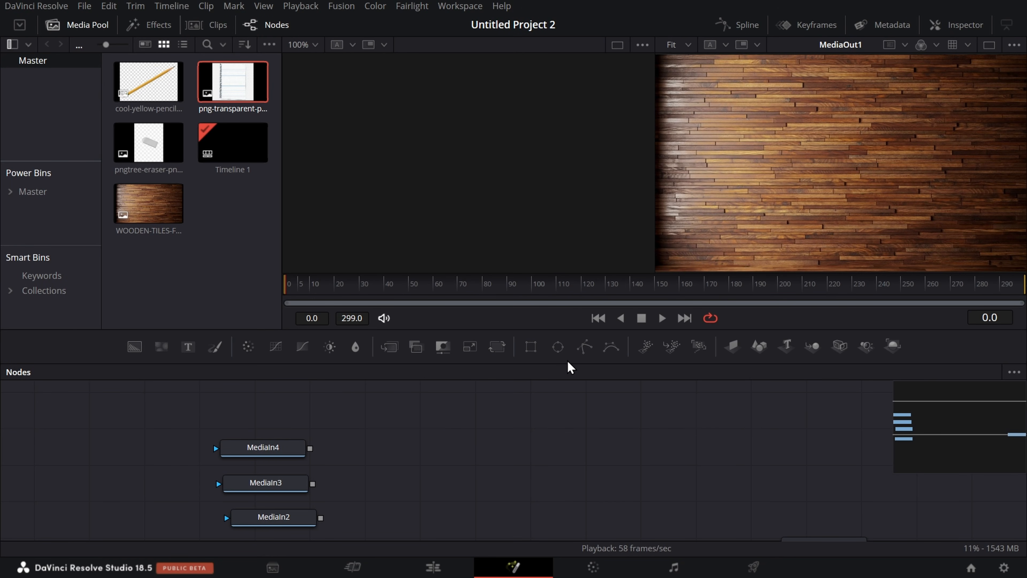
{"action": "left_click_drag", "start_coordinate": [556, 363], "coordinate": [556, 242]}
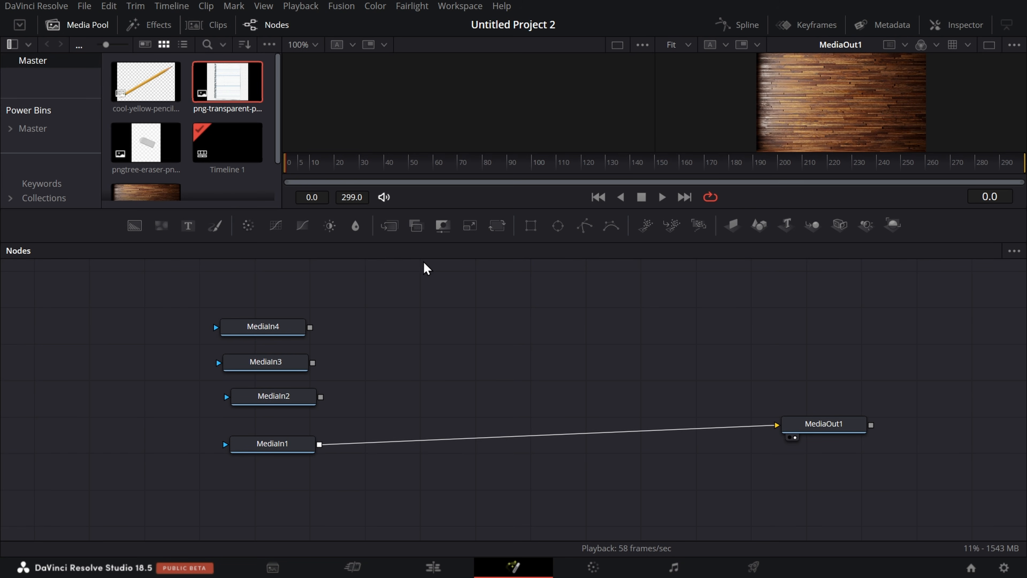
{"action": "left_click_drag", "start_coordinate": [457, 242], "coordinate": [489, 361]}
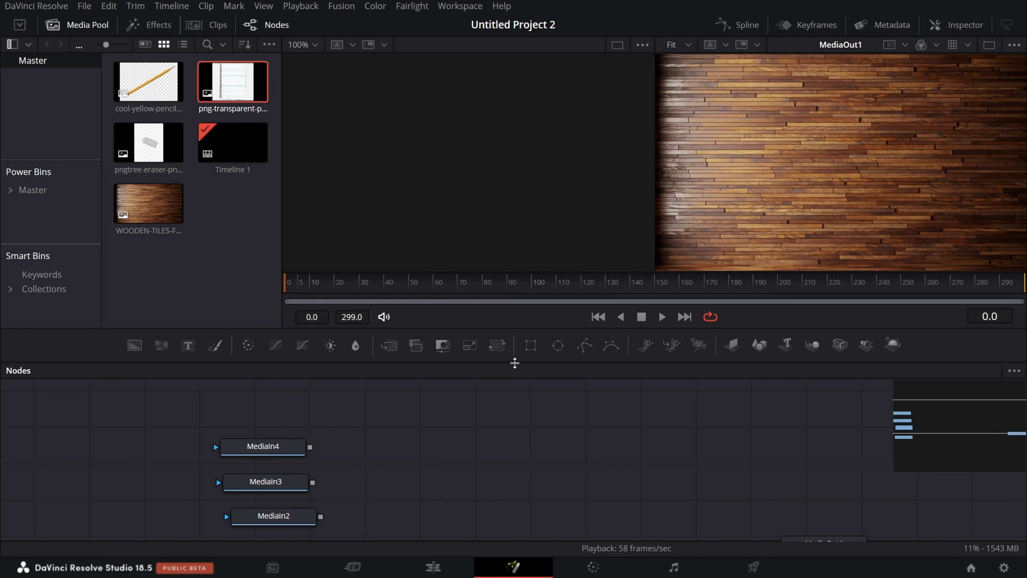
{"action": "left_click_drag", "start_coordinate": [517, 362], "coordinate": [534, 331]}
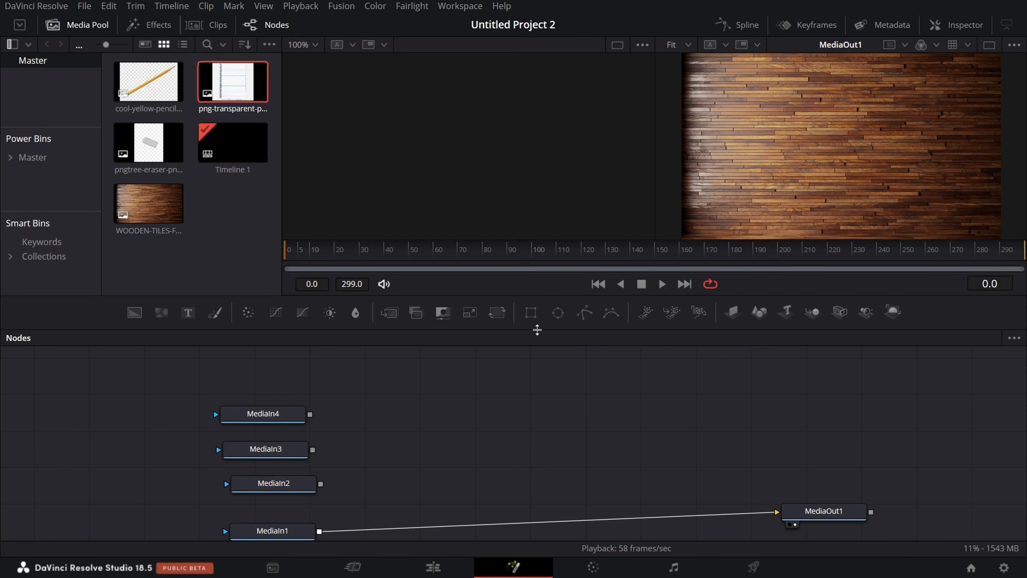
{"action": "left_click_drag", "start_coordinate": [537, 330], "coordinate": [547, 285]}
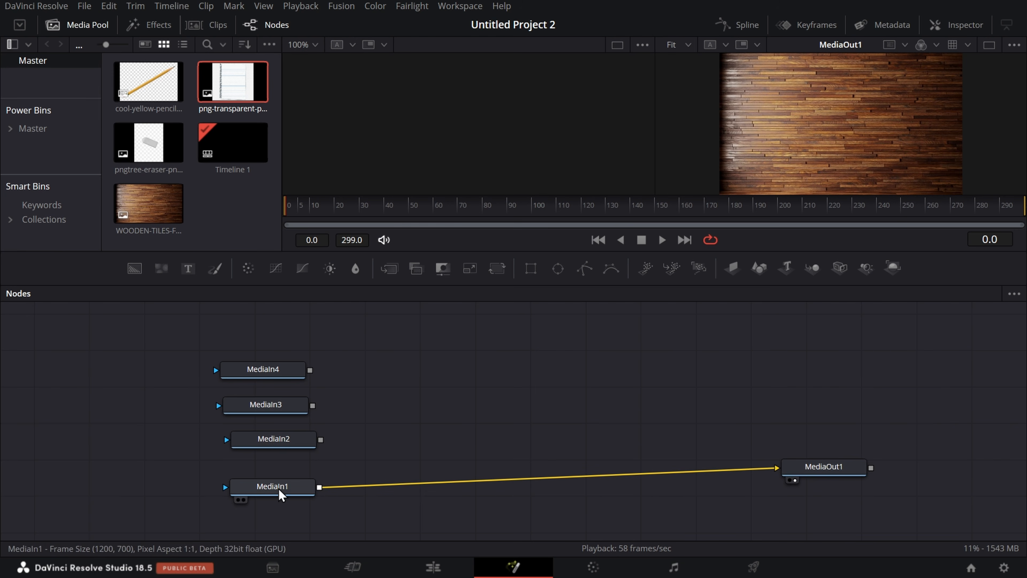
Step: Select the four MediaIn nodes one after another, and remove the connection between MediaIn1 and MediaOut1
{"action": "left_click", "coordinate": [268, 490]}
{"action": "left_click", "coordinate": [283, 442]}
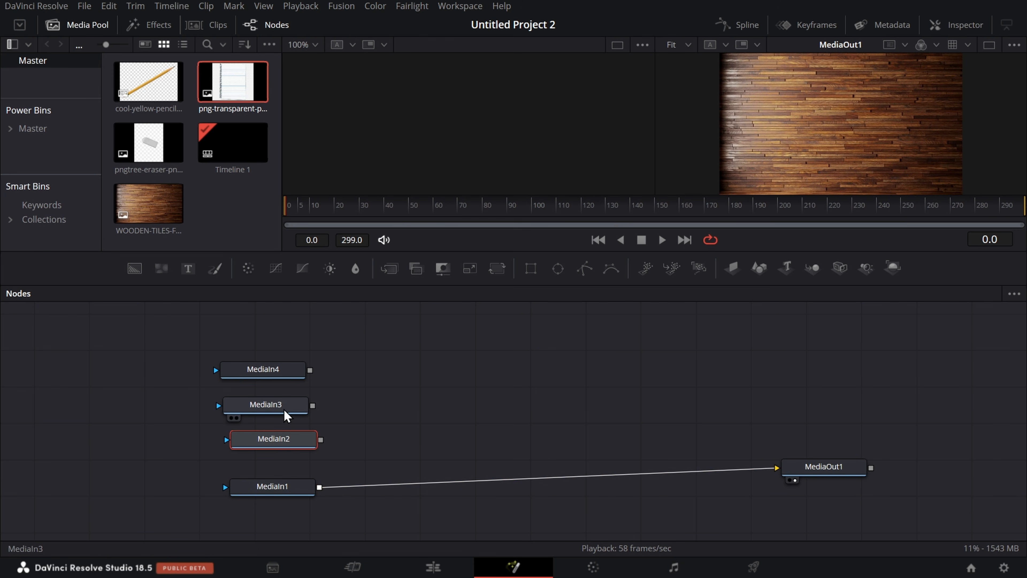
{"action": "left_click", "coordinate": [285, 408]}
{"action": "left_click", "coordinate": [282, 378]}
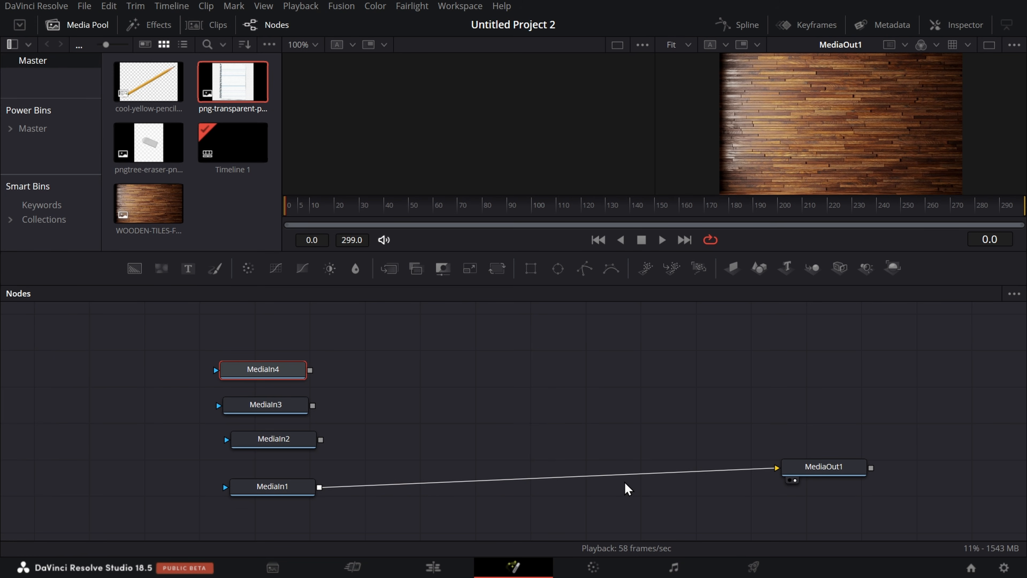
{"action": "left_click", "coordinate": [605, 475]}
{"action": "key", "text": "Delete"}
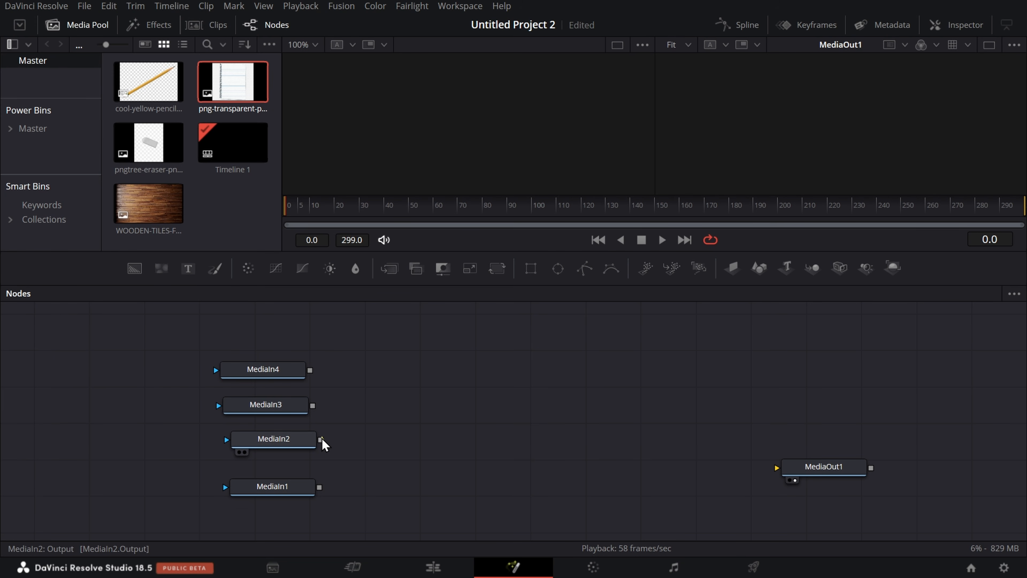
Step: Try connecting MediaIn2 and MediaIn3 in turn to MediaOut1, and remove the MediaIn3 connection
{"action": "mouse_move", "coordinate": [322, 439]}
{"action": "left_mouse_down"}
{"action": "mouse_move", "coordinate": [725, 452]}
{"action": "mouse_move", "coordinate": [782, 481]}
{"action": "mouse_move", "coordinate": [773, 480]}
{"action": "left_mouse_up"}
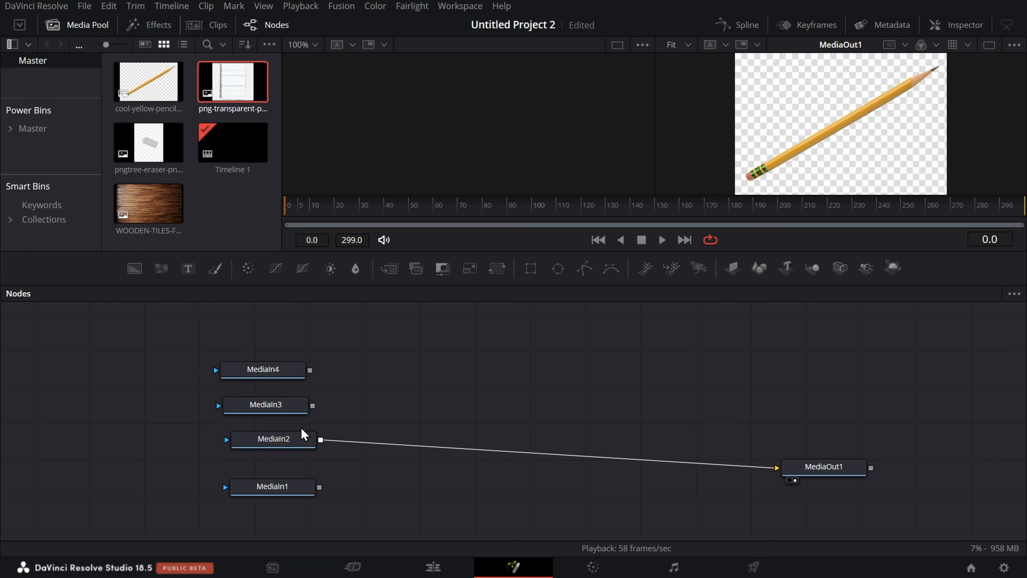
{"action": "mouse_move", "coordinate": [319, 447]}
{"action": "left_mouse_down"}
{"action": "mouse_move", "coordinate": [307, 425]}
{"action": "mouse_move", "coordinate": [314, 462]}
{"action": "left_mouse_up"}
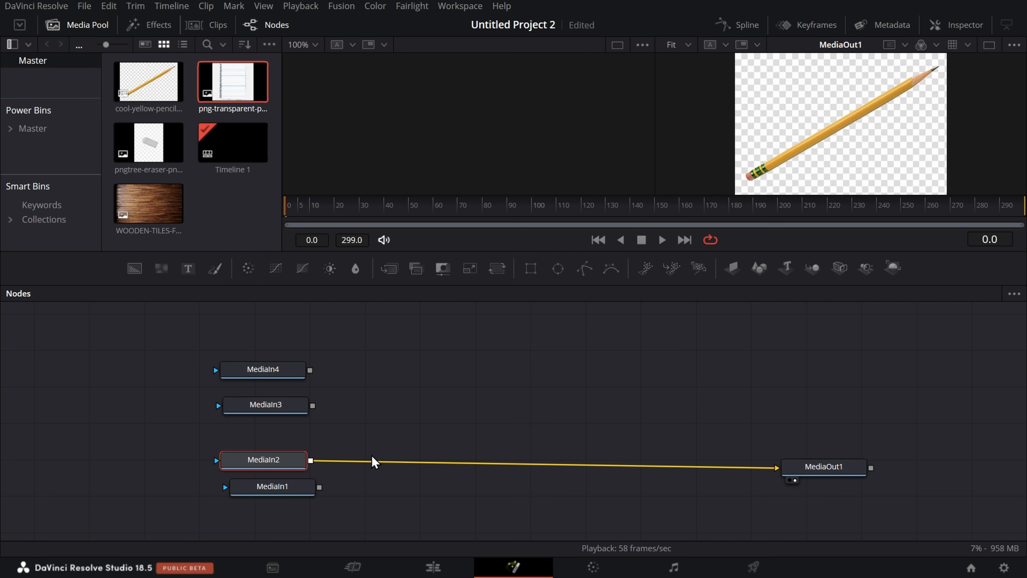
{"action": "mouse_move", "coordinate": [313, 405]}
{"action": "left_mouse_down"}
{"action": "mouse_move", "coordinate": [771, 468]}
{"action": "mouse_move", "coordinate": [783, 482]}
{"action": "left_mouse_up"}
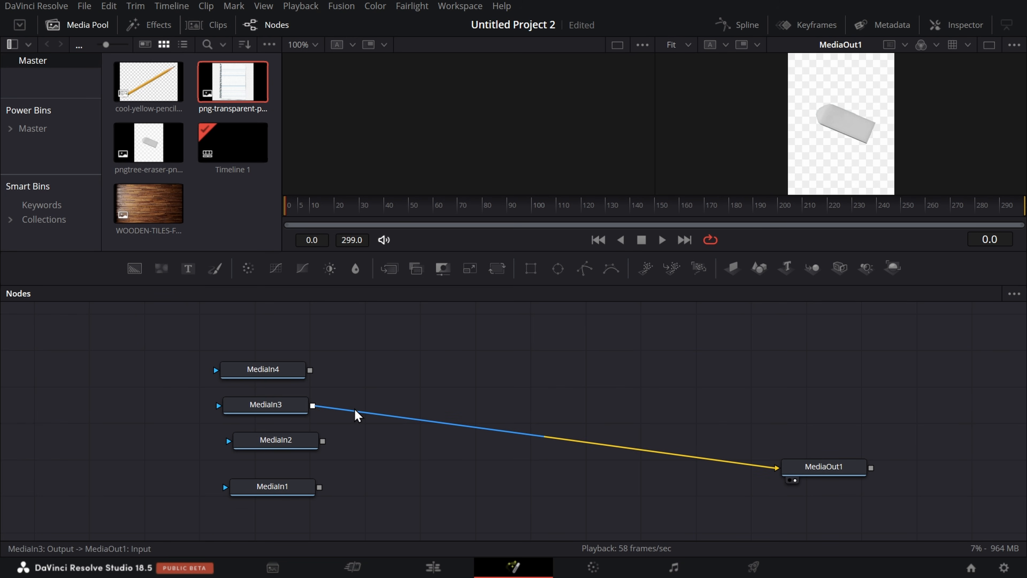
{"action": "left_click", "coordinate": [607, 444]}
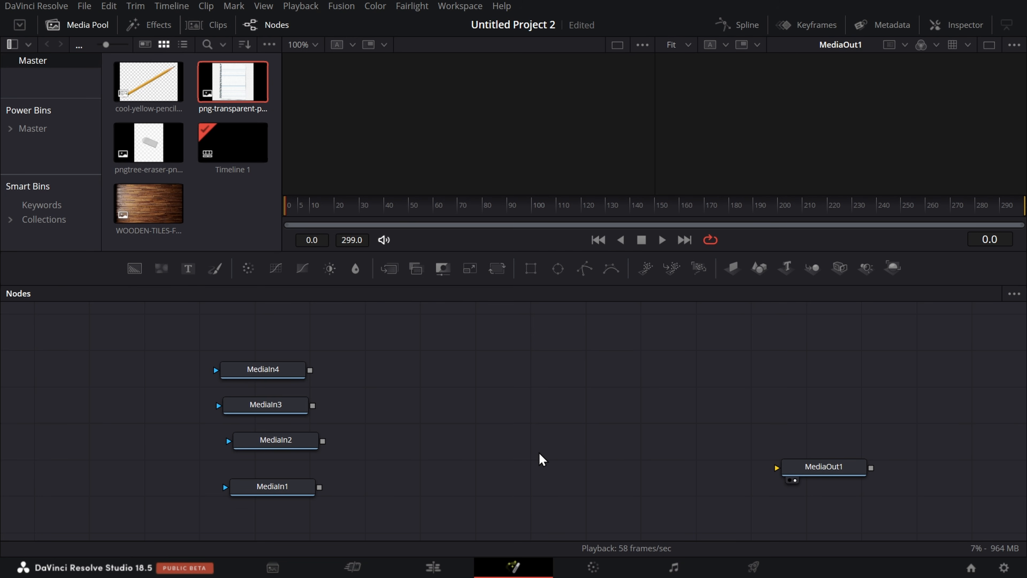
Step: Adjust the node editor's height to leave room for both the viewers and all nodes, and select MediaIn1
{"action": "left_click_drag", "start_coordinate": [557, 284], "coordinate": [568, 369]}
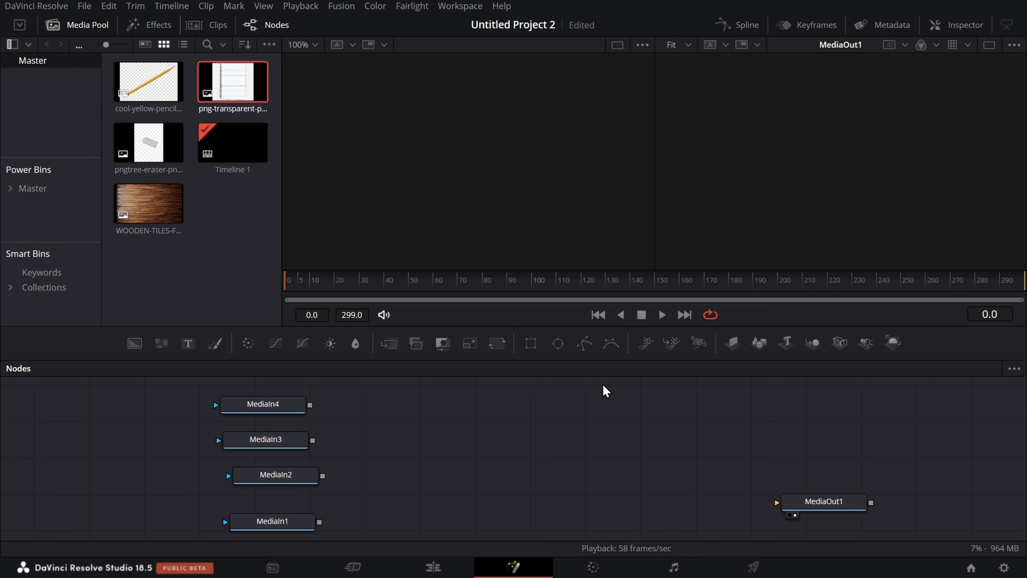
{"action": "left_click_drag", "start_coordinate": [622, 361], "coordinate": [633, 250]}
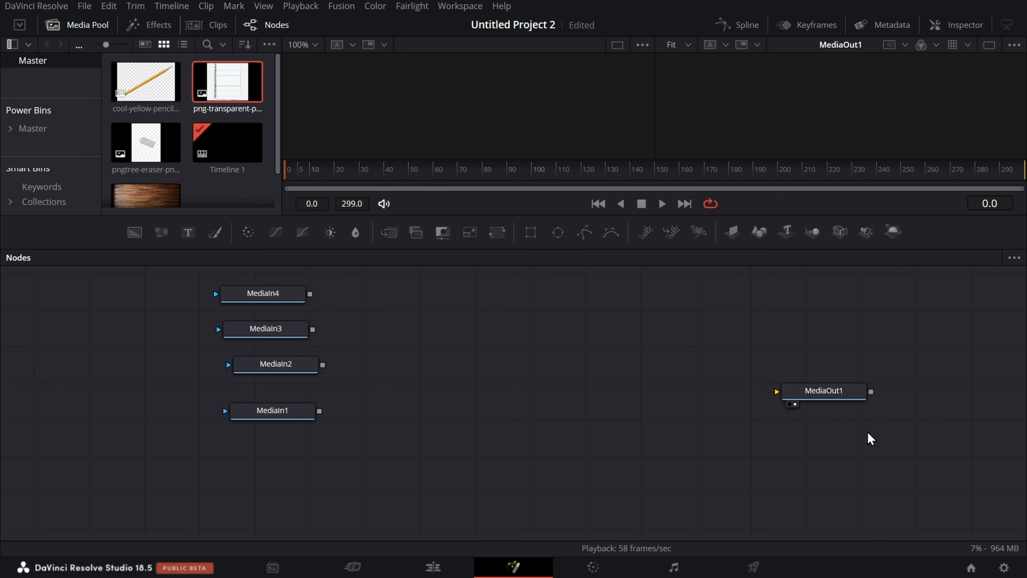
{"action": "left_click", "coordinate": [840, 395]}
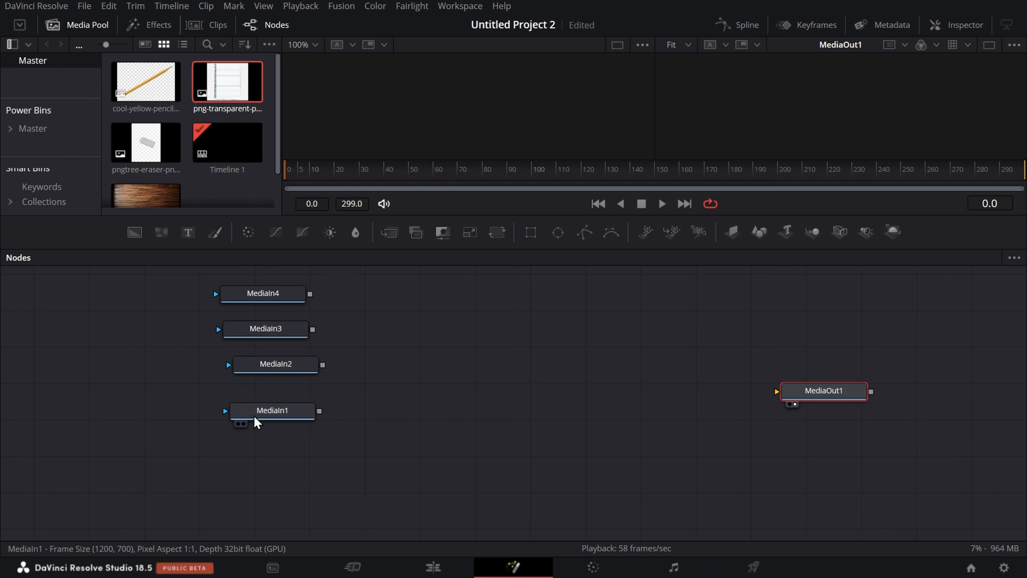
{"action": "left_click", "coordinate": [283, 411]}
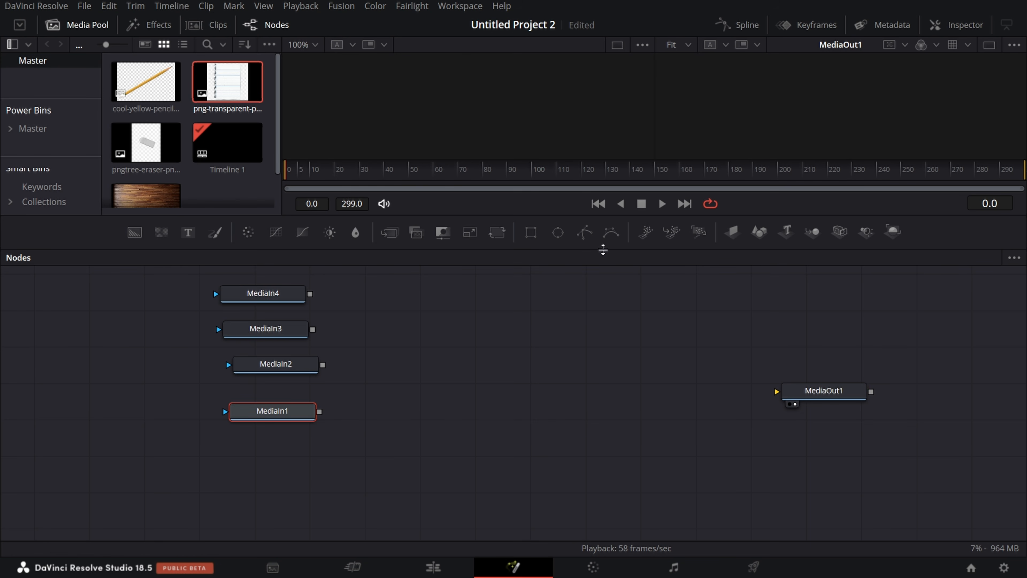
{"action": "left_click_drag", "start_coordinate": [603, 249], "coordinate": [602, 296]}
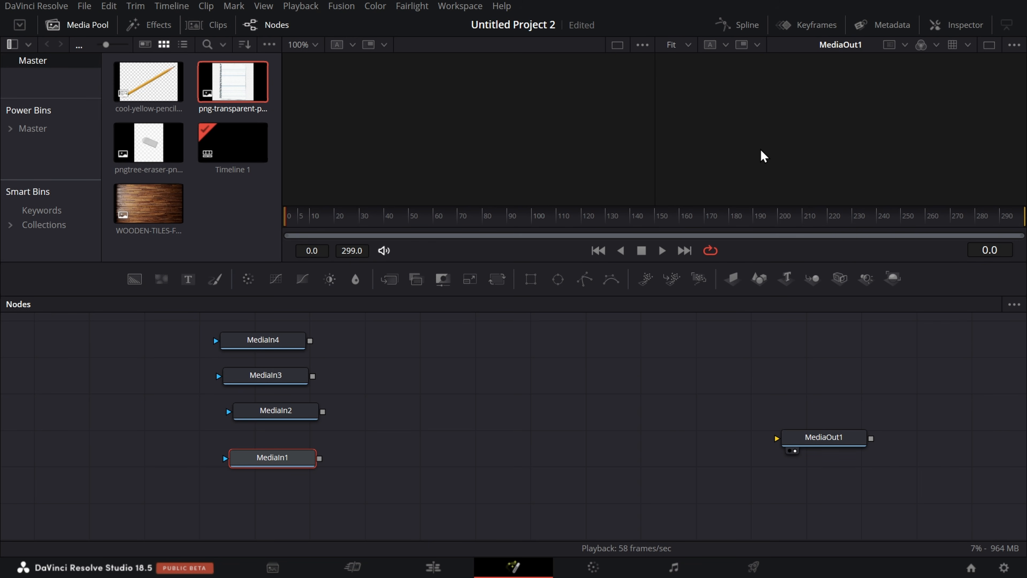
Step: Display the MediaIn1 node's wooden tiles image in both viewers
{"action": "mouse_move", "coordinate": [245, 465]}
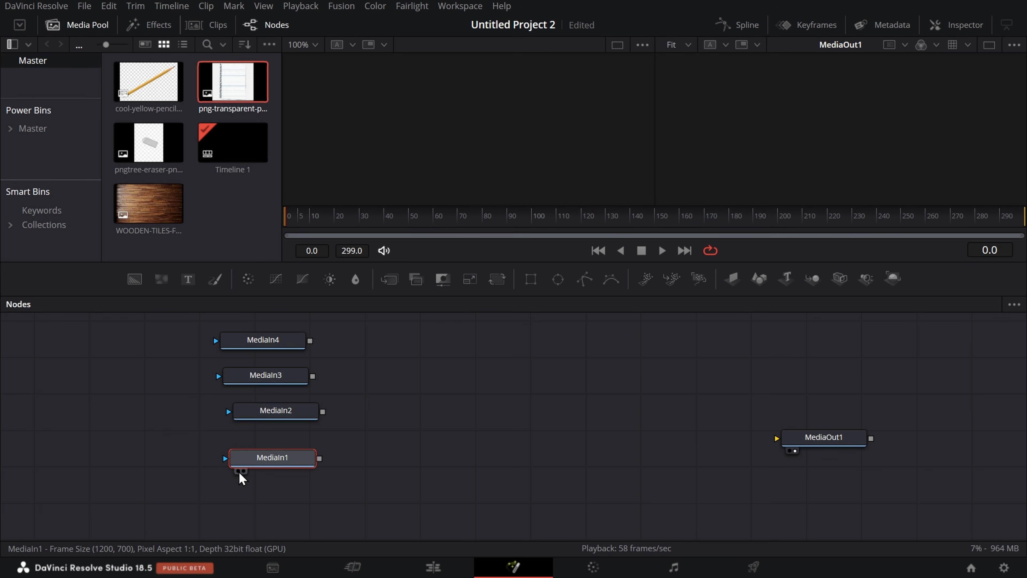
{"action": "left_click", "coordinate": [238, 471]}
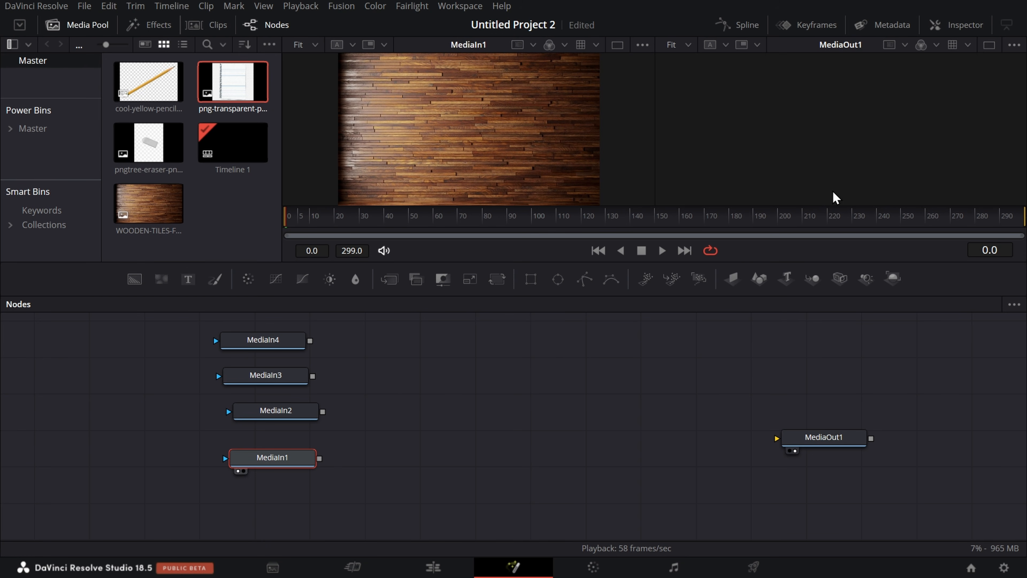
{"action": "left_click", "coordinate": [243, 471]}
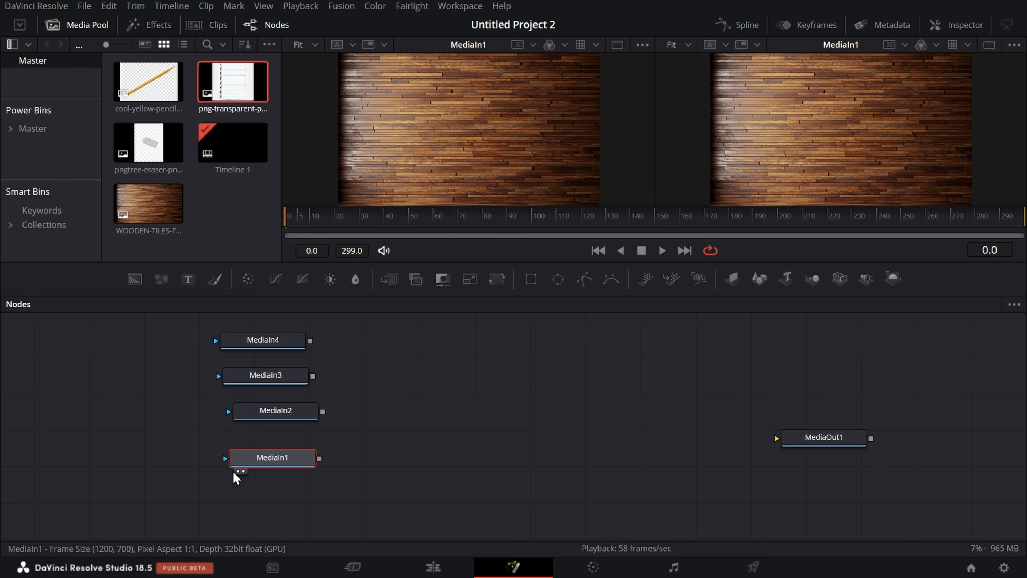
Step: Connect MediaIn1 to MediaOut1 and display the MediaOut1 node in the second viewer
{"action": "left_click_drag", "start_coordinate": [319, 458], "coordinate": [779, 448]}
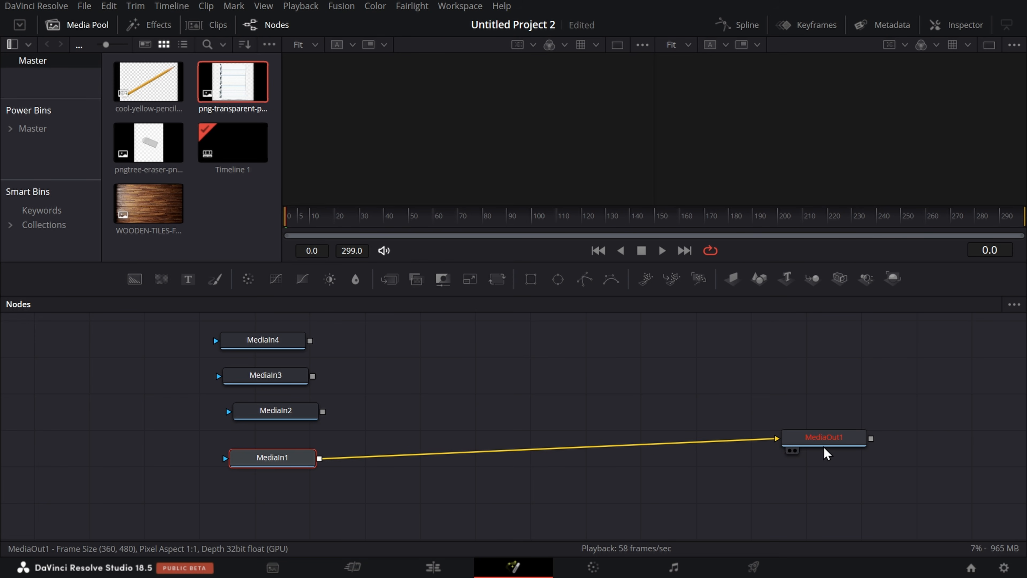
{"action": "left_click", "coordinate": [794, 451]}
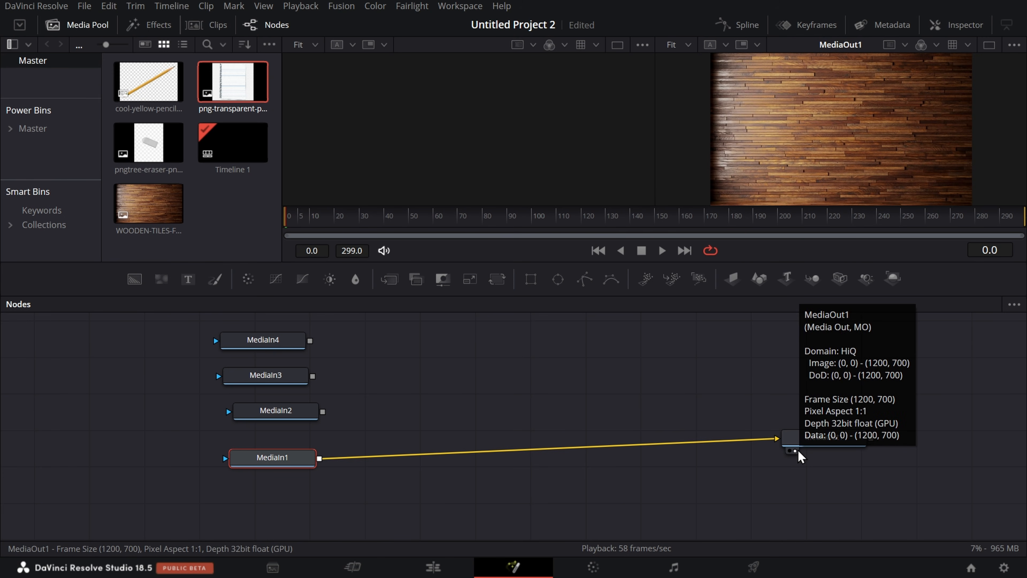
{"action": "left_click", "coordinate": [752, 392]}
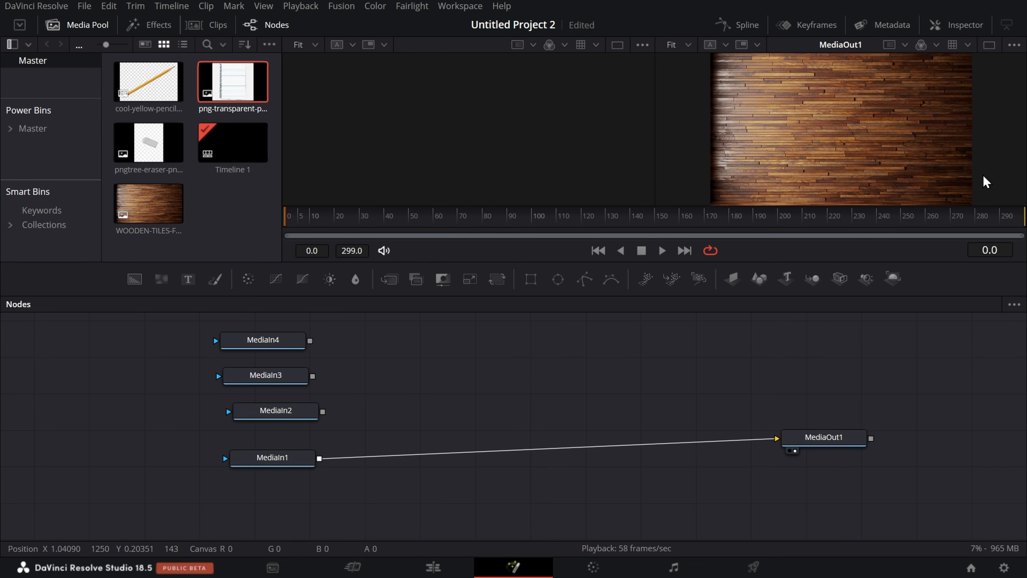
Step: Reduce the node editor's height to enlarge the viewers, and try moving MediaIn1 around before placing it just below MediaIn2
{"action": "left_click_drag", "start_coordinate": [476, 295], "coordinate": [676, 352]}
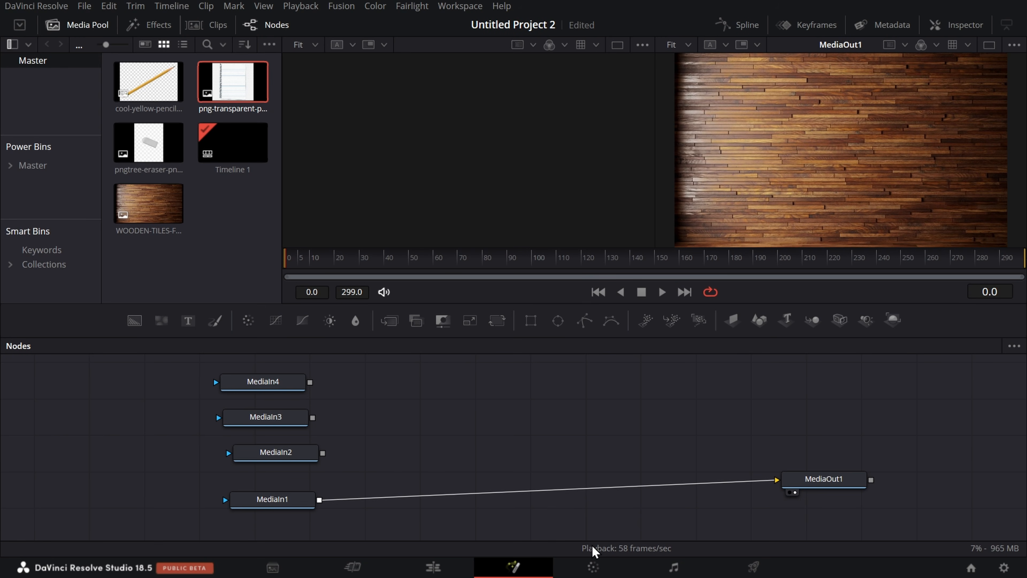
{"action": "left_click_drag", "start_coordinate": [289, 501], "coordinate": [447, 405]}
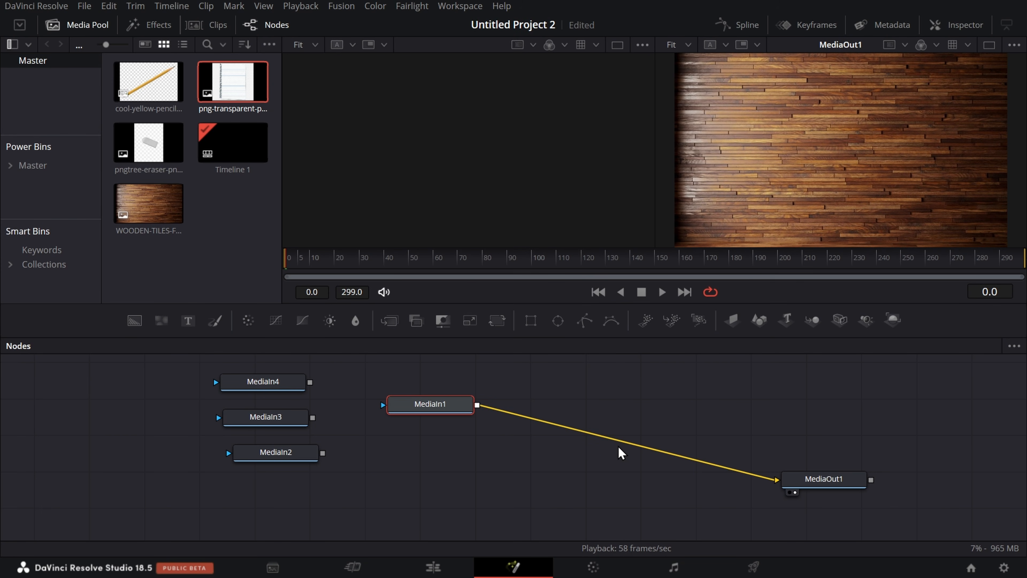
{"action": "left_click_drag", "start_coordinate": [427, 414], "coordinate": [256, 501]}
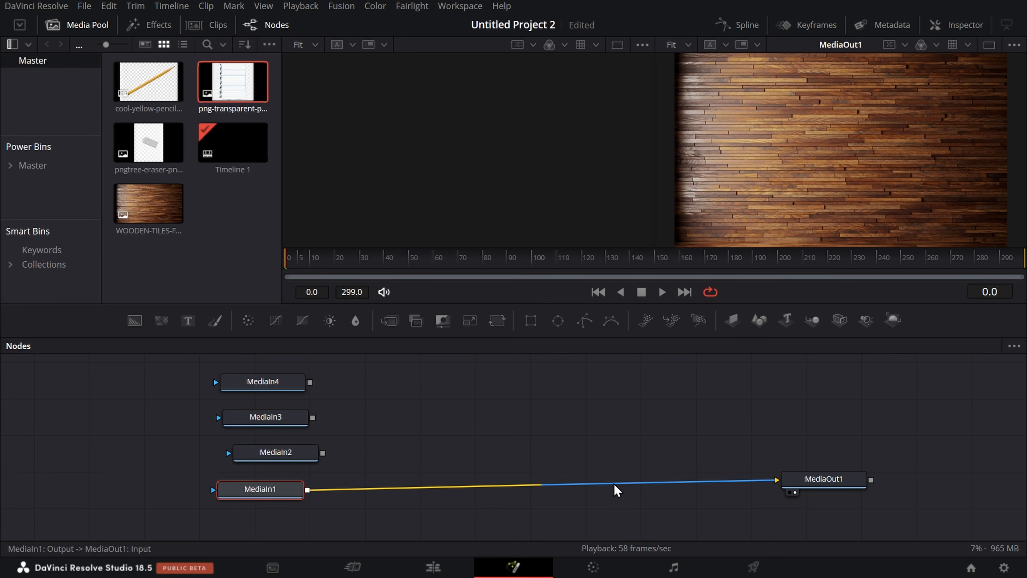
Step: Remove the connection between MediaIn1 and MediaOut1, and connect the two nodes again
{"action": "left_click", "coordinate": [632, 483]}
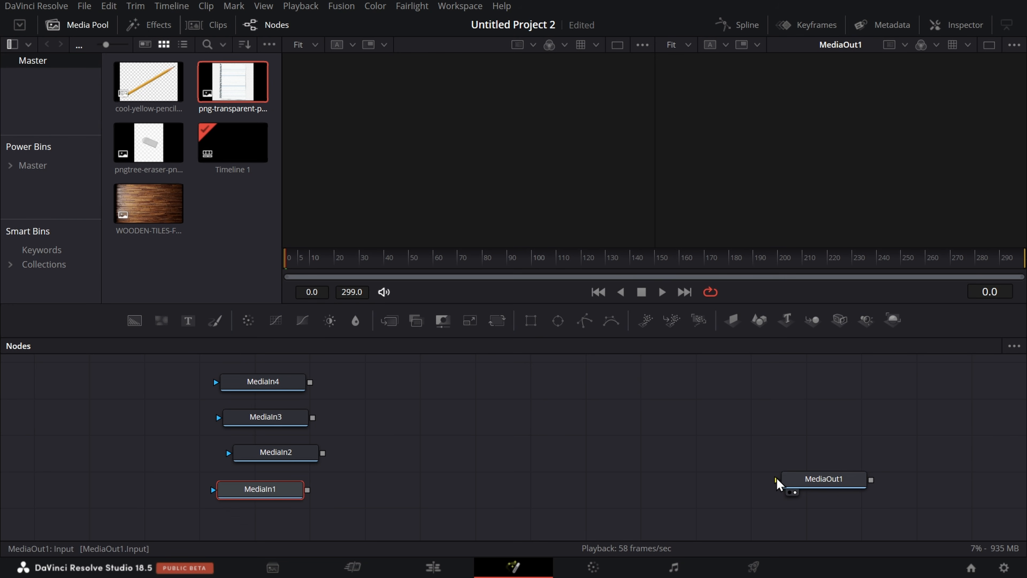
{"action": "left_click_drag", "start_coordinate": [777, 481], "coordinate": [307, 489]}
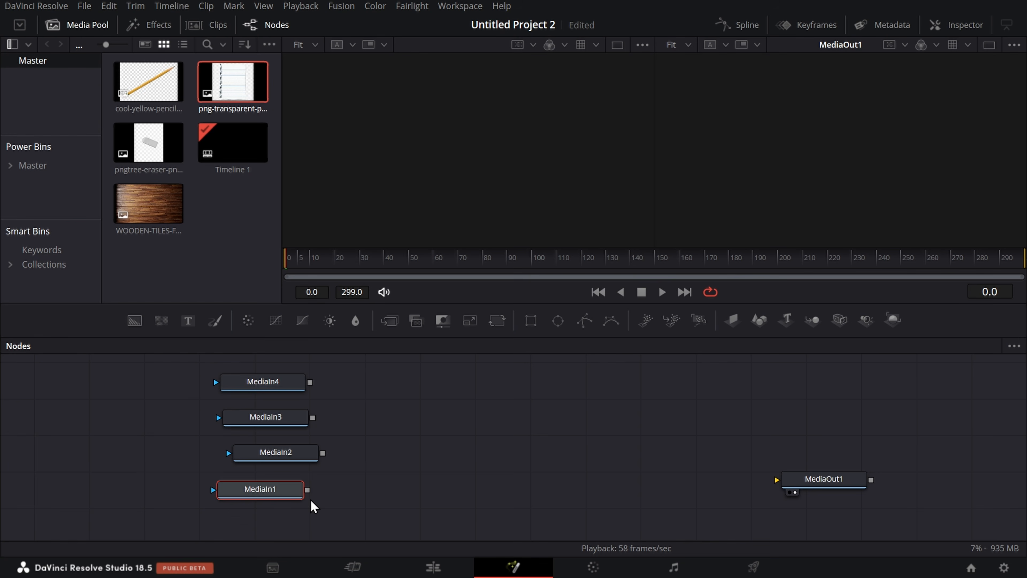
{"action": "left_click_drag", "start_coordinate": [308, 489], "coordinate": [776, 481]}
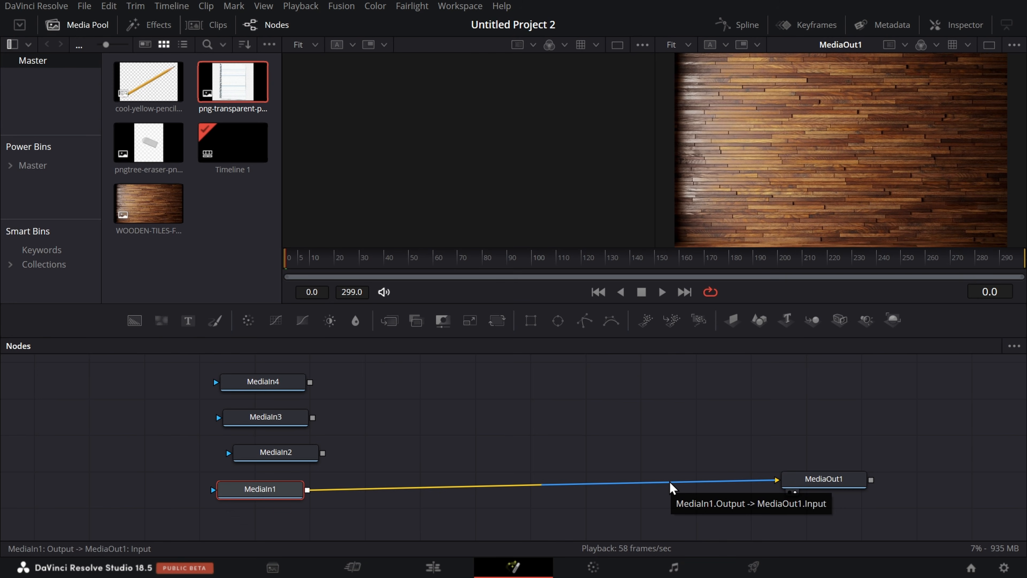
Step: Align MediaIn2 above MediaIn1, add a Color Corrector node after it and move the new node towards MediaOut1
{"action": "left_click_drag", "start_coordinate": [279, 452], "coordinate": [266, 448]}
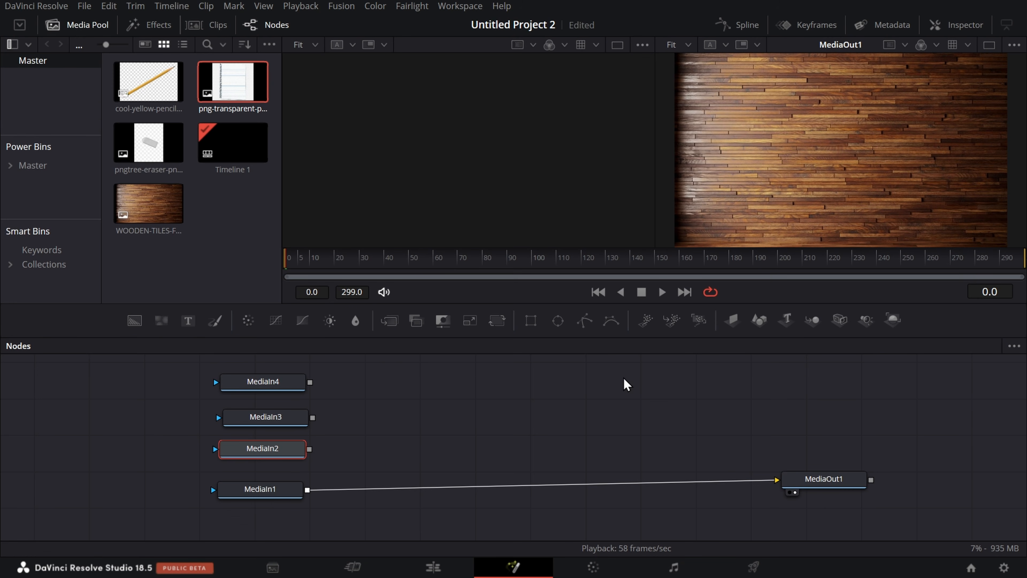
{"action": "left_click", "coordinate": [248, 322]}
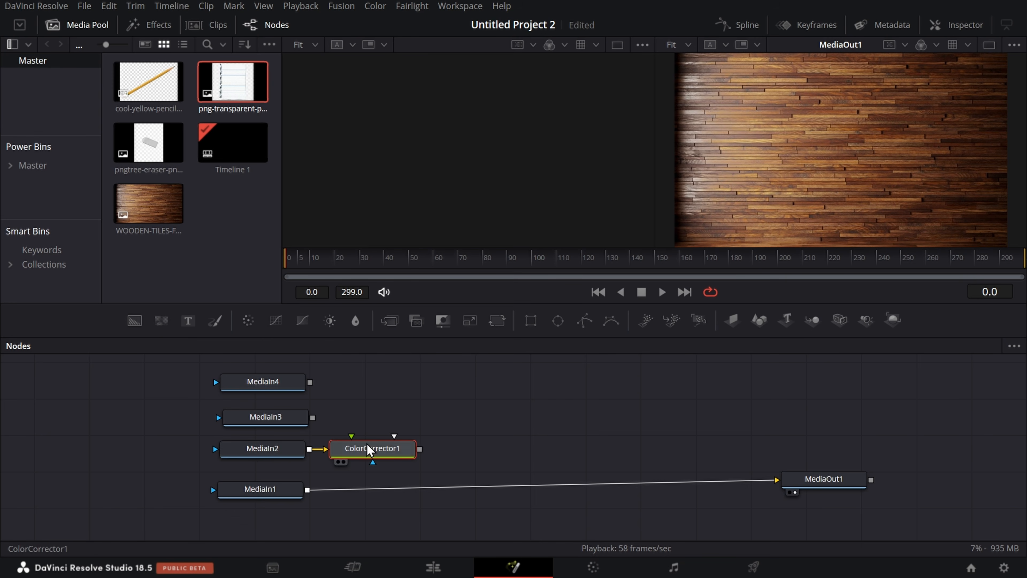
{"action": "left_click_drag", "start_coordinate": [370, 457], "coordinate": [553, 450]}
Step: Disconnect ColorCorrector1 from MediaIn2 and wire it between MediaIn1 and MediaOut1
{"action": "left_click_drag", "start_coordinate": [420, 445], "coordinate": [475, 448]}
{"action": "left_click_drag", "start_coordinate": [548, 452], "coordinate": [504, 493]}
{"action": "key", "text": "ctrl+z"}
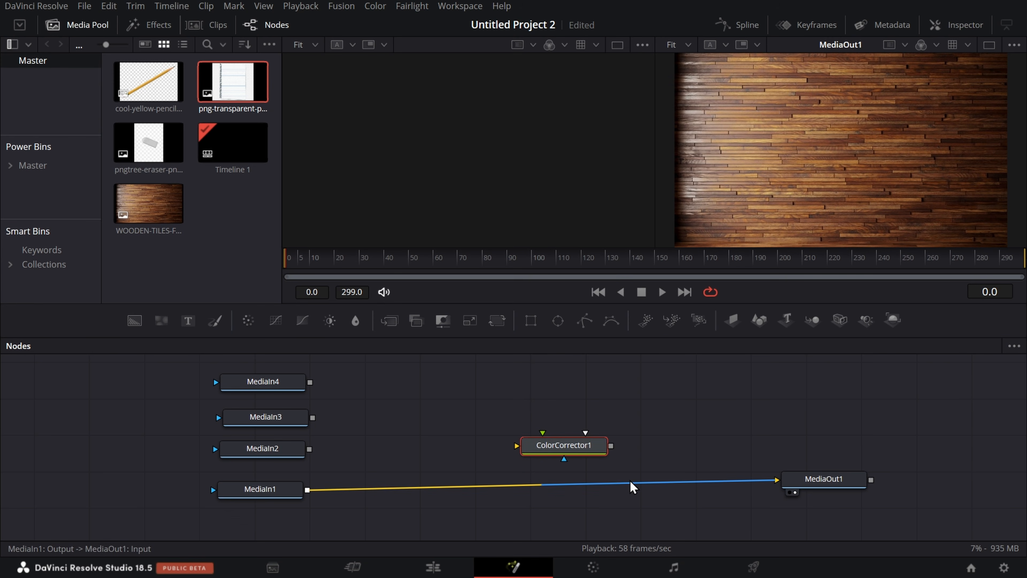
{"action": "left_click_drag", "start_coordinate": [633, 484], "coordinate": [633, 486]}
{"action": "left_click_drag", "start_coordinate": [307, 490], "coordinate": [777, 480]}
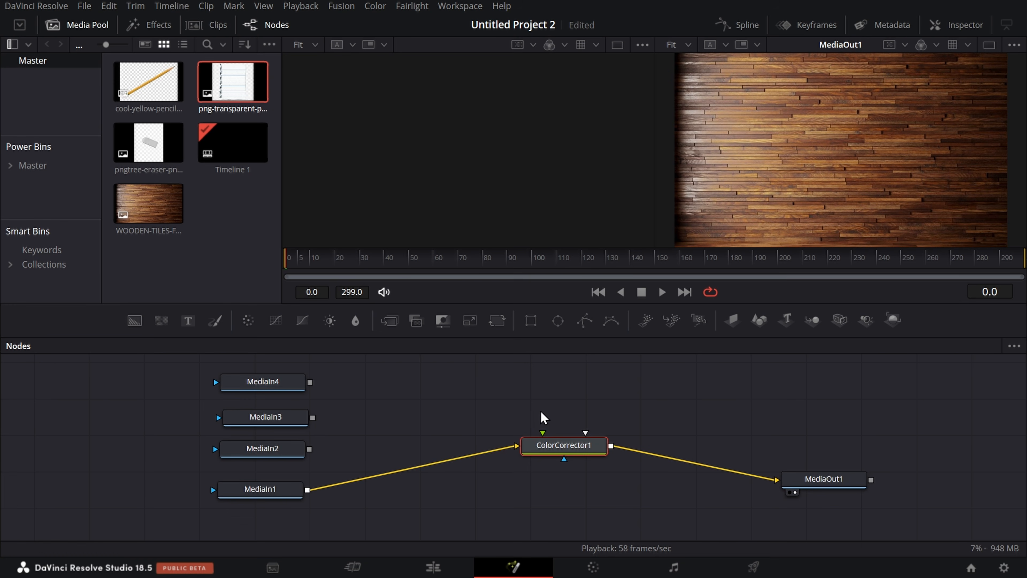
Step: Reposition ColorCorrector1 between MediaIn1 and MediaOut1, and pull it out of the chain so those two nodes connect directly
{"action": "left_click_drag", "start_coordinate": [577, 450], "coordinate": [534, 492]}
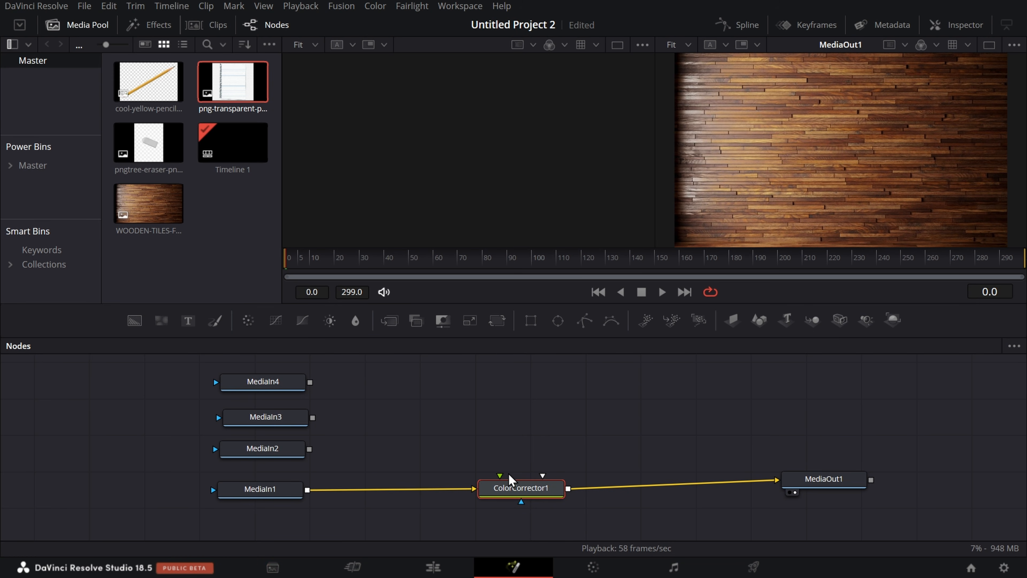
{"action": "left_click_drag", "start_coordinate": [517, 485], "coordinate": [536, 466]}
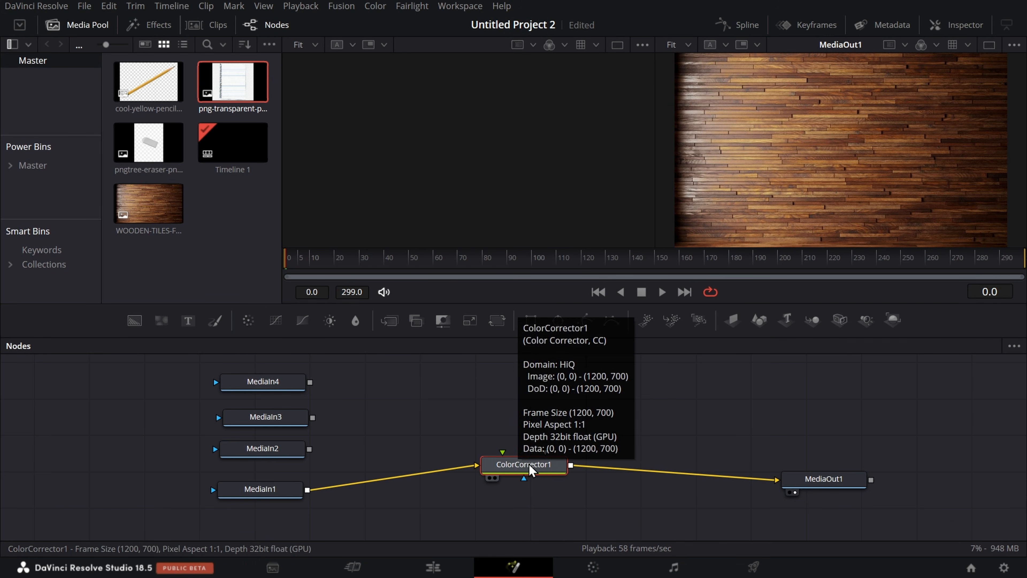
{"action": "left_click", "coordinate": [517, 465], "text": "shift"}
{"action": "left_click_drag", "start_coordinate": [519, 470], "coordinate": [536, 408]}
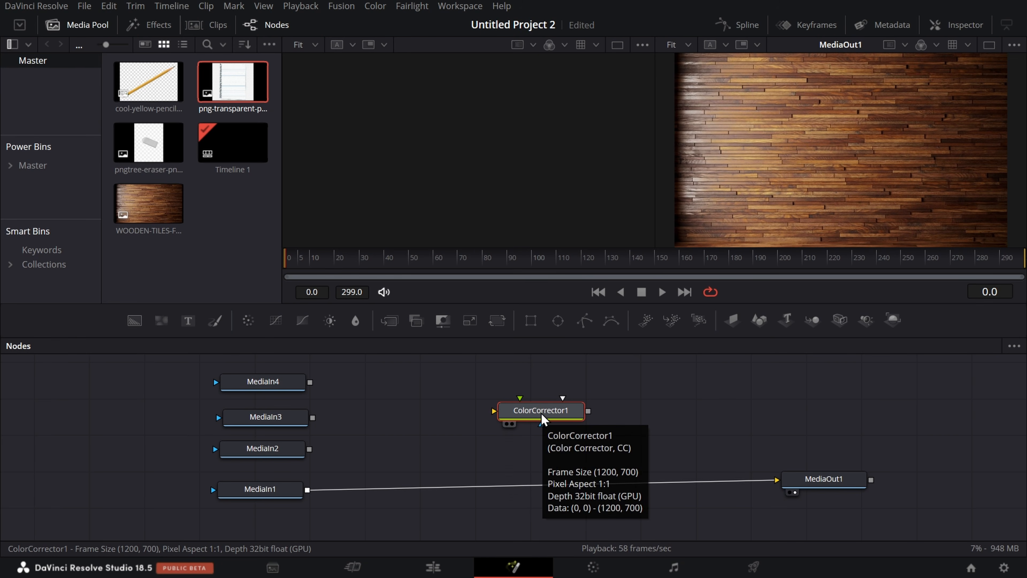
Step: Insert ColorCorrector1 back into the connection between MediaIn1 and MediaOut1, and adjust its position along the line
{"action": "left_click_drag", "start_coordinate": [536, 435], "coordinate": [555, 489]}
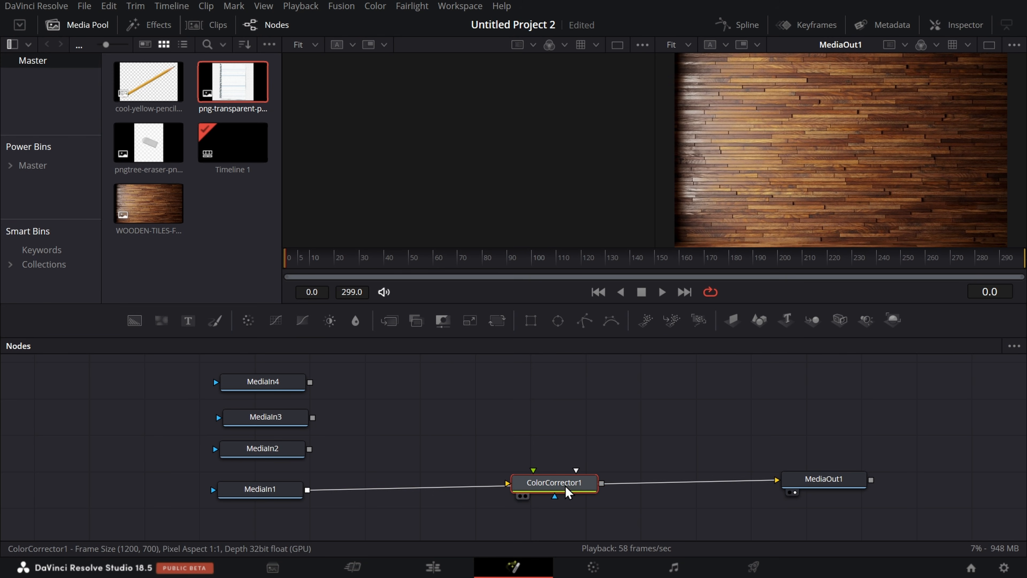
{"action": "left_click_drag", "start_coordinate": [568, 493], "coordinate": [613, 493]}
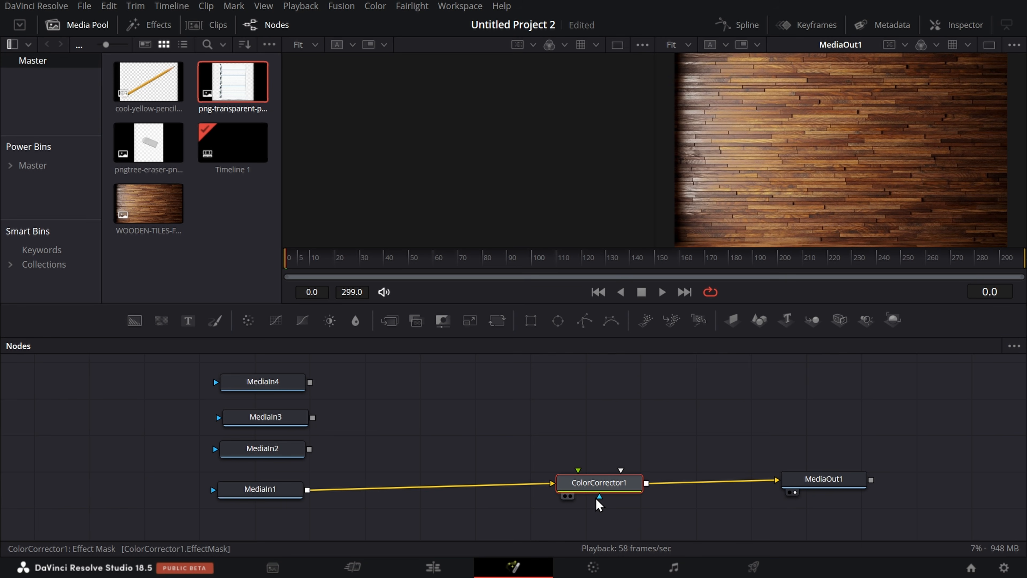
{"action": "left_click_drag", "start_coordinate": [587, 483], "coordinate": [565, 481]}
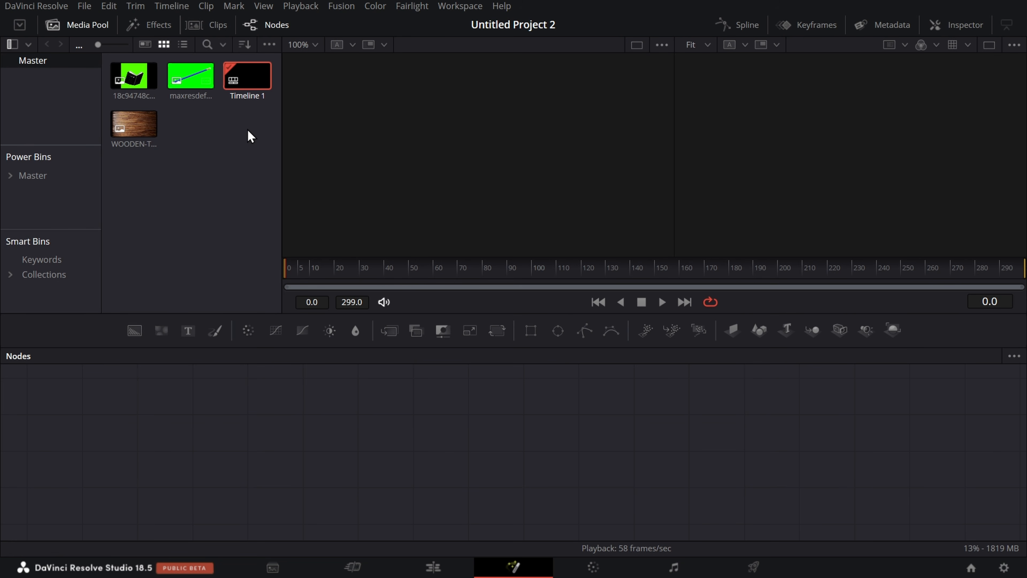
Step: Browse the tools in the Effects library and return to the media pool
{"action": "left_click", "coordinate": [158, 25]}
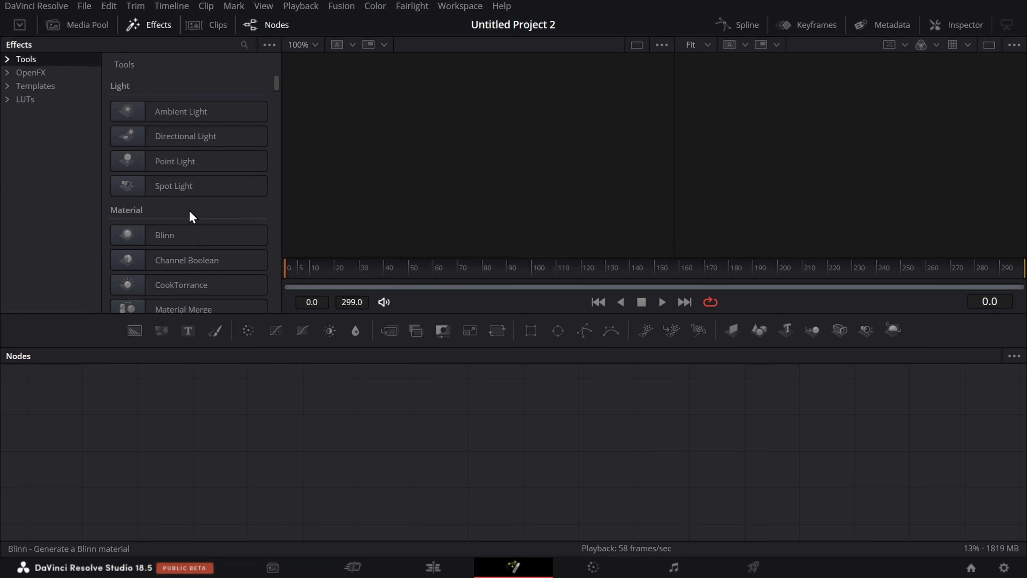
{"action": "scroll", "coordinate": [190, 210], "scroll_direction": "down", "scroll_amount": 10}
{"action": "scroll", "coordinate": [184, 210], "scroll_direction": "down", "scroll_amount": 10}
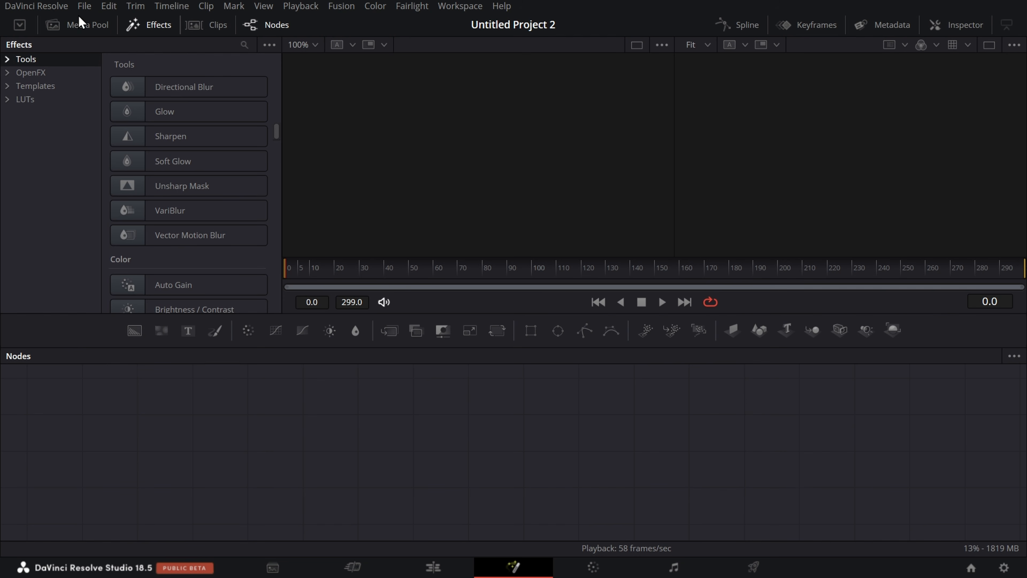
{"action": "left_click", "coordinate": [81, 25]}
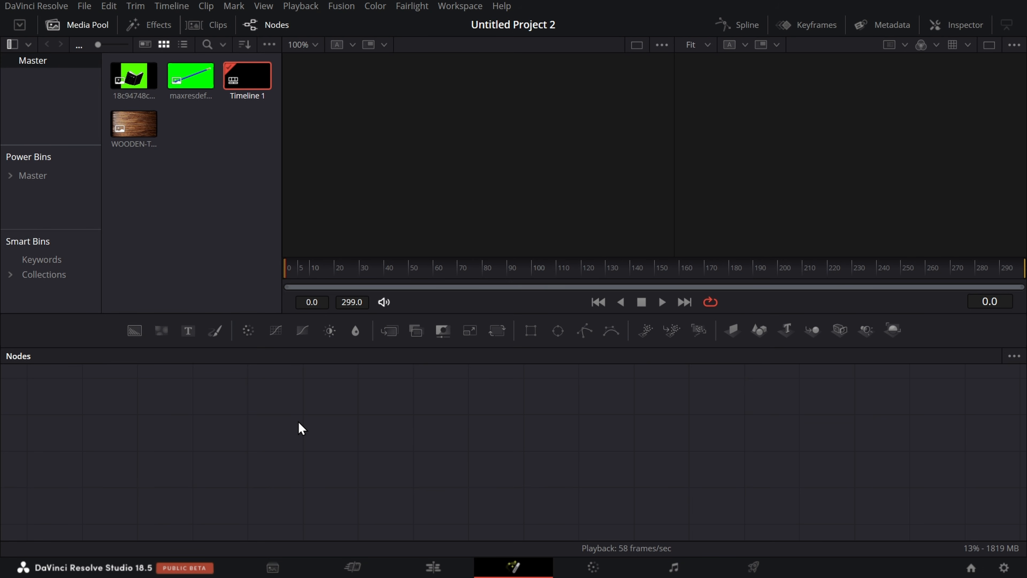
Step: Open the tool search, clear its search text and browse the list of available tools
{"action": "key", "text": "shift+space"}
{"action": "type", "text": "delt"}
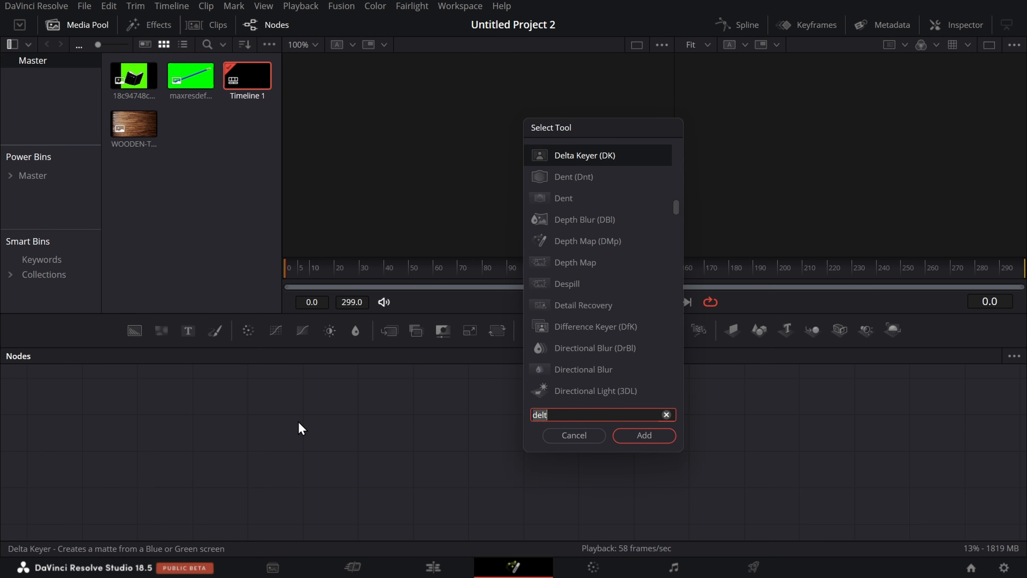
{"action": "left_click", "coordinate": [665, 415]}
{"action": "left_click_drag", "start_coordinate": [675, 211], "coordinate": [664, 165]}
Step: Place Timeline 1 and the green-screen pencil image in the node editor, and display the pencil's MediaIn2 node in the first viewer
{"action": "left_click", "coordinate": [142, 140]}
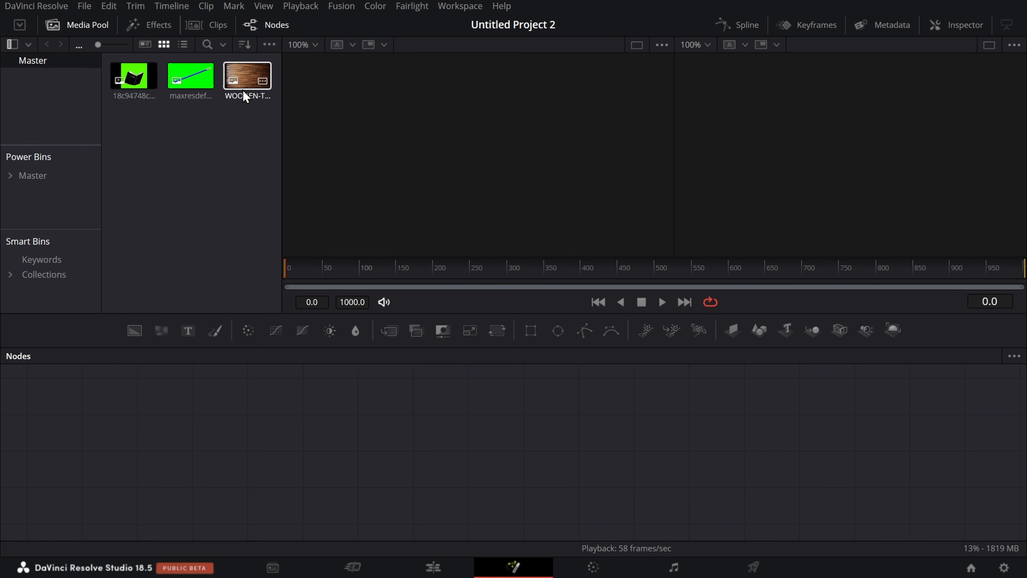
{"action": "left_click", "coordinate": [243, 77]}
{"action": "left_click_drag", "start_coordinate": [245, 81], "coordinate": [247, 468]}
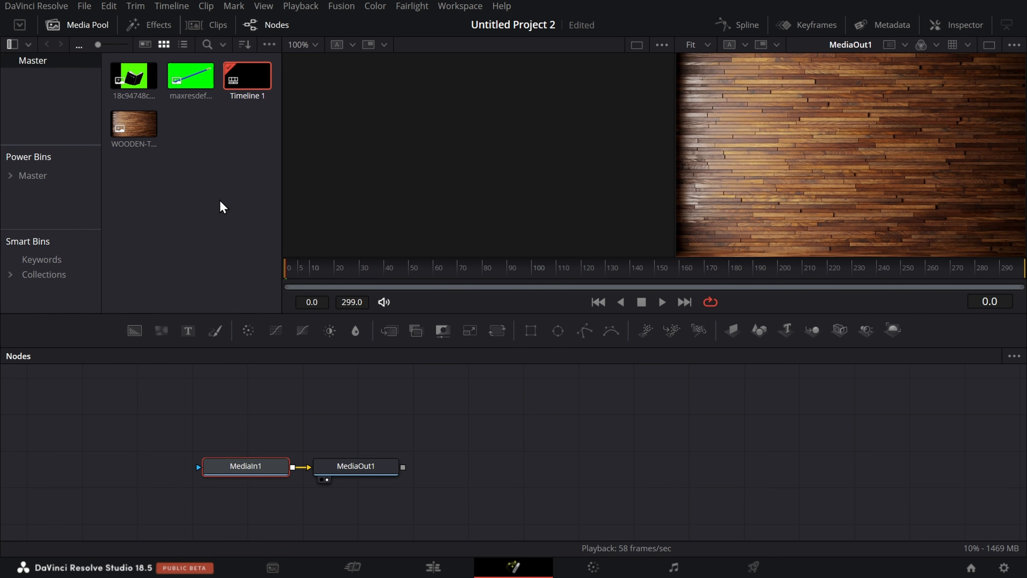
{"action": "left_click_drag", "start_coordinate": [197, 88], "coordinate": [245, 422]}
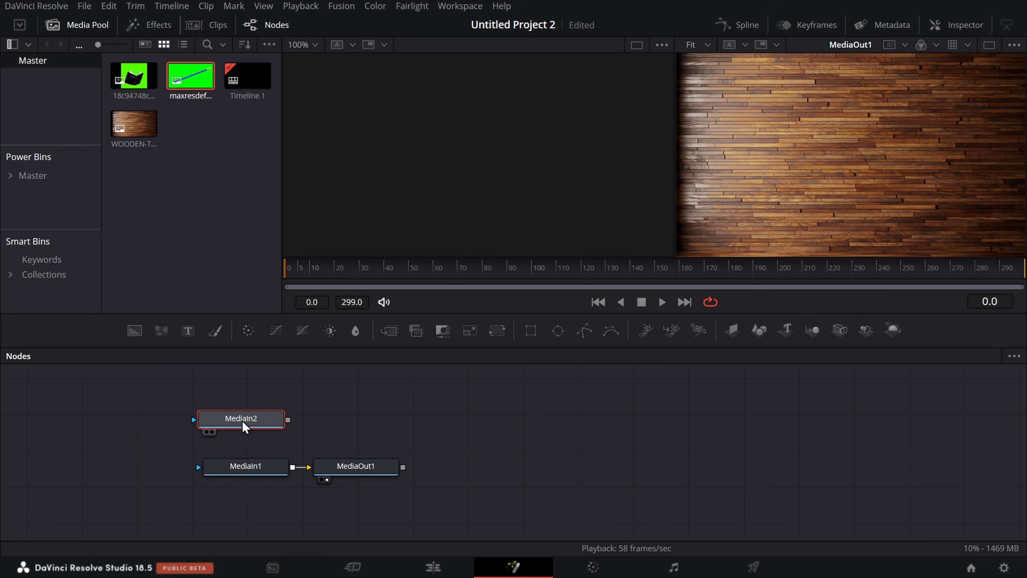
{"action": "left_click", "coordinate": [206, 432]}
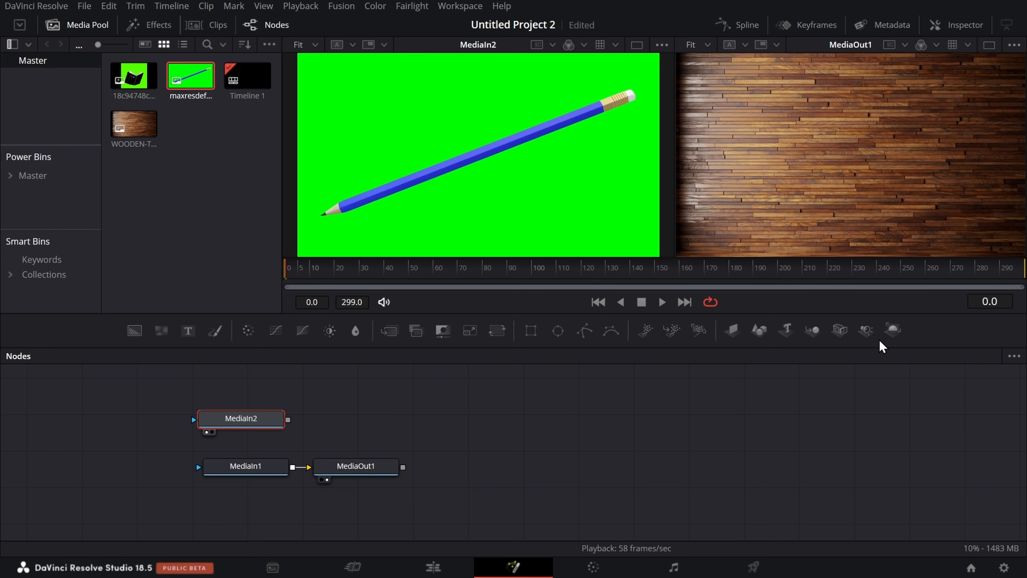
Step: Search the tools for "delta" and add a Delta Keyer node after MediaIn2
{"action": "key", "text": "shift+space"}
{"action": "type", "text": "delt"}
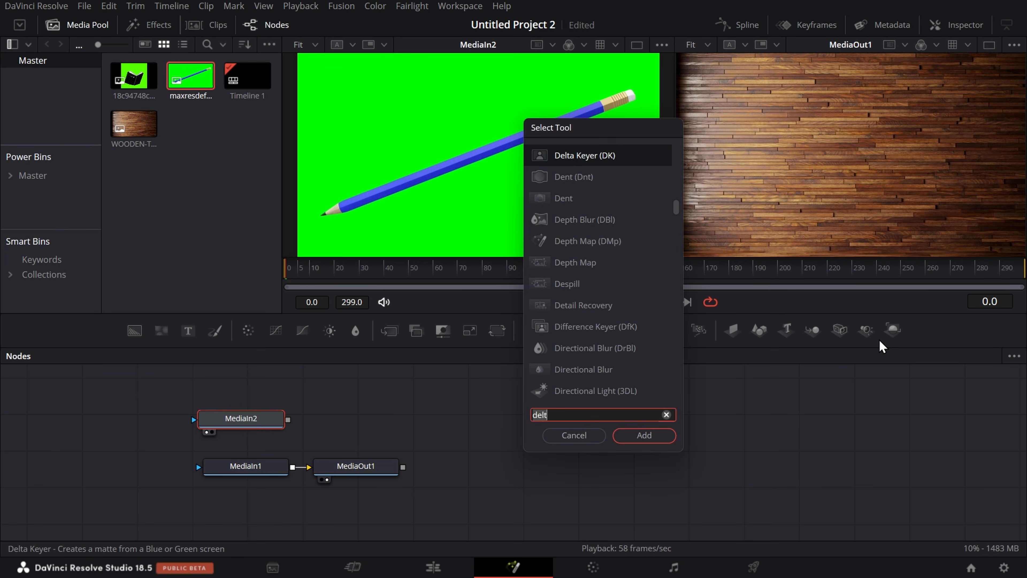
{"action": "left_click", "coordinate": [666, 414]}
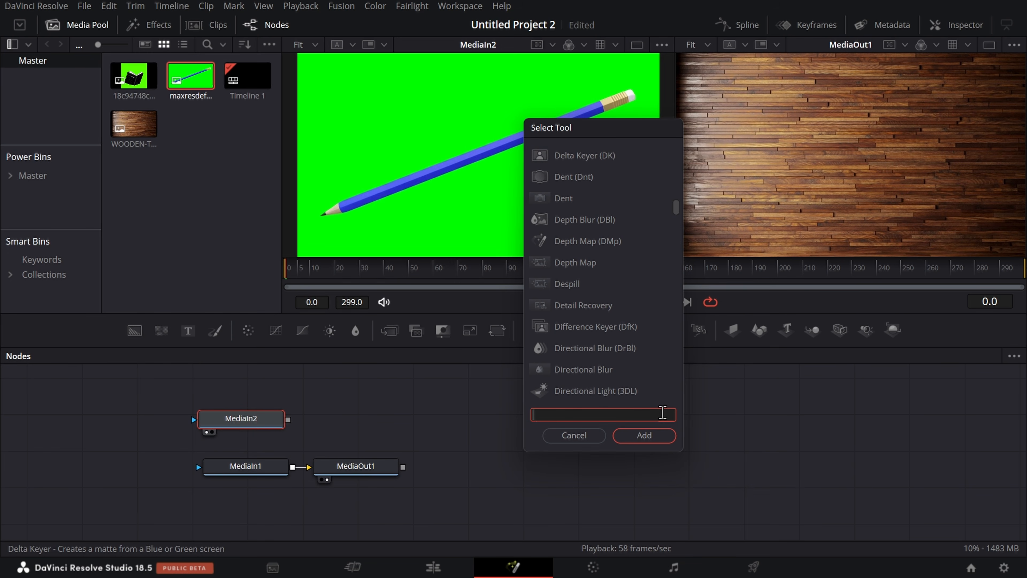
{"action": "type", "text": "delta"}
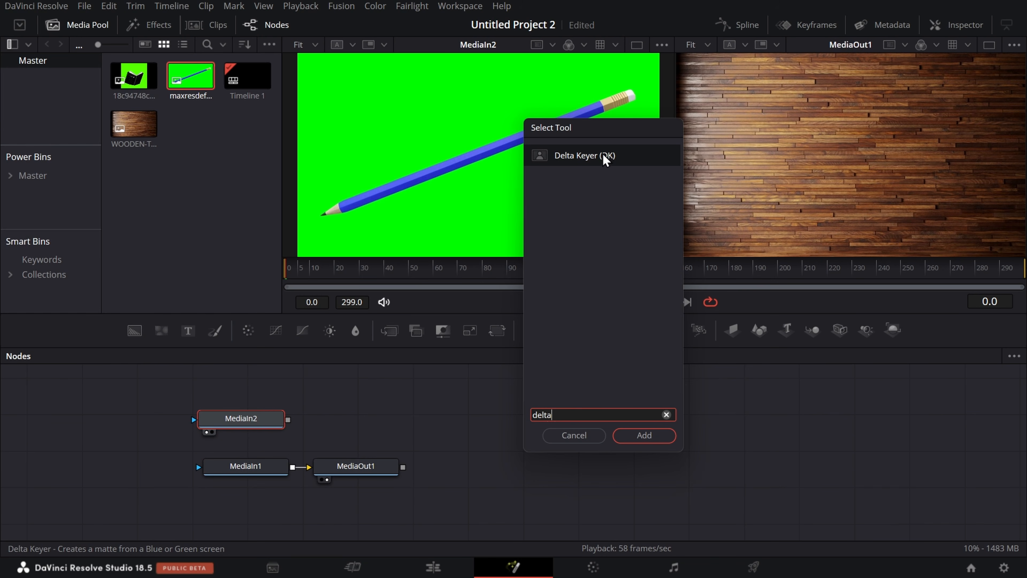
{"action": "left_click", "coordinate": [642, 164]}
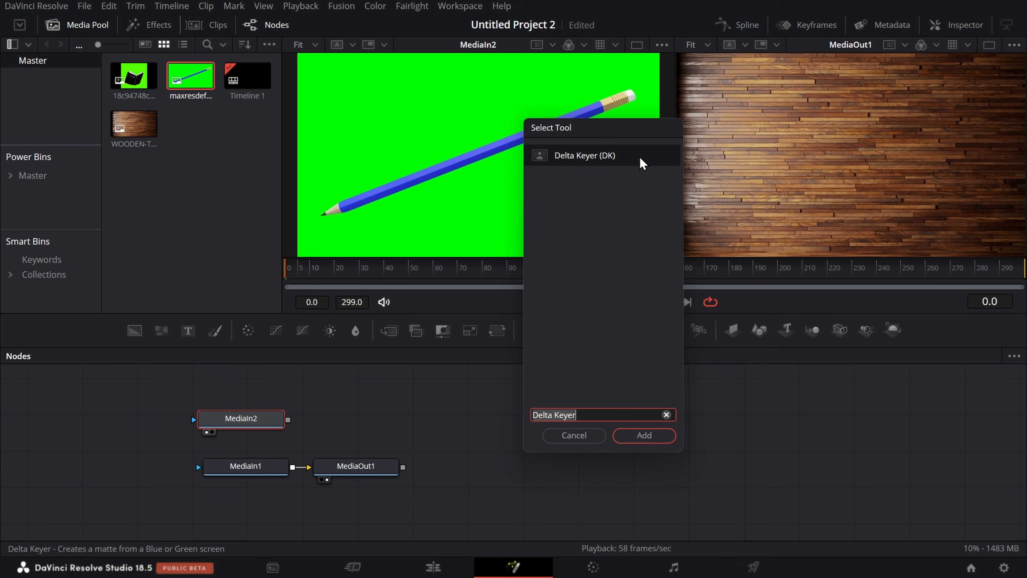
{"action": "left_click", "coordinate": [647, 437]}
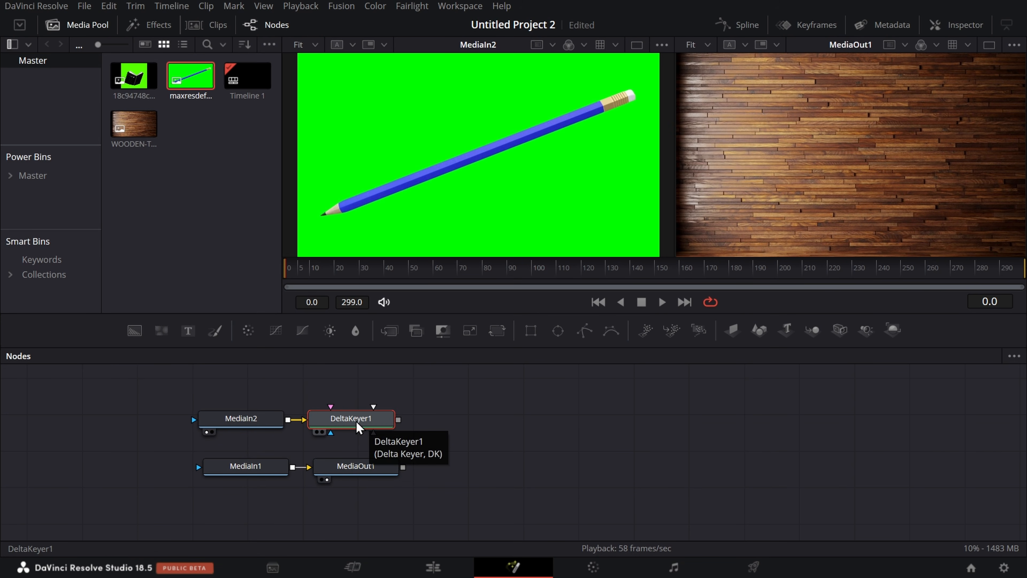
{"action": "left_click", "coordinate": [264, 426]}
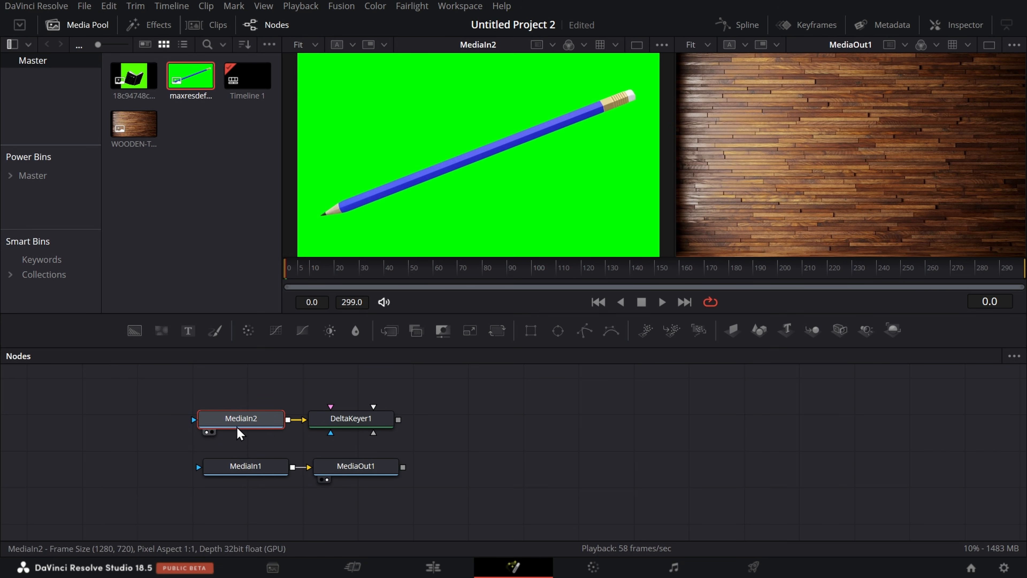
{"action": "mouse_move", "coordinate": [236, 426]}
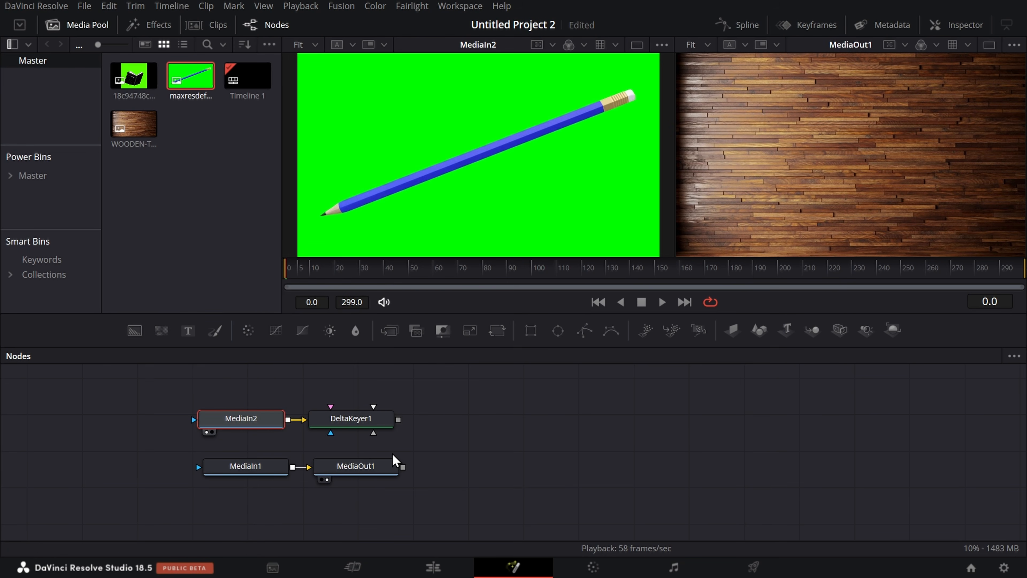
{"action": "key", "text": "shift+space"}
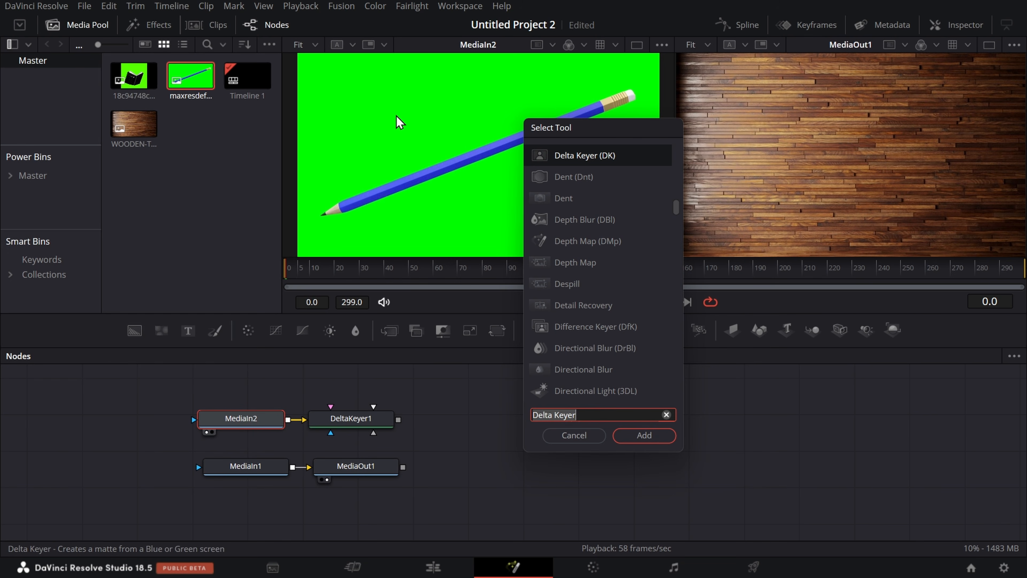
{"action": "left_click", "coordinate": [574, 436]}
Step: Display DeltaKeyer1 in the second viewer and sample the pencil image's green backdrop as the keyer's Background Color
{"action": "left_click", "coordinate": [333, 419]}
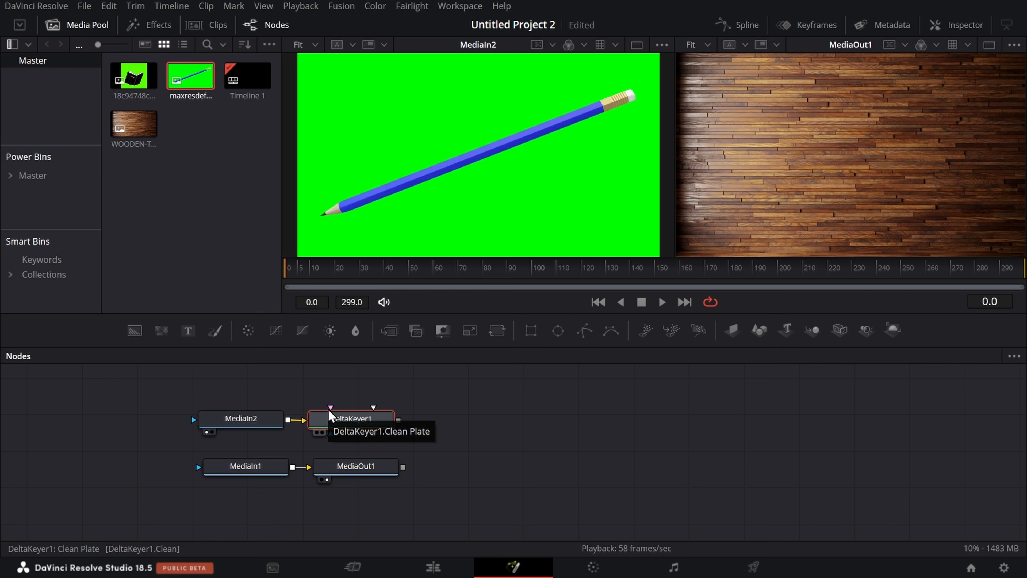
{"action": "left_click", "coordinate": [322, 433]}
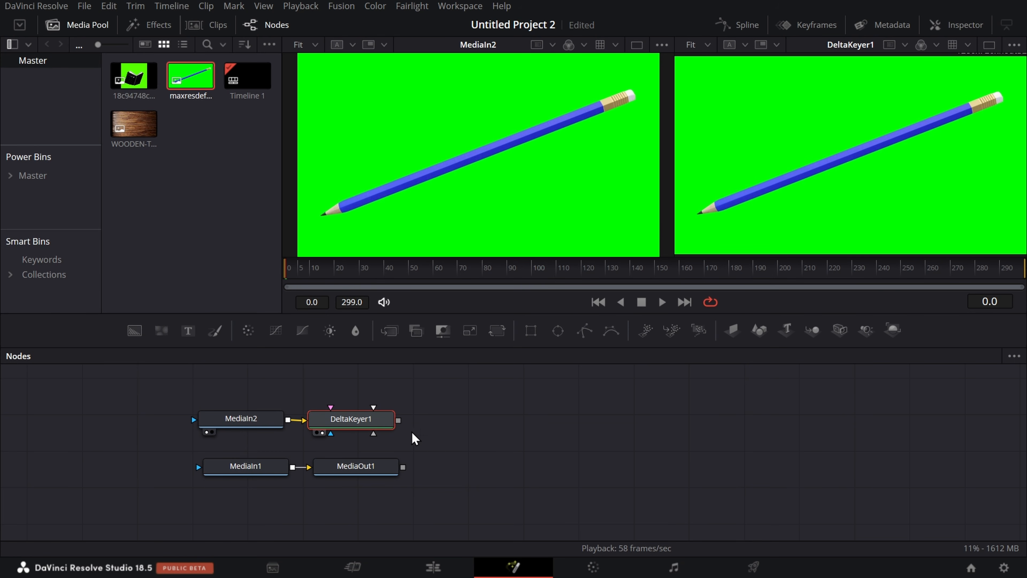
{"action": "left_click", "coordinate": [951, 23]}
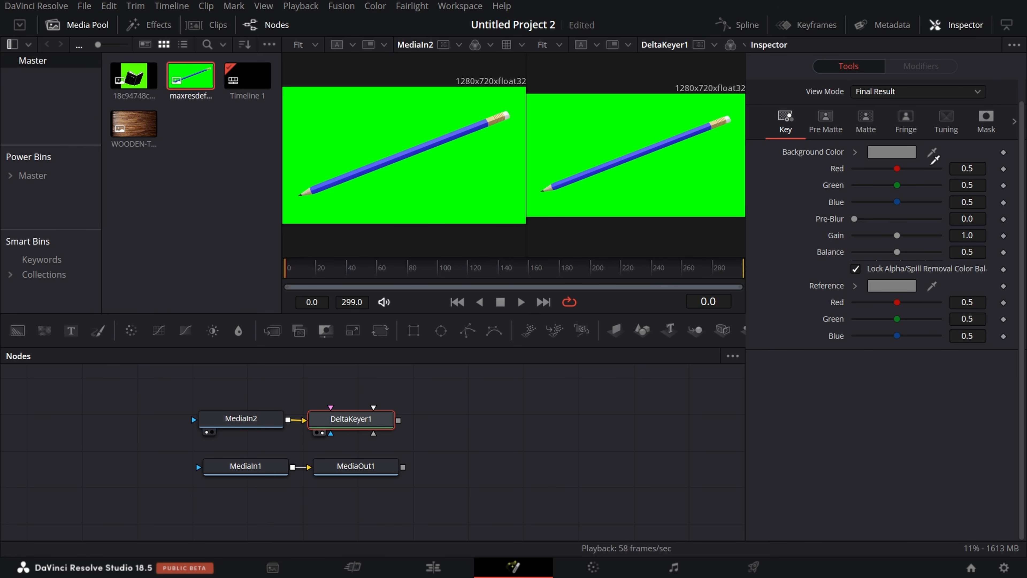
{"action": "left_click_drag", "start_coordinate": [816, 21], "coordinate": [667, 123]}
{"action": "left_click", "coordinate": [956, 25]}
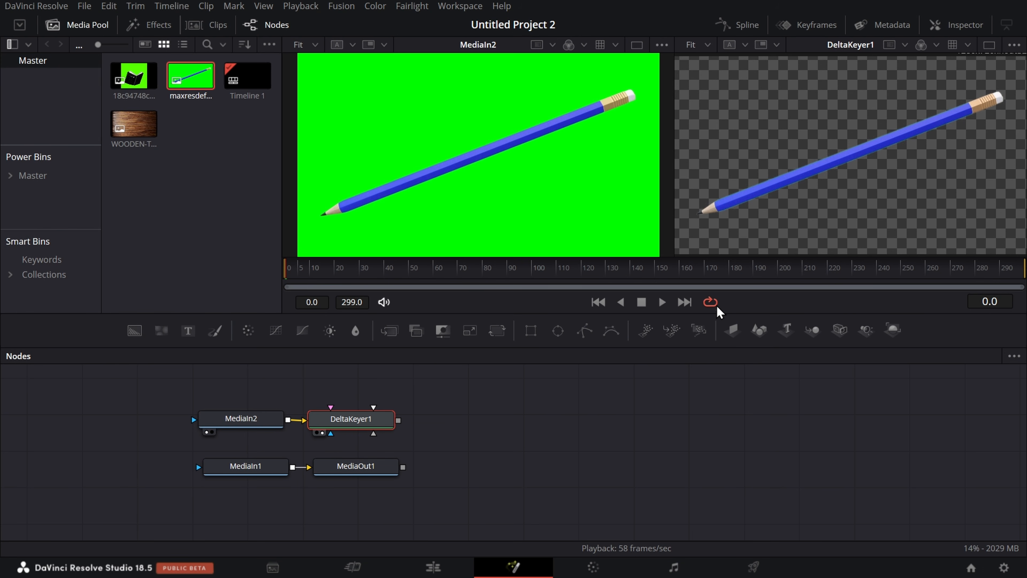
Step: Move MediaOut1 well away from the other nodes and show DeltaKeyer1 instead of MediaIn2 in the first viewer
{"action": "left_click", "coordinate": [362, 465]}
{"action": "left_click_drag", "start_coordinate": [346, 474], "coordinate": [381, 470]}
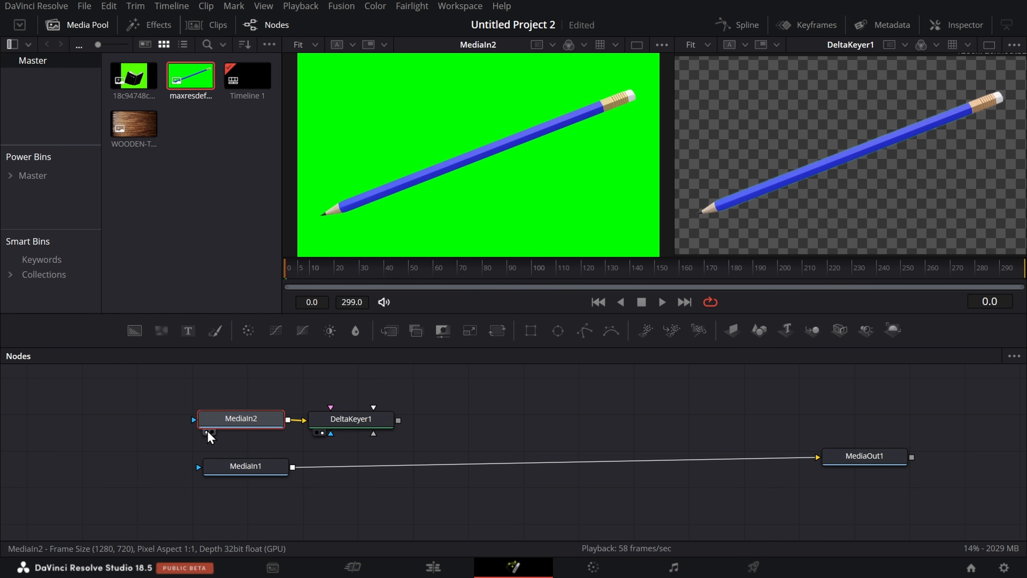
{"action": "left_click", "coordinate": [207, 432]}
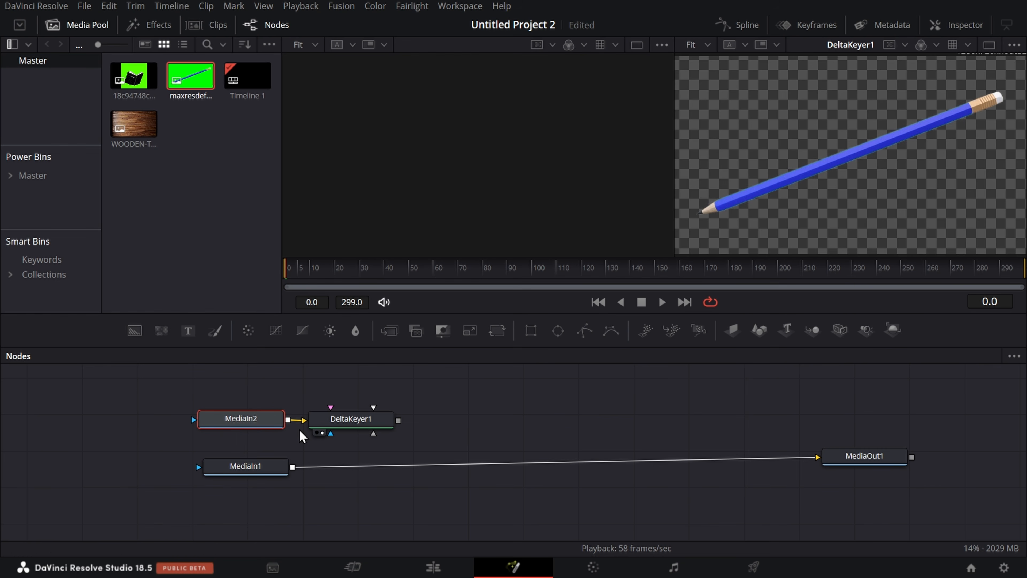
{"action": "left_click", "coordinate": [318, 433]}
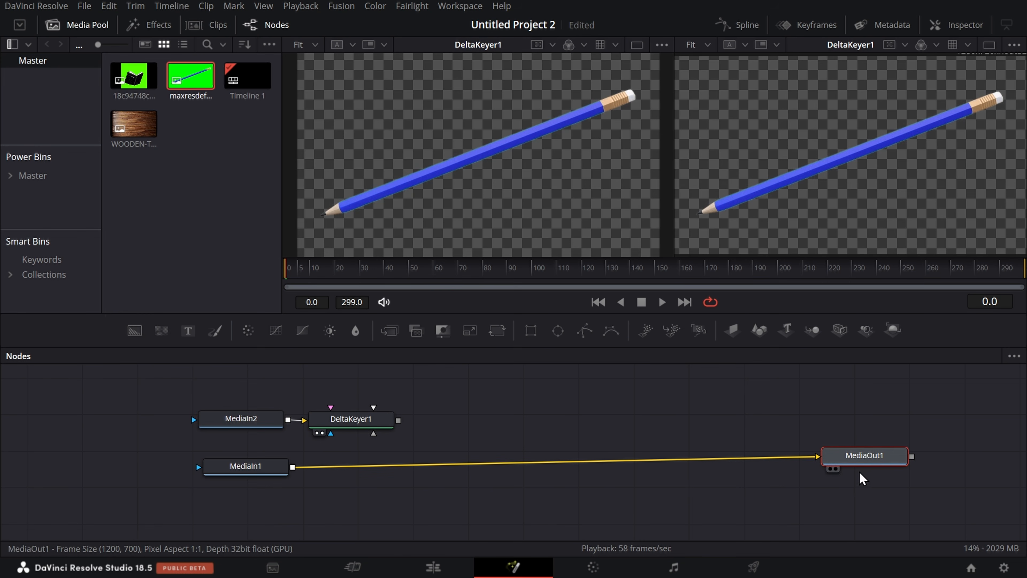
Step: Display MediaOut1 in the second viewer, then check the composition on the Edit page and return to Fusion
{"action": "left_click", "coordinate": [855, 455]}
{"action": "left_click", "coordinate": [835, 468]}
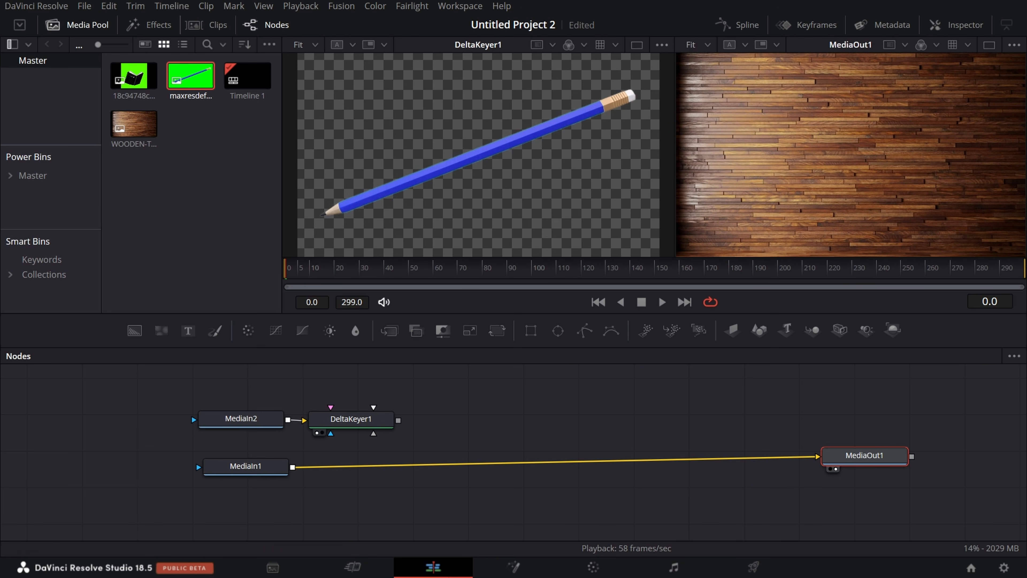
{"action": "left_click", "coordinate": [449, 574]}
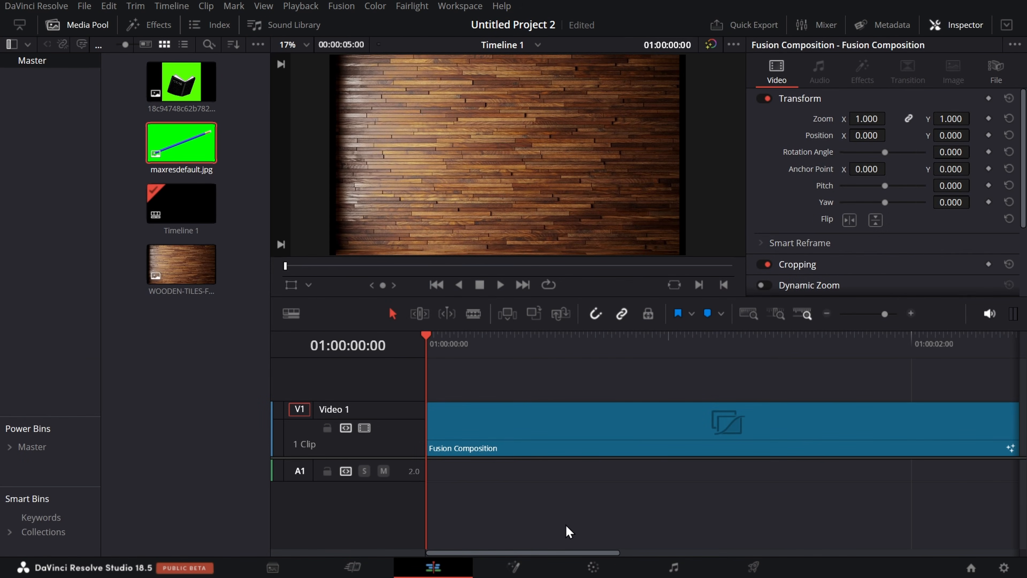
{"action": "left_click", "coordinate": [530, 563]}
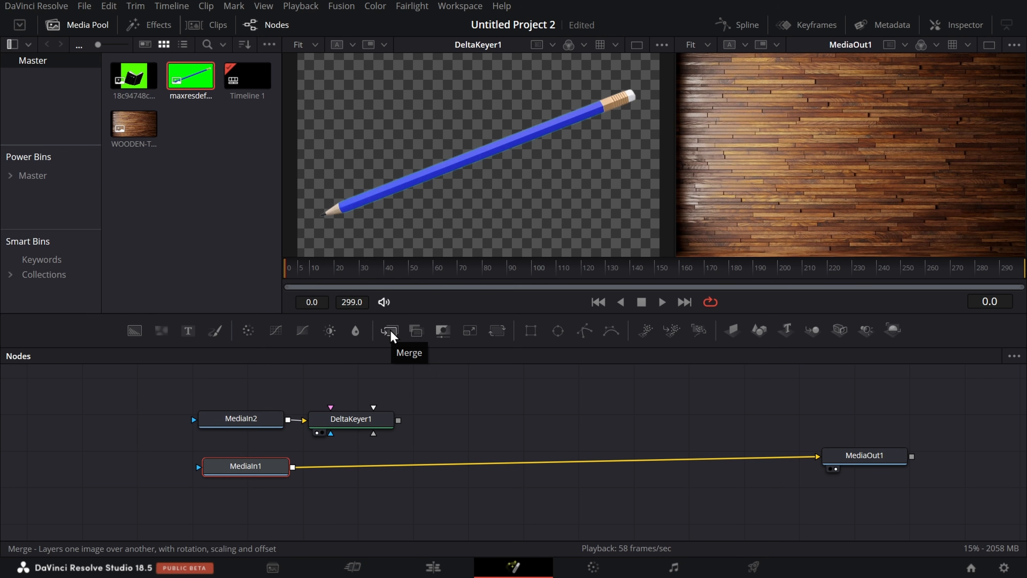
Step: Insert a Merge node between MediaIn1 and MediaOut1 and connect DeltaKeyer1's output to it as the foreground
{"action": "left_click_drag", "start_coordinate": [390, 330], "coordinate": [421, 470]}
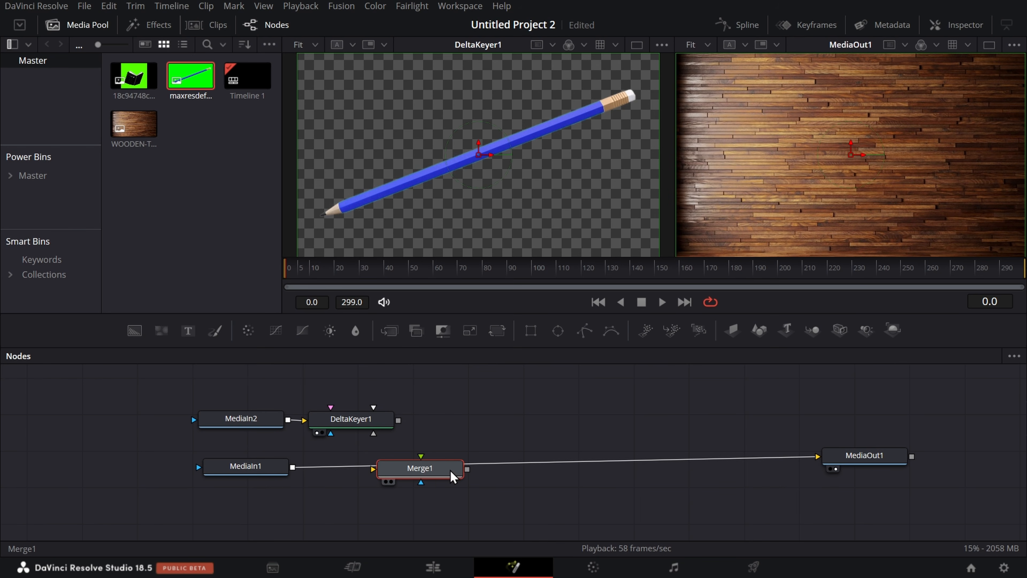
{"action": "key", "text": "Delete"}
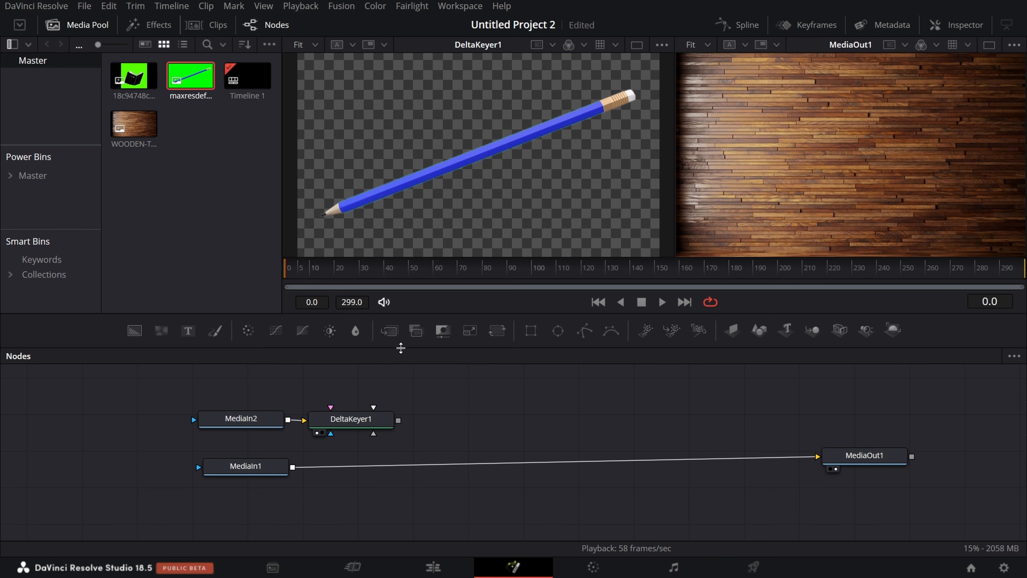
{"action": "left_click_drag", "start_coordinate": [397, 341], "coordinate": [559, 422]}
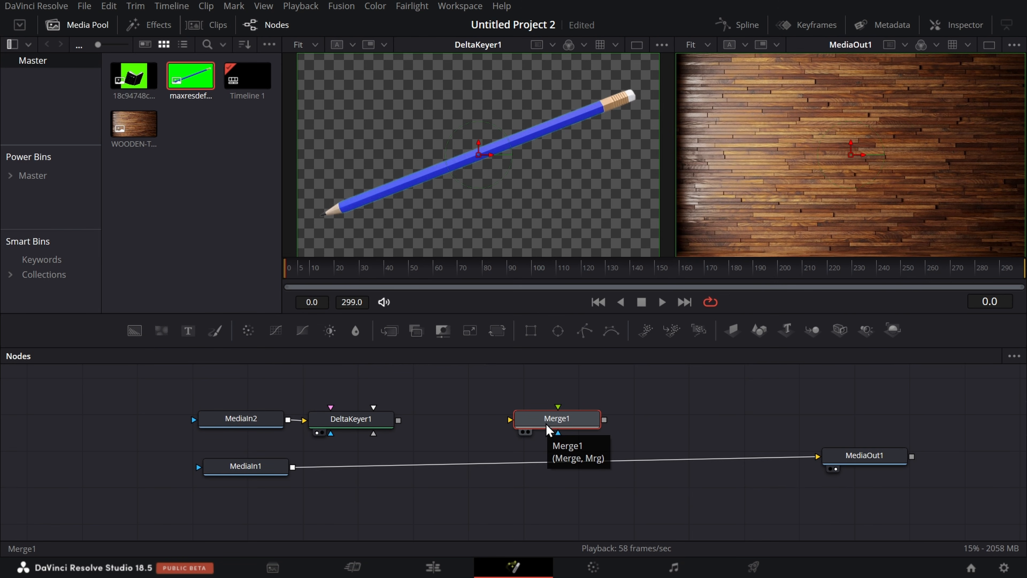
{"action": "left_click_drag", "start_coordinate": [546, 425], "coordinate": [555, 464]}
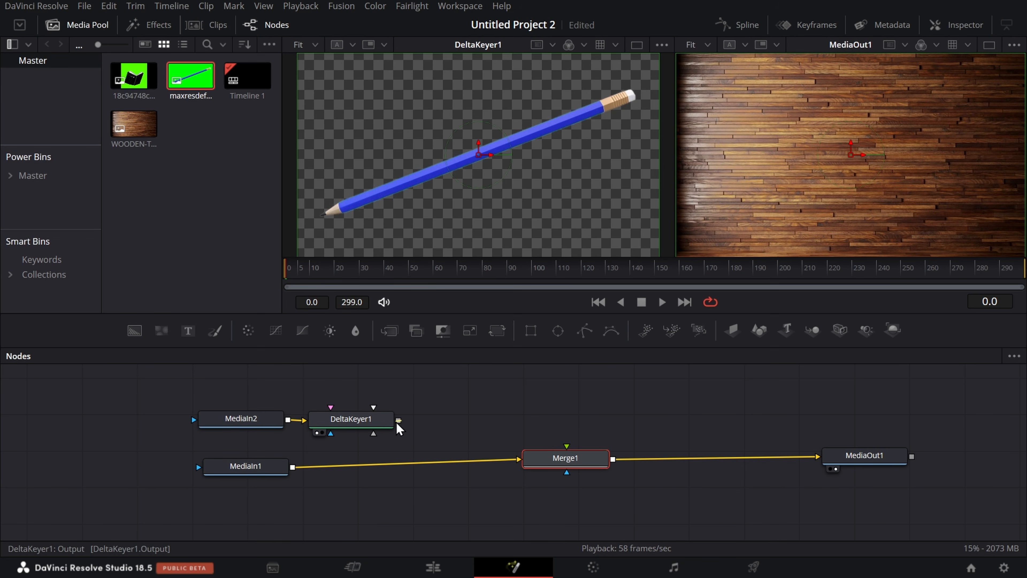
{"action": "mouse_move", "coordinate": [398, 420]}
{"action": "left_mouse_down"}
{"action": "mouse_move", "coordinate": [546, 421]}
{"action": "mouse_move", "coordinate": [567, 452]}
{"action": "left_mouse_up"}
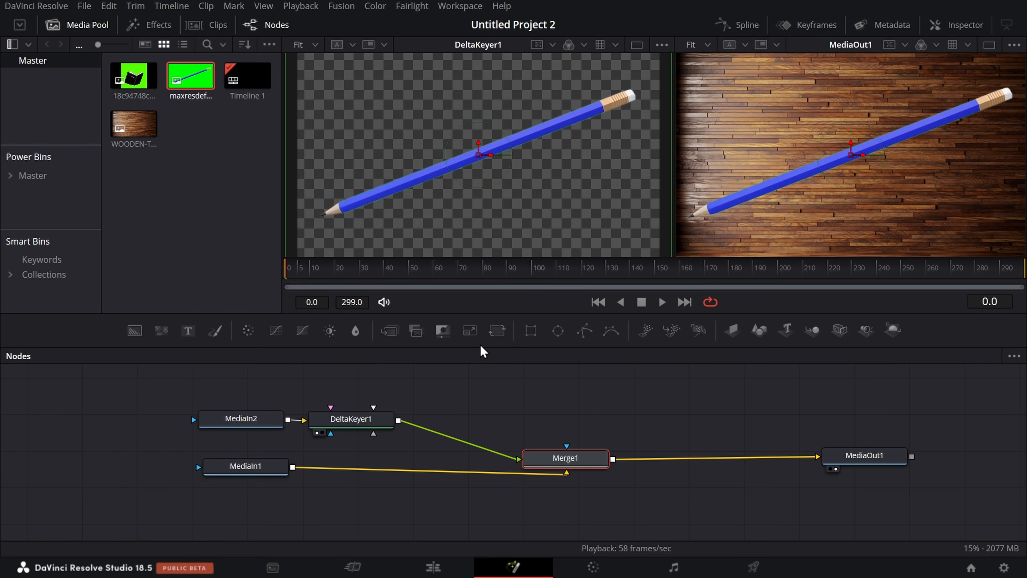
Step: Insert a Transform node between DeltaKeyer1 and Merge1 and rotate the pencil slightly clockwise
{"action": "left_click_drag", "start_coordinate": [498, 331], "coordinate": [460, 440]}
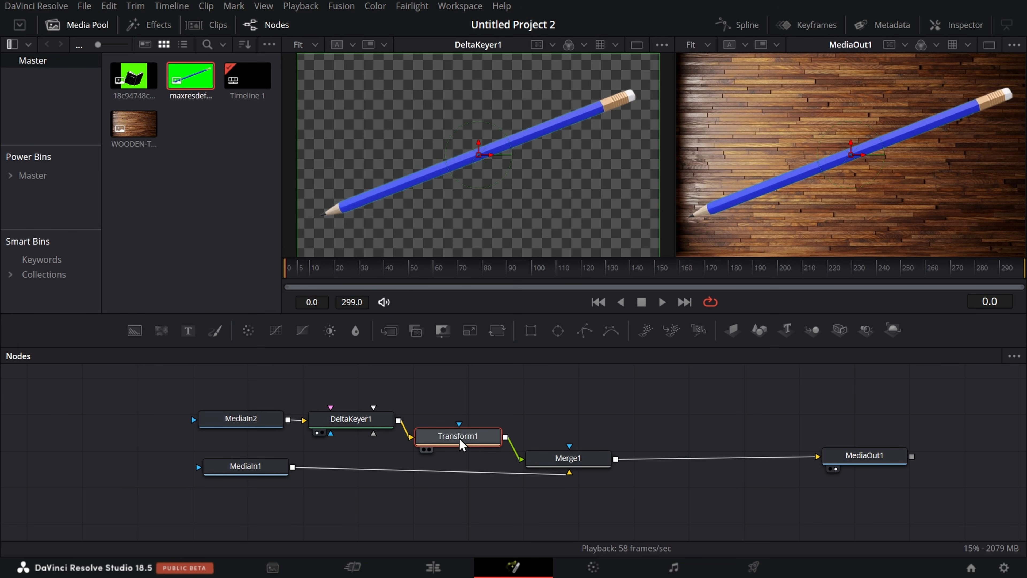
{"action": "left_click", "coordinate": [975, 31]}
{"action": "mouse_move", "coordinate": [903, 254]}
{"action": "left_mouse_down"}
{"action": "mouse_move", "coordinate": [964, 262]}
{"action": "mouse_move", "coordinate": [932, 259]}
{"action": "left_mouse_up"}
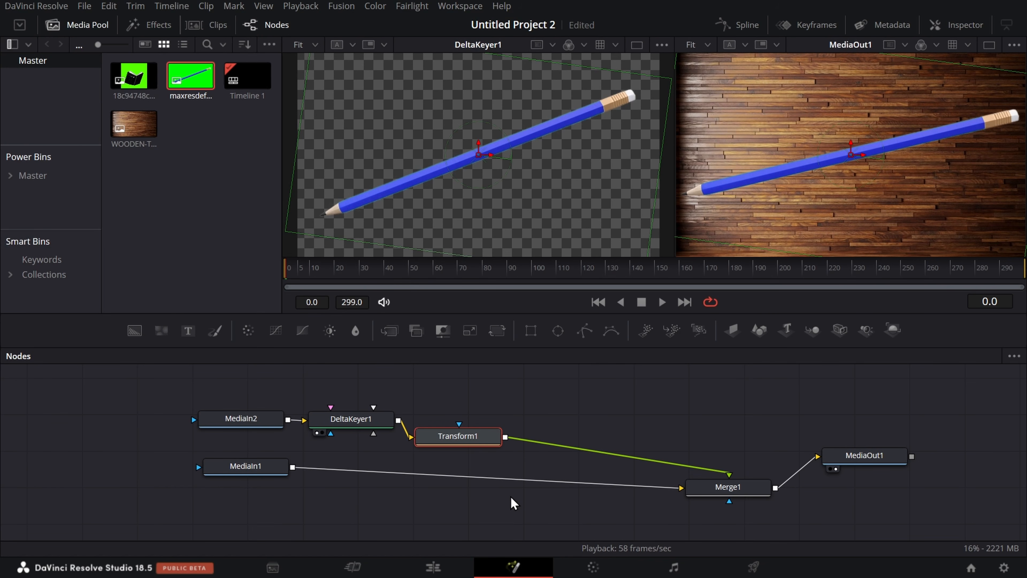
Step: Undo the Transform changes and delete the DeltaKeyer1 and Merge1 nodes
{"action": "key", "text": "ctrl+z"}
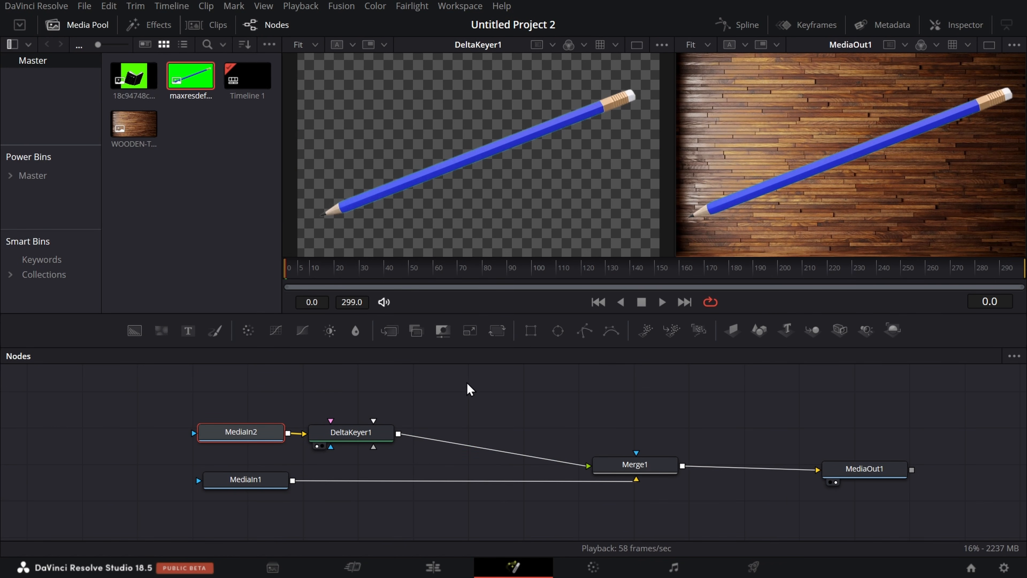
{"action": "left_click_drag", "start_coordinate": [328, 383], "coordinate": [647, 495]}
{"action": "key", "text": "Delete"}
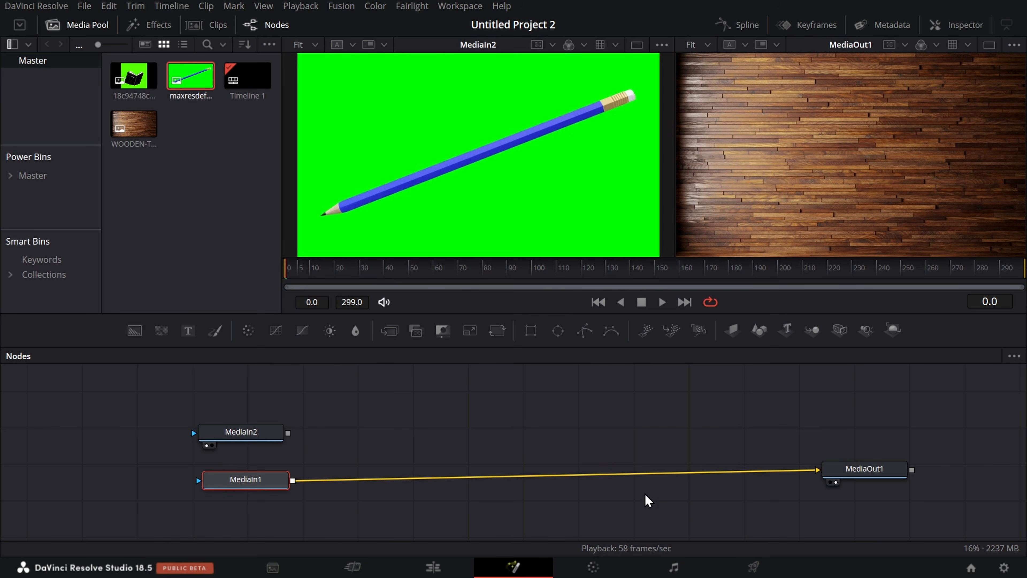
Step: Move MediaIn2 away from MediaIn1 and connect its output to MediaIn1's output to create a Merge node
{"action": "left_click_drag", "start_coordinate": [238, 442], "coordinate": [199, 404]}
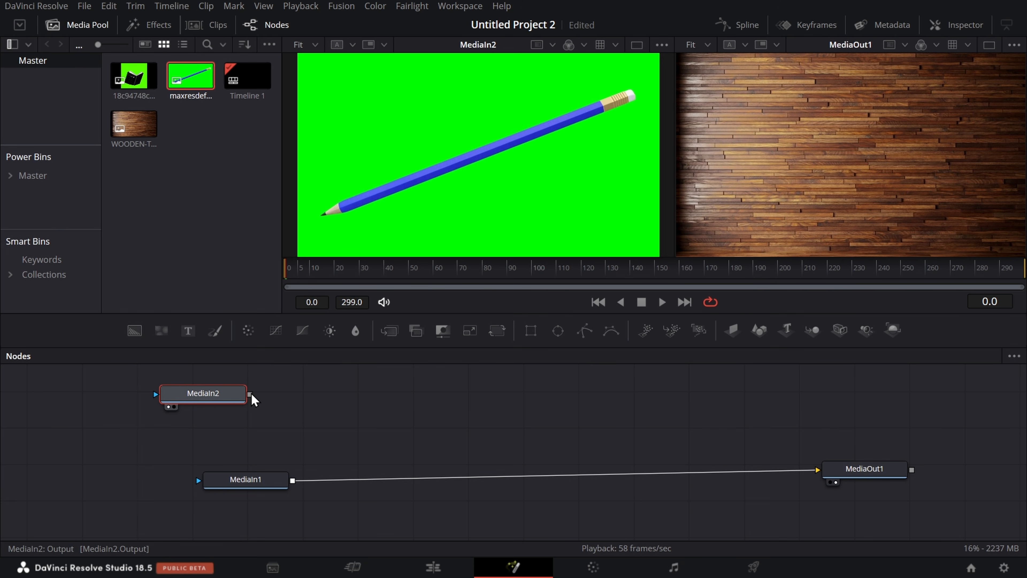
{"action": "left_click_drag", "start_coordinate": [252, 397], "coordinate": [295, 487]}
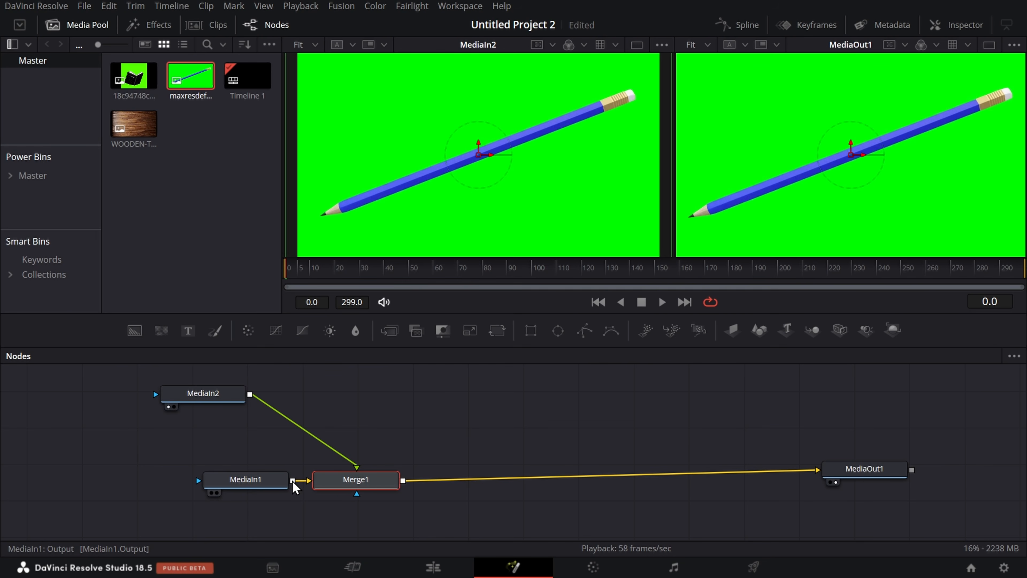
{"action": "left_click", "coordinate": [305, 493]}
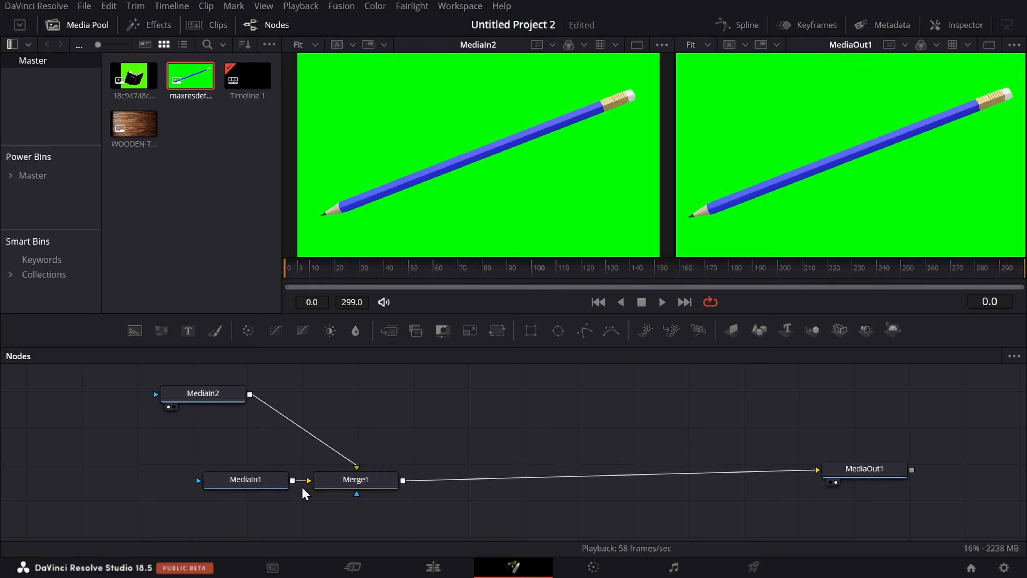
Step: Space Merge1 farther from MediaIn1 and place MediaIn2 directly above MediaIn1
{"action": "left_click", "coordinate": [355, 486]}
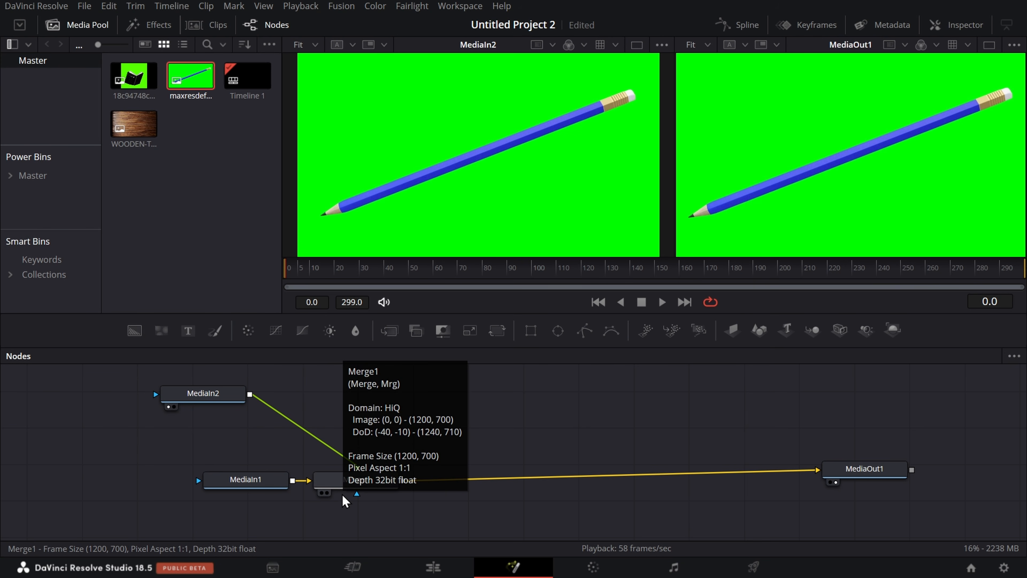
{"action": "left_click_drag", "start_coordinate": [349, 485], "coordinate": [408, 483]}
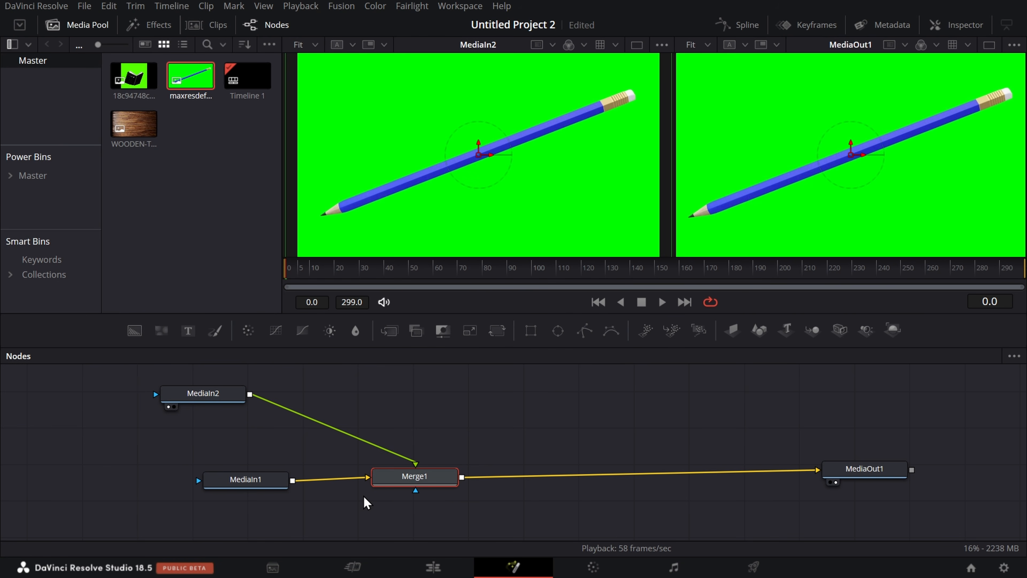
{"action": "left_click_drag", "start_coordinate": [219, 391], "coordinate": [262, 437]}
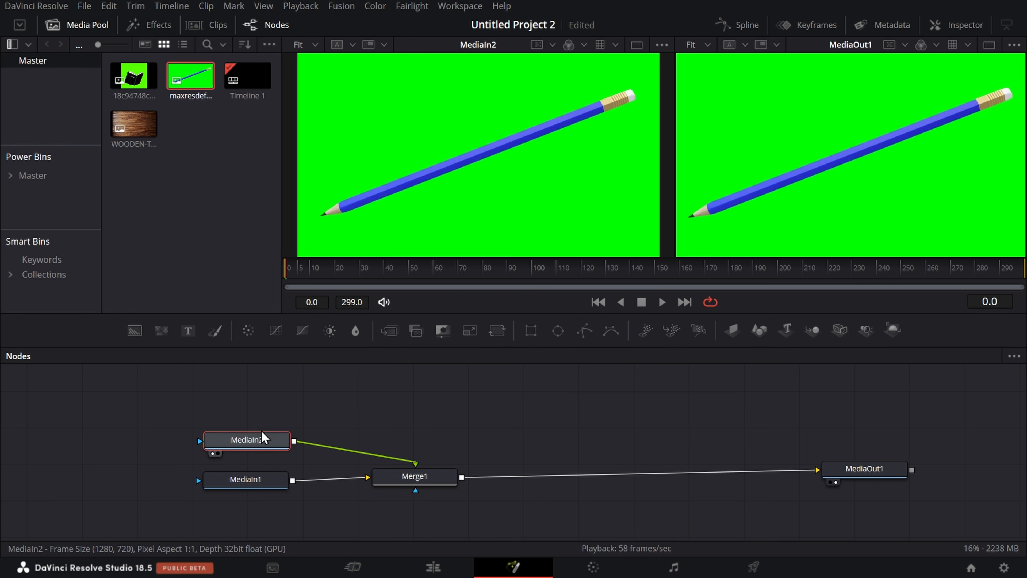
Step: Add the green-screen book image from the media pool and merge it over Merge1's output
{"action": "mouse_move", "coordinate": [134, 75]}
{"action": "left_mouse_down"}
{"action": "mouse_move", "coordinate": [253, 338]}
{"action": "mouse_move", "coordinate": [258, 392]}
{"action": "mouse_move", "coordinate": [312, 401]}
{"action": "mouse_move", "coordinate": [386, 390]}
{"action": "mouse_move", "coordinate": [490, 456]}
{"action": "mouse_move", "coordinate": [461, 481]}
{"action": "mouse_move", "coordinate": [456, 420]}
{"action": "mouse_move", "coordinate": [299, 395]}
{"action": "mouse_move", "coordinate": [366, 387]}
{"action": "mouse_move", "coordinate": [467, 413]}
{"action": "mouse_move", "coordinate": [478, 484]}
{"action": "mouse_move", "coordinate": [465, 484]}
{"action": "left_mouse_up"}
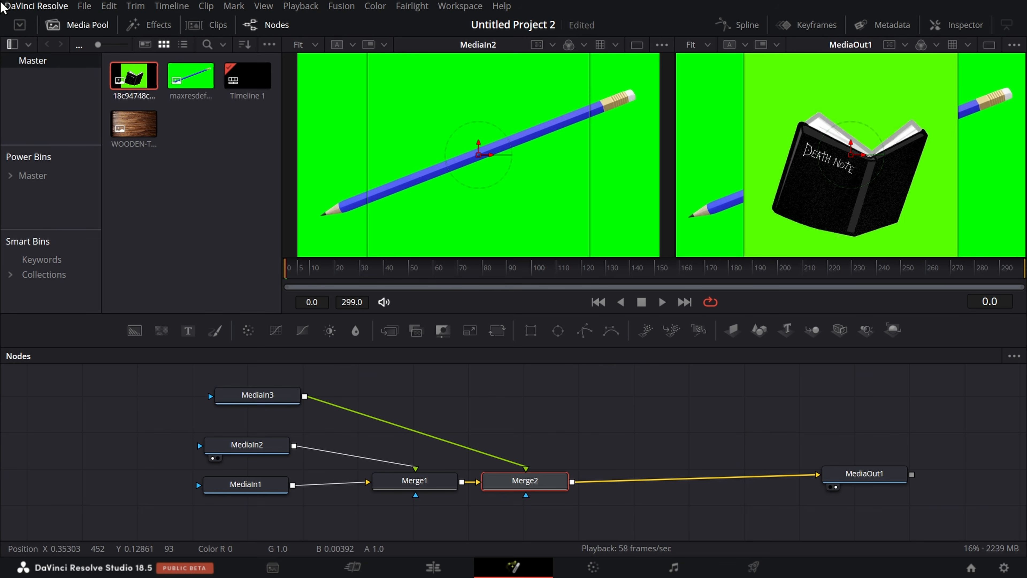
{"action": "left_click_drag", "start_coordinate": [385, 328], "coordinate": [430, 340]}
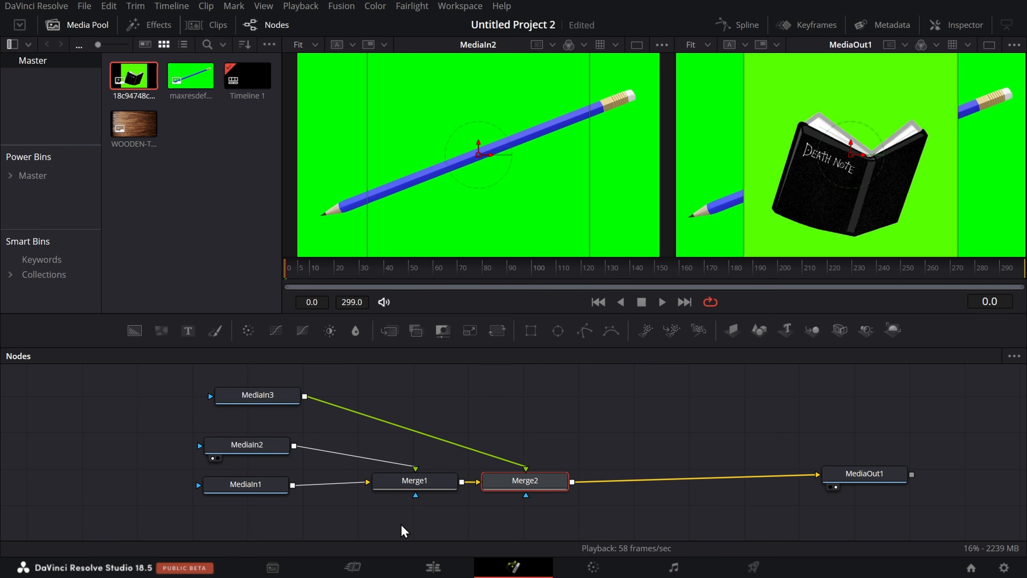
{"action": "mouse_move", "coordinate": [379, 496]}
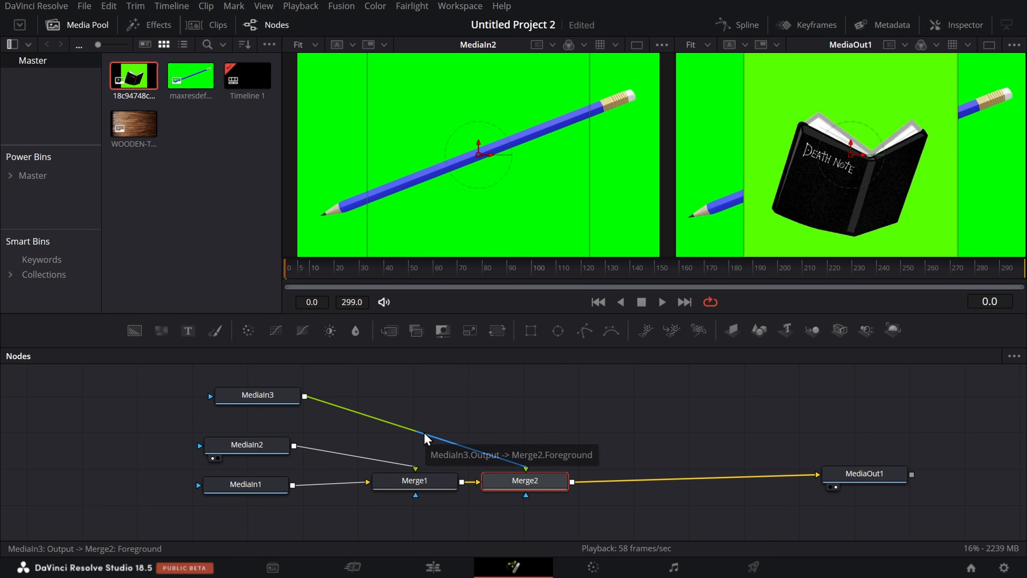
Step: Move MediaIn2 and MediaIn3 farther from the merge nodes and add a Delta Keyer after MediaIn3
{"action": "left_click_drag", "start_coordinate": [247, 444], "coordinate": [74, 456]}
{"action": "left_click_drag", "start_coordinate": [257, 397], "coordinate": [149, 386]}
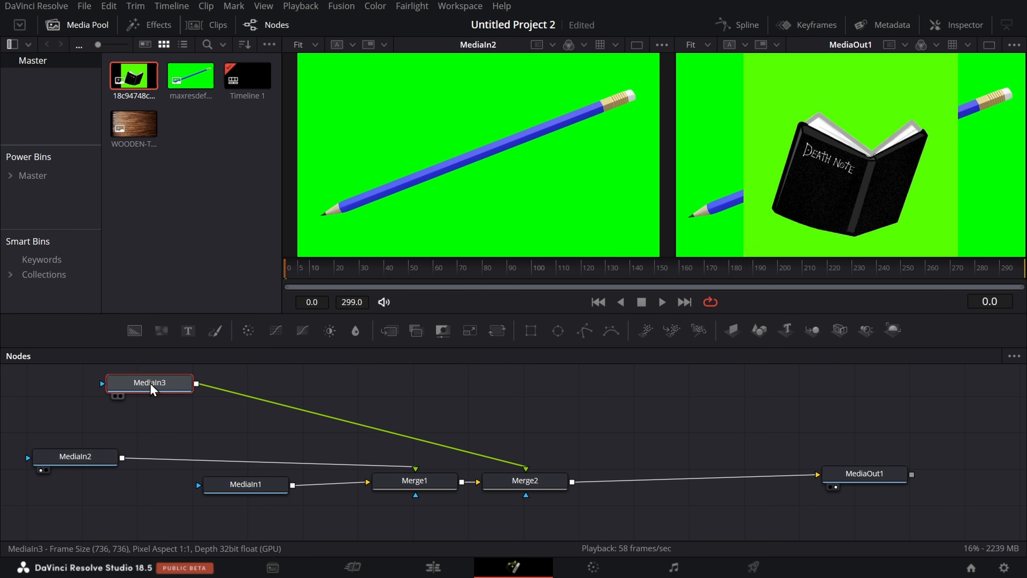
{"action": "key", "text": "shift+space"}
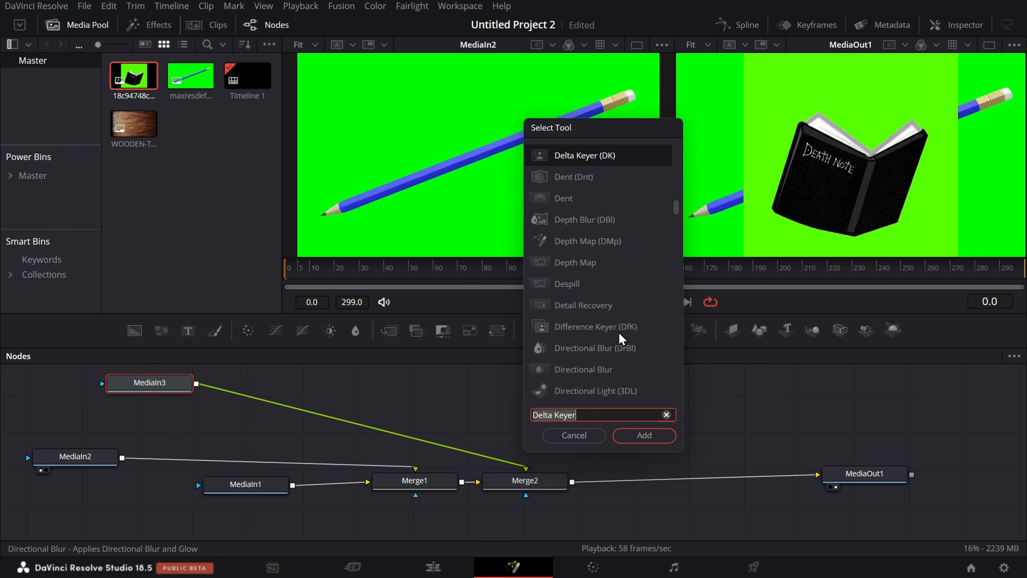
{"action": "left_click", "coordinate": [658, 437]}
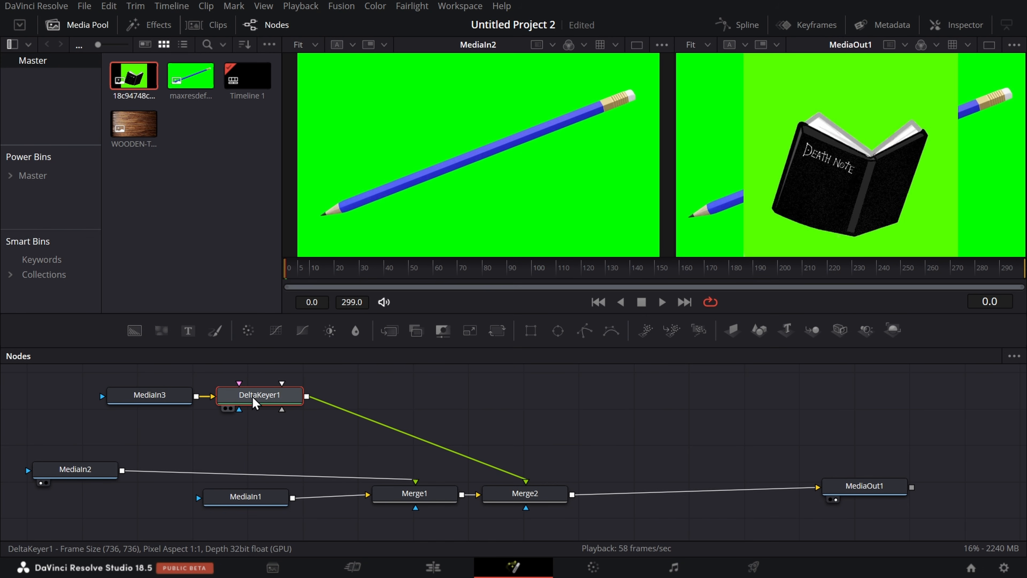
Step: Show the book's Delta Keyer in the second viewer and sample the green backdrop as its background color
{"action": "left_click", "coordinate": [964, 23]}
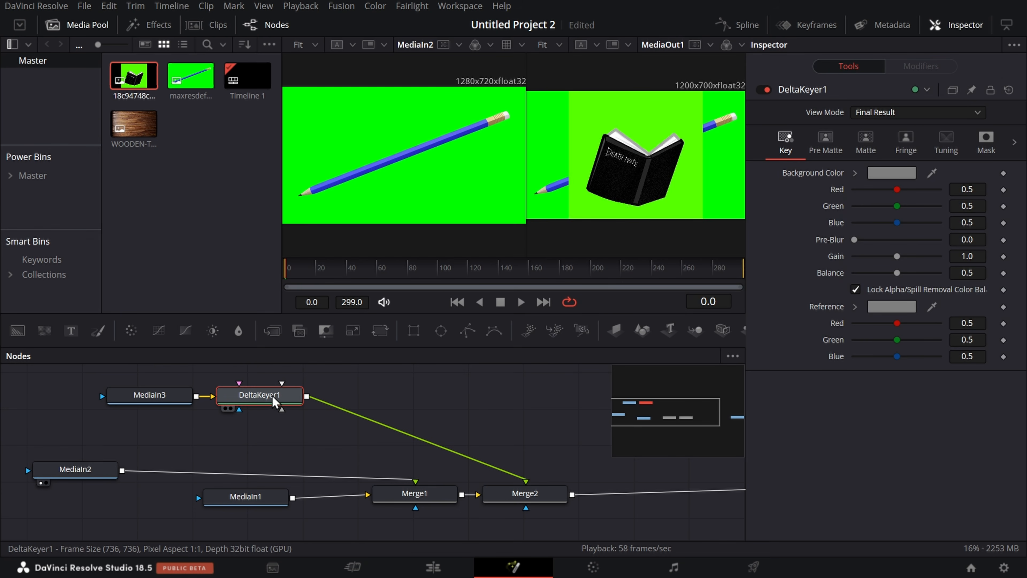
{"action": "left_click", "coordinate": [230, 409]}
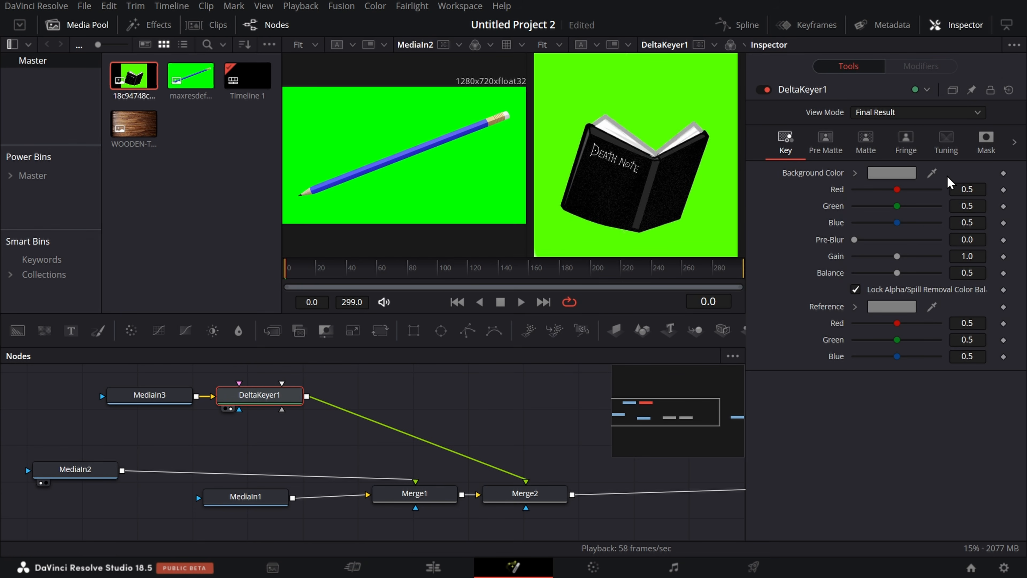
{"action": "left_click_drag", "start_coordinate": [928, 175], "coordinate": [624, 97]}
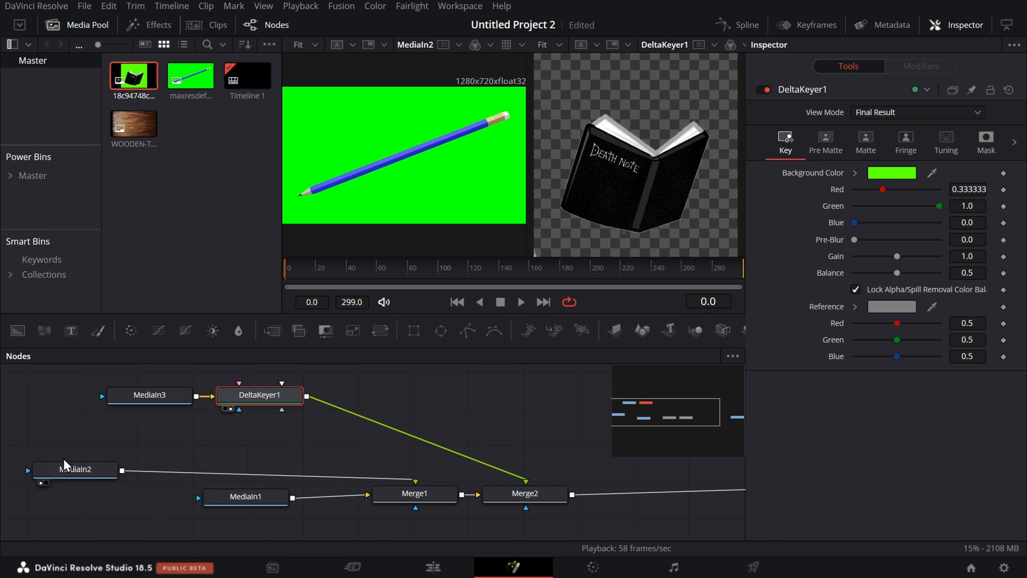
Step: Add a Delta Keyer after MediaIn2, sample the pencil's green backdrop as background color, and show the keyer in the second viewer
{"action": "left_click_drag", "start_coordinate": [78, 472], "coordinate": [87, 453]}
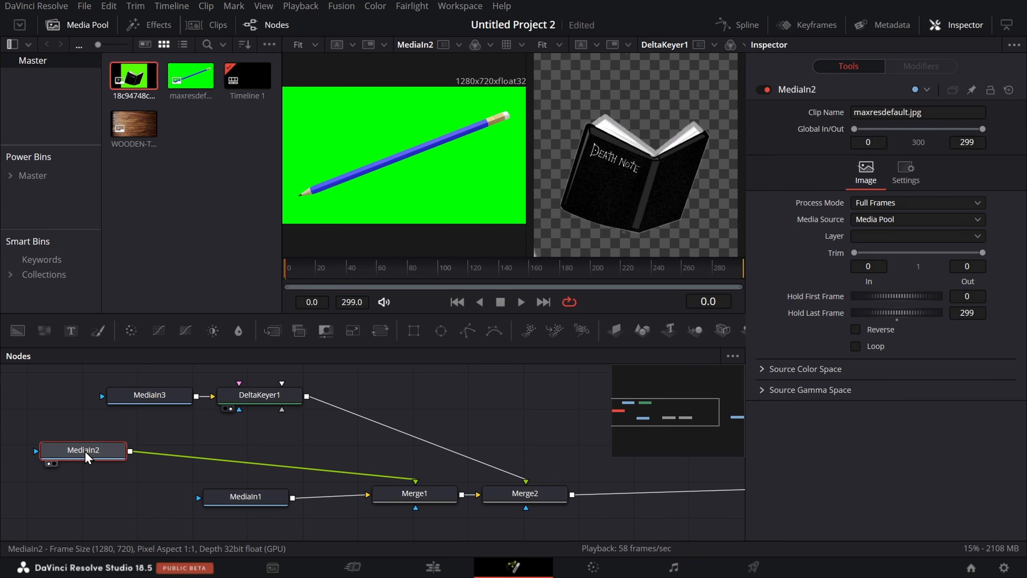
{"action": "key", "text": "shift+space"}
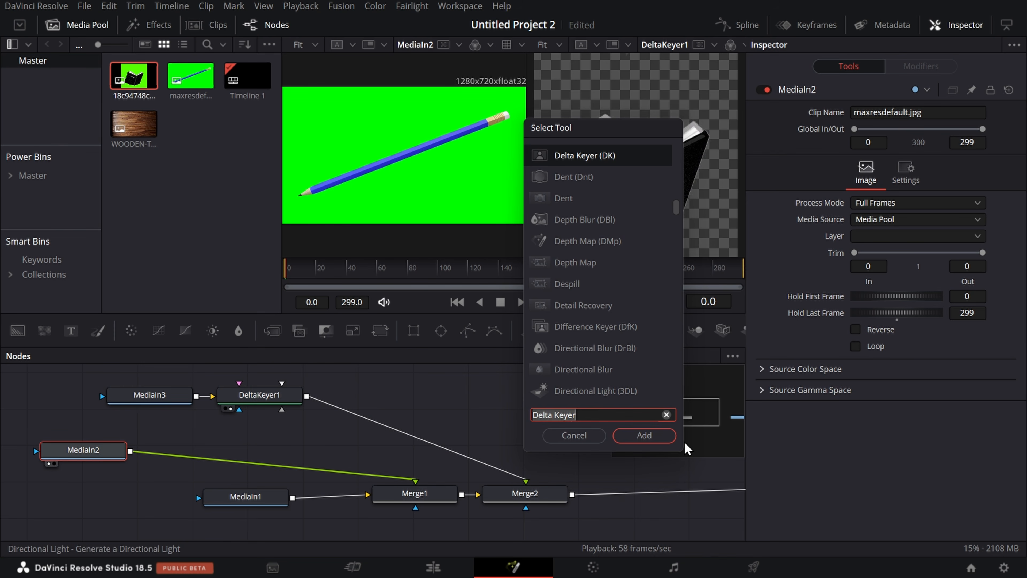
{"action": "left_click", "coordinate": [652, 438]}
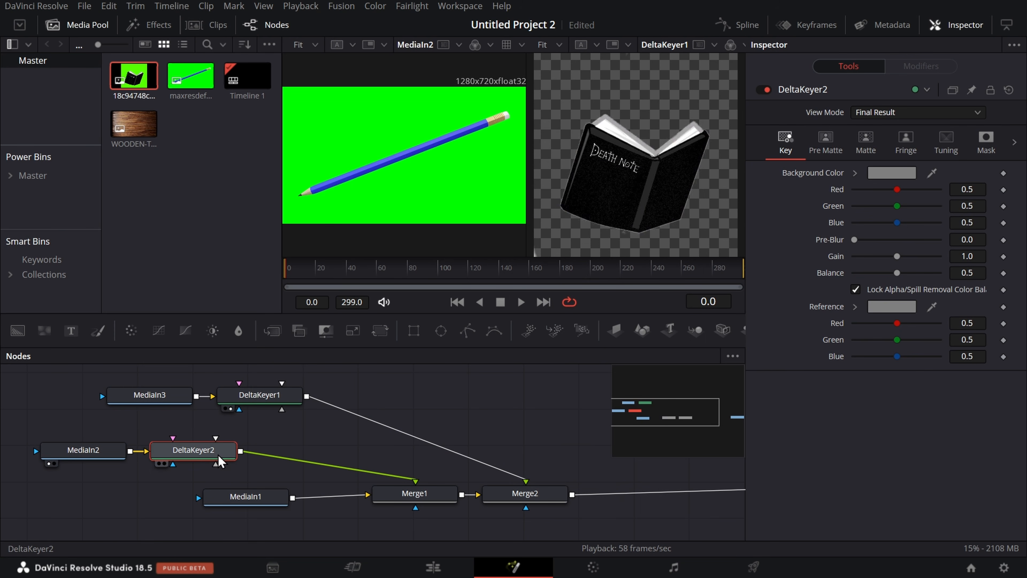
{"action": "left_click_drag", "start_coordinate": [780, 86], "coordinate": [423, 81]}
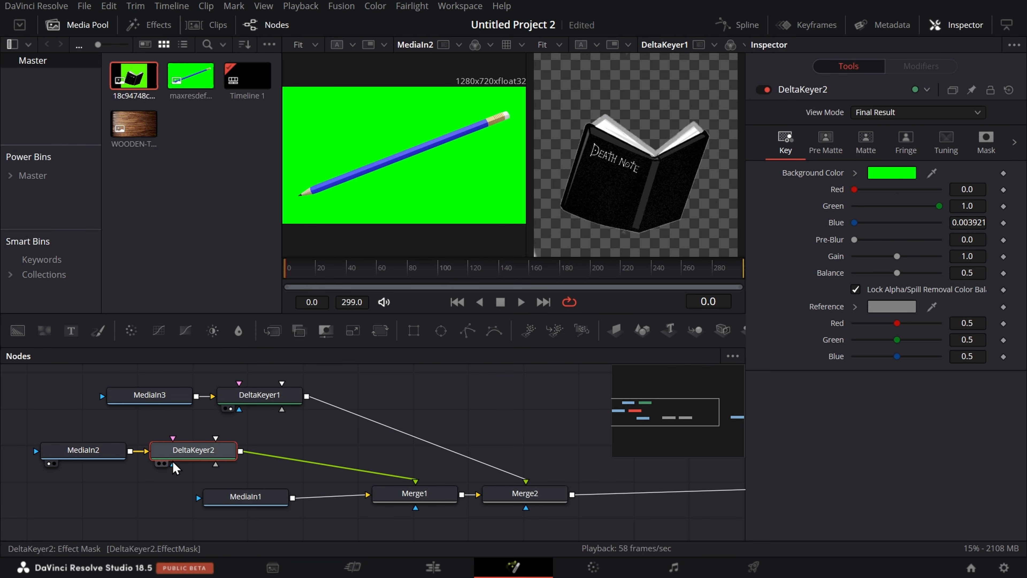
{"action": "left_click", "coordinate": [165, 463]}
Step: Hide the node settings and display MediaOut1 in the second viewer to check the composite
{"action": "left_click", "coordinate": [958, 25]}
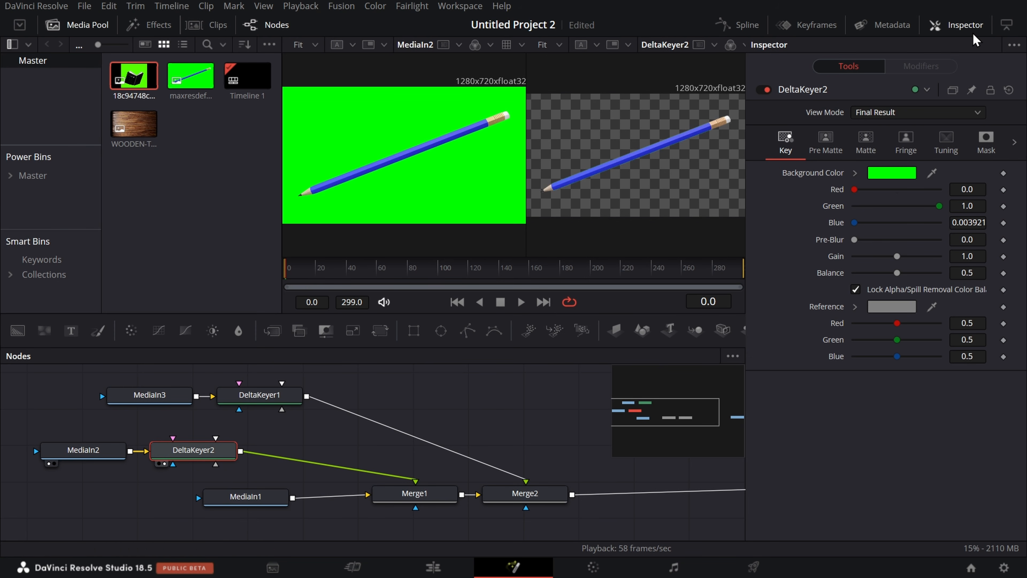
{"action": "left_click", "coordinate": [863, 491]}
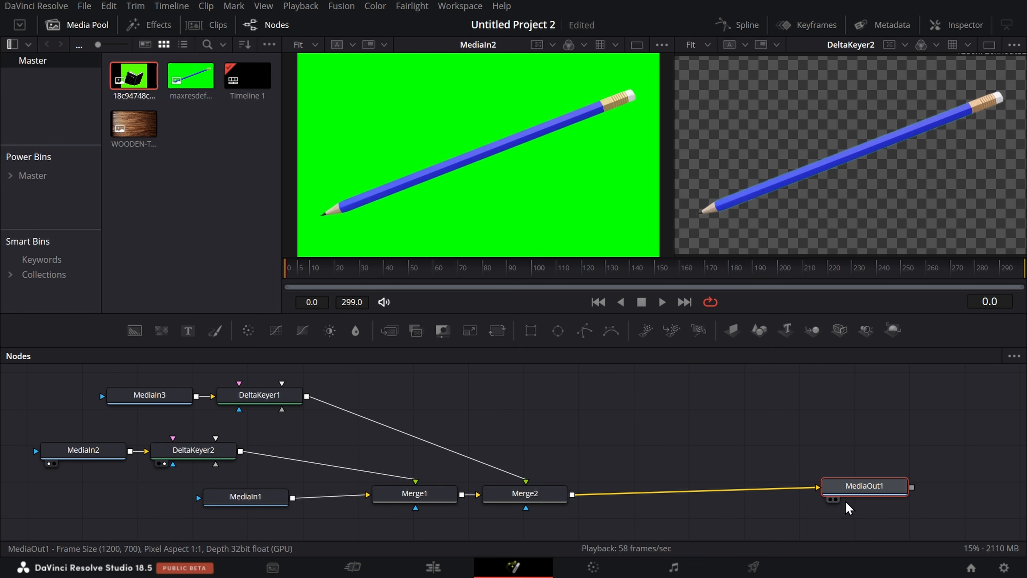
{"action": "left_click", "coordinate": [832, 500]}
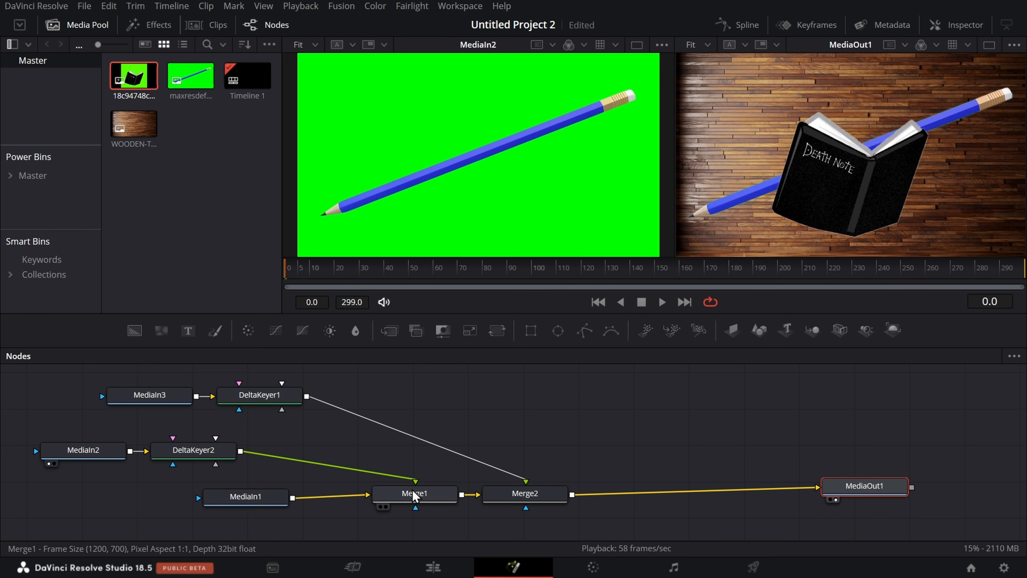
Step: Shrink and rotate the pencil through Merge1's size and angle settings
{"action": "left_click", "coordinate": [411, 498]}
{"action": "left_click", "coordinate": [957, 25]}
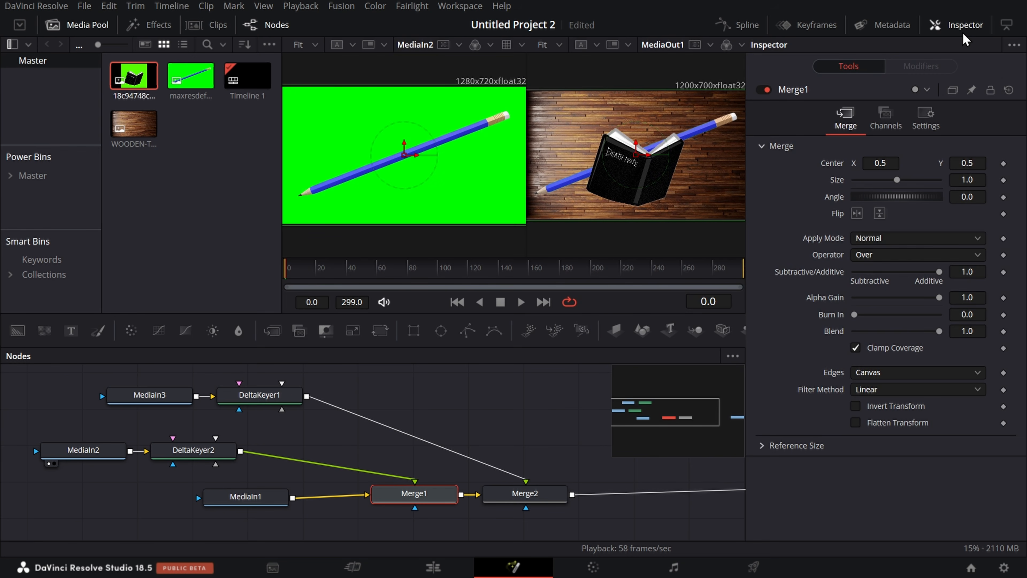
{"action": "mouse_move", "coordinate": [896, 179]}
{"action": "left_mouse_down"}
{"action": "mouse_move", "coordinate": [939, 179]}
{"action": "mouse_move", "coordinate": [893, 179]}
{"action": "mouse_move", "coordinate": [930, 198]}
{"action": "left_mouse_up"}
Step: Select Merge2, check the composition on the Edit page, and return to the Fusion page
{"action": "left_click", "coordinate": [525, 493]}
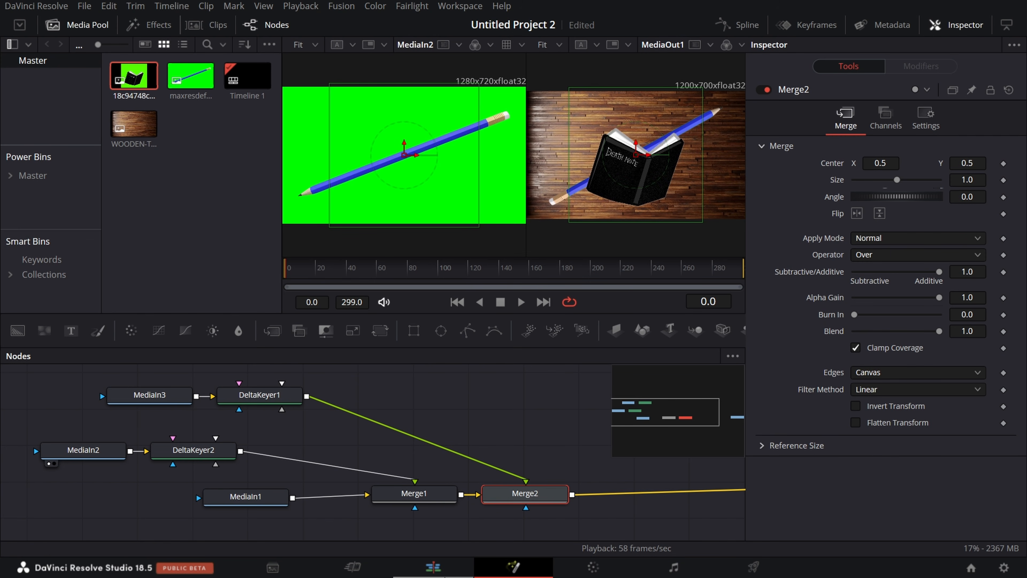
{"action": "left_click", "coordinate": [433, 566]}
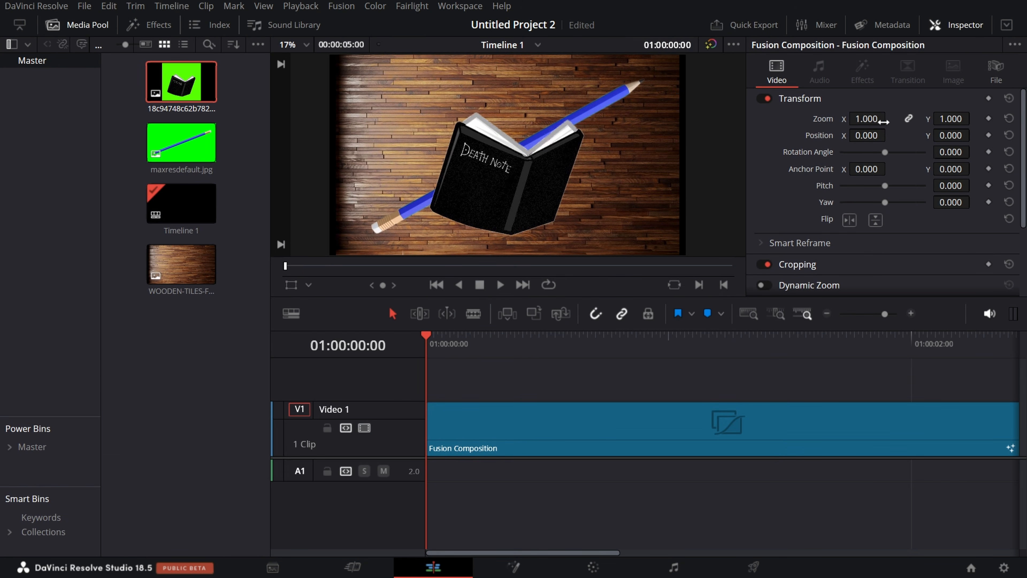
{"action": "left_click", "coordinate": [525, 571]}
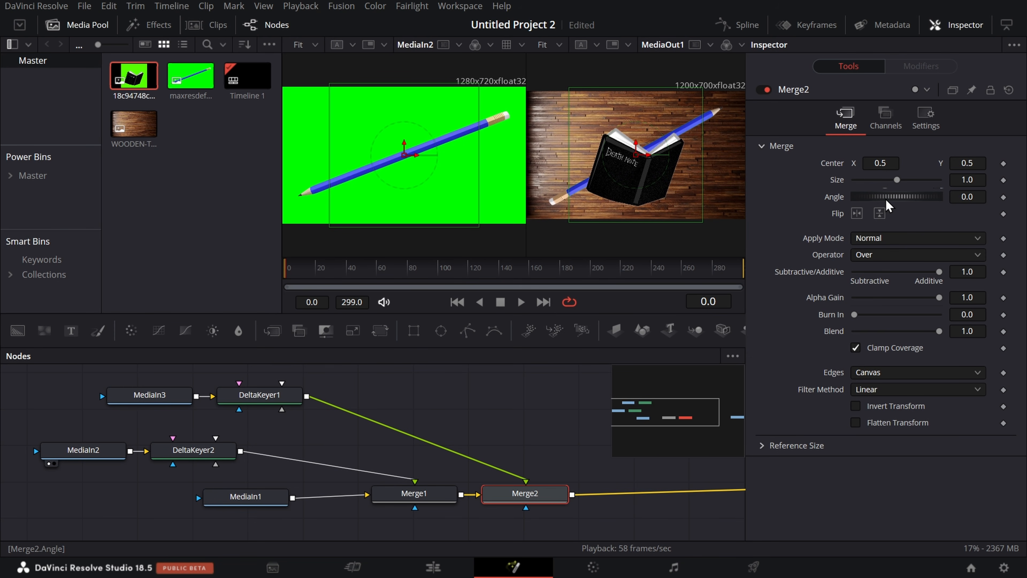
Step: Rotate the book with Merge2's angle, and set the pencil's Merge1 to size 0.44, angle 240 and center X 0.188
{"action": "mouse_move", "coordinate": [887, 205]}
{"action": "left_mouse_down"}
{"action": "mouse_move", "coordinate": [920, 198]}
{"action": "mouse_move", "coordinate": [873, 180]}
{"action": "left_mouse_up"}
{"action": "left_click", "coordinate": [428, 492]}
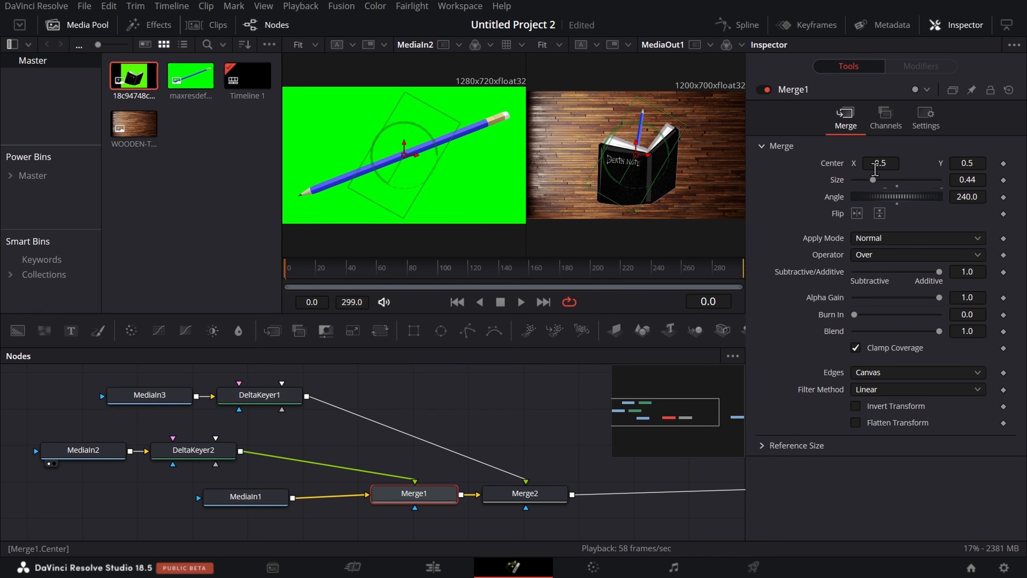
{"action": "mouse_move", "coordinate": [875, 166]}
{"action": "left_mouse_down"}
{"action": "mouse_move", "coordinate": [913, 166]}
{"action": "mouse_move", "coordinate": [831, 166]}
{"action": "left_mouse_up"}
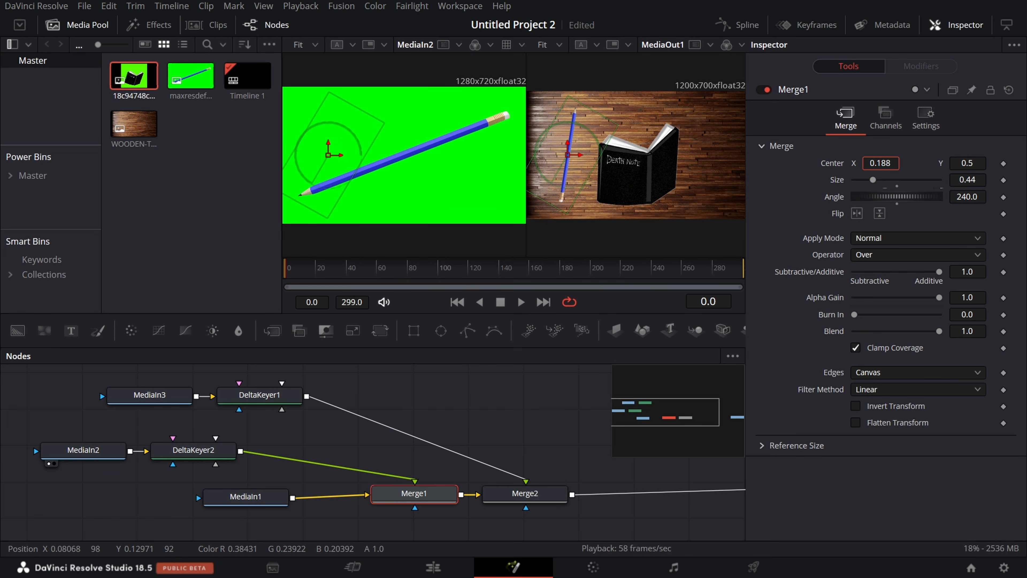
Step: Set the book's Merge2 to size 1.25 and angle 10.5, and hide the node settings
{"action": "left_click", "coordinate": [525, 493]}
{"action": "mouse_move", "coordinate": [898, 197]}
{"action": "left_mouse_down"}
{"action": "mouse_move", "coordinate": [925, 200]}
{"action": "mouse_move", "coordinate": [909, 200]}
{"action": "mouse_move", "coordinate": [903, 179]}
{"action": "left_mouse_up"}
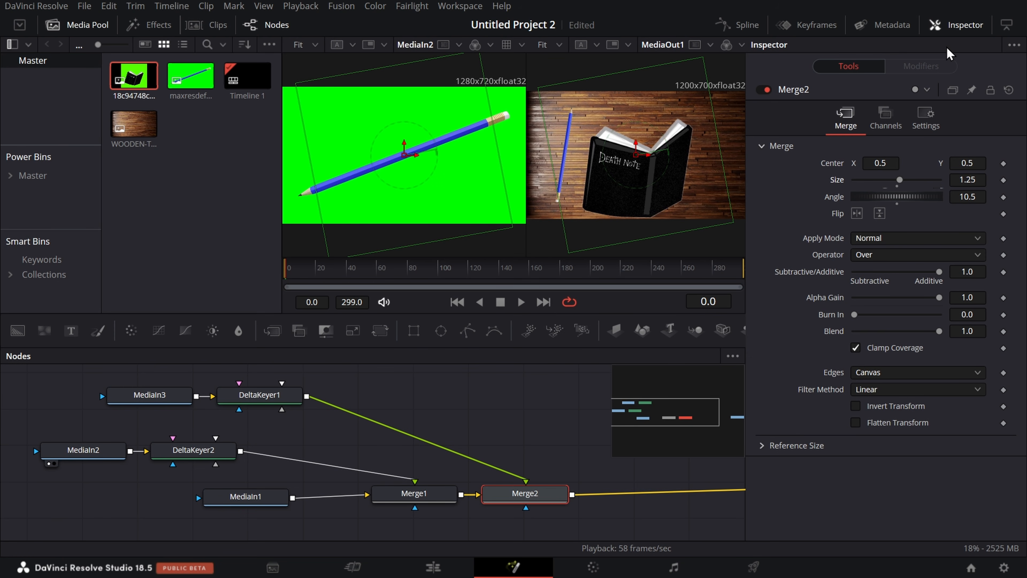
{"action": "left_click", "coordinate": [962, 22]}
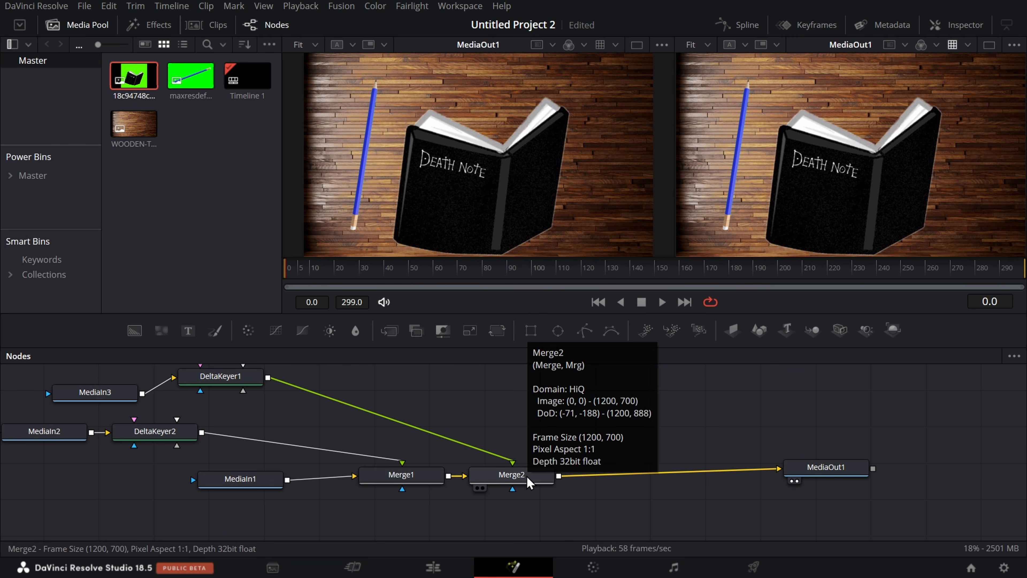
Step: Realign MediaIn2 beside DeltaKeyer2 and display MediaIn1 in the first viewer
{"action": "mouse_move", "coordinate": [60, 428]}
{"action": "left_mouse_down"}
{"action": "mouse_move", "coordinate": [77, 437]}
{"action": "mouse_move", "coordinate": [65, 444]}
{"action": "left_mouse_up"}
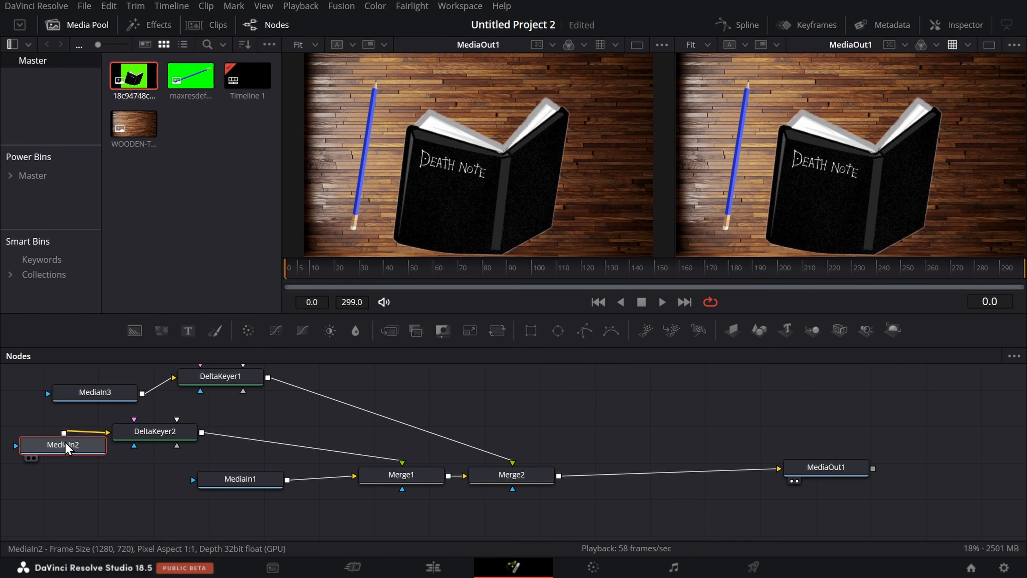
{"action": "left_click", "coordinate": [28, 458]}
{"action": "left_click", "coordinate": [27, 458]}
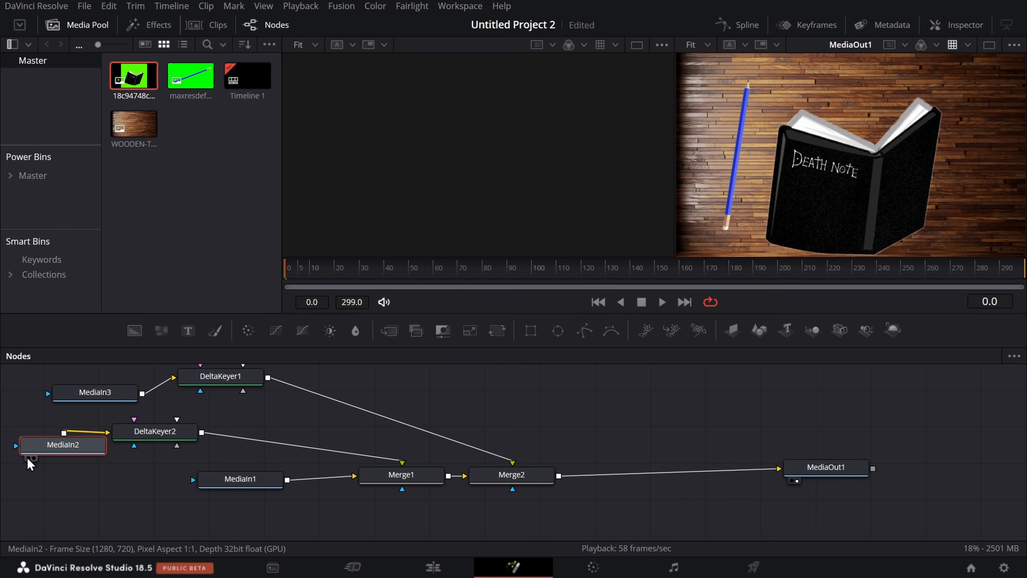
{"action": "left_click_drag", "start_coordinate": [73, 444], "coordinate": [69, 429]}
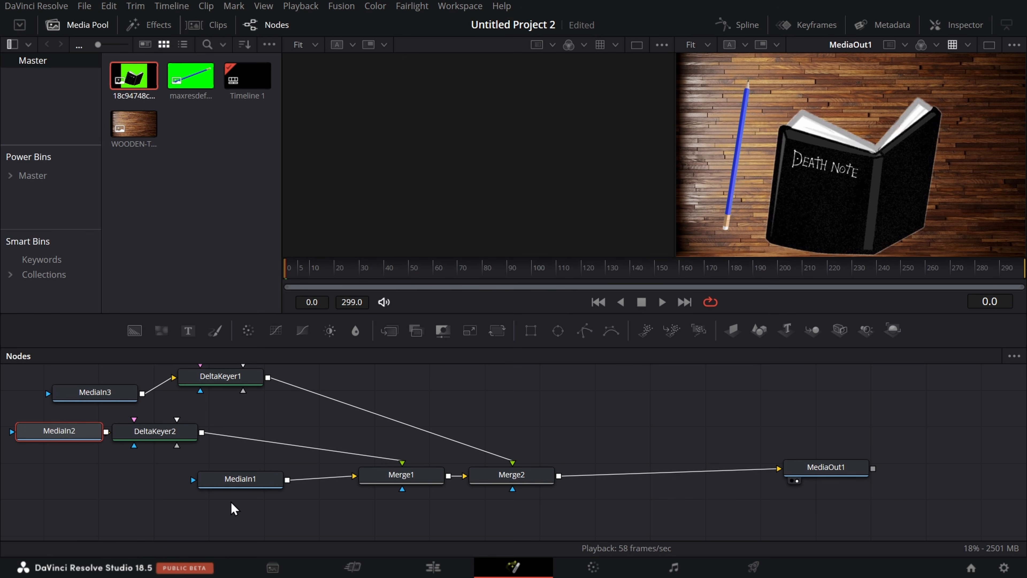
{"action": "left_click", "coordinate": [206, 493]}
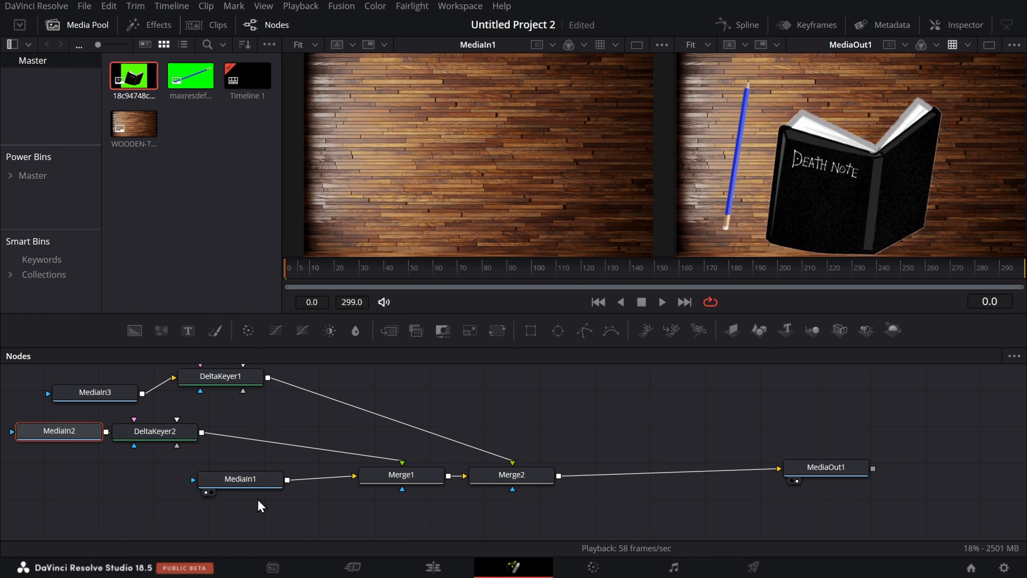
Step: Add a Rectangle mask to the wooden background node MediaIn1
{"action": "mouse_move", "coordinate": [530, 330]}
{"action": "left_mouse_down"}
{"action": "mouse_move", "coordinate": [511, 378]}
{"action": "mouse_move", "coordinate": [237, 494]}
{"action": "mouse_move", "coordinate": [389, 386]}
{"action": "mouse_move", "coordinate": [521, 326]}
{"action": "left_mouse_up"}
{"action": "left_click", "coordinate": [265, 479]}
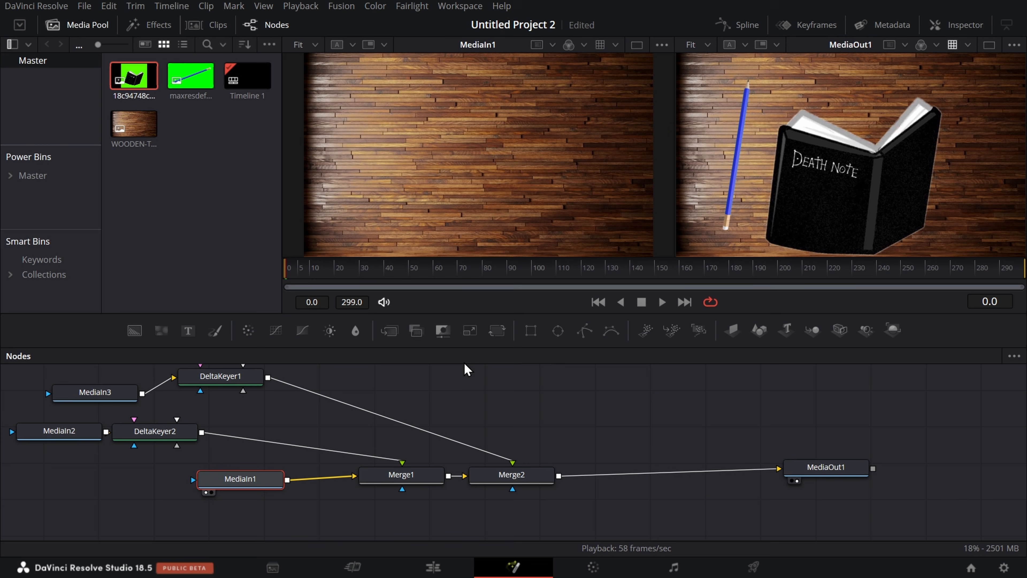
{"action": "left_click", "coordinate": [533, 332]}
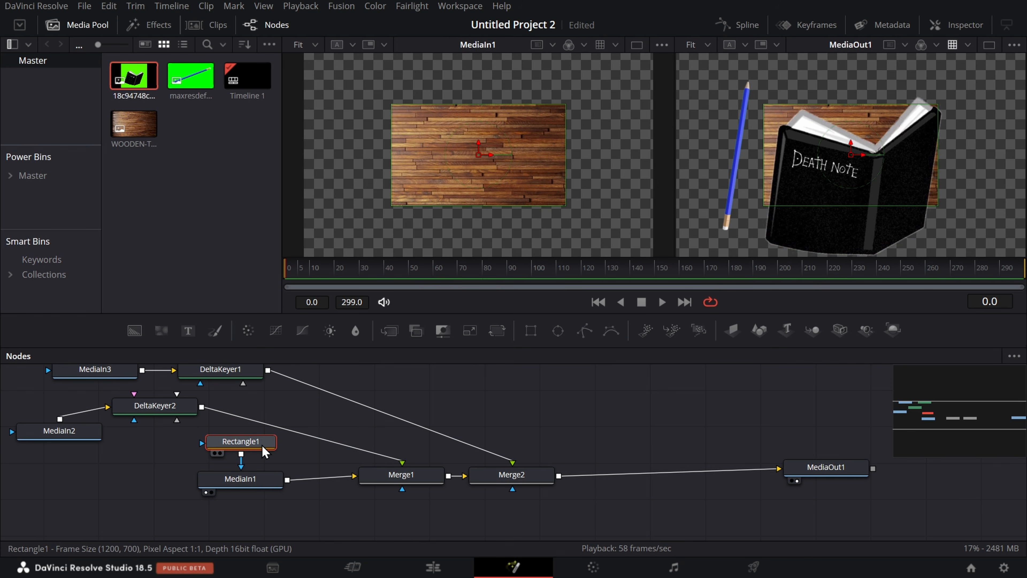
Step: Delete the Rectangle mask from MediaIn1, undo the deletion to compare, and delete the mask again
{"action": "key", "text": "Delete"}
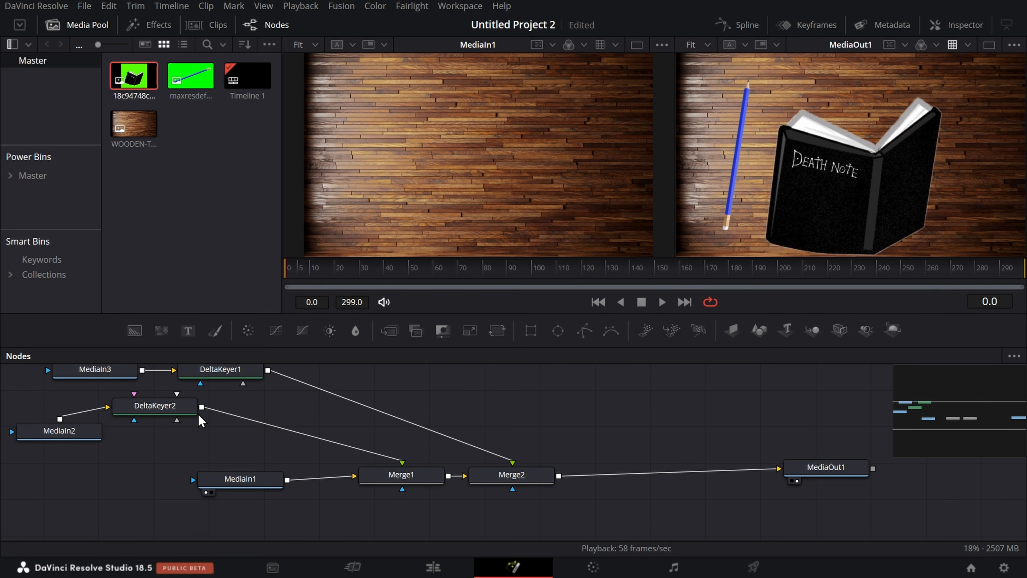
{"action": "key", "text": "ctrl+z"}
{"action": "scroll", "coordinate": [238, 475], "scroll_direction": "down", "scroll_amount": 2}
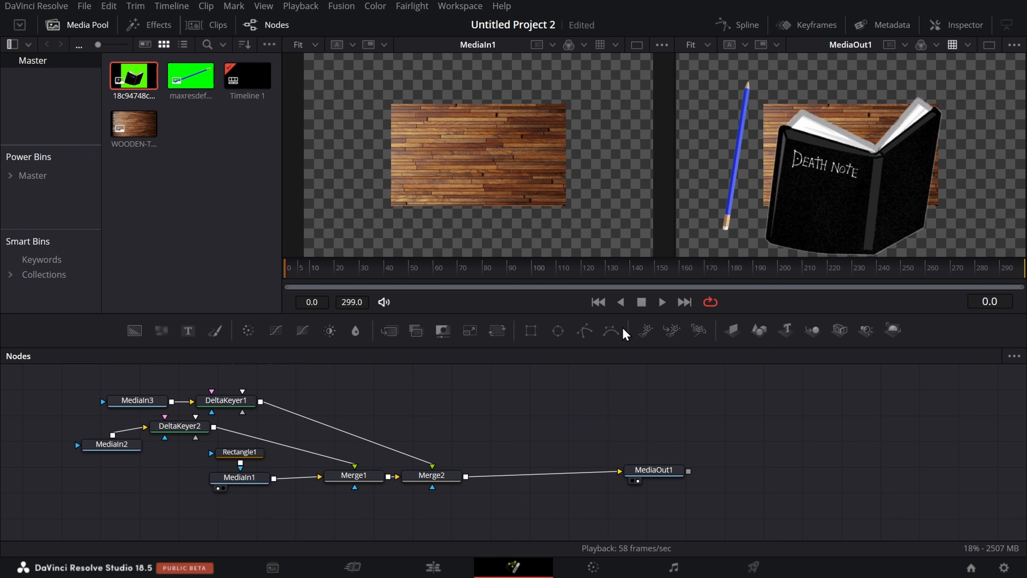
{"action": "left_click", "coordinate": [240, 453]}
{"action": "key", "text": "Delete"}
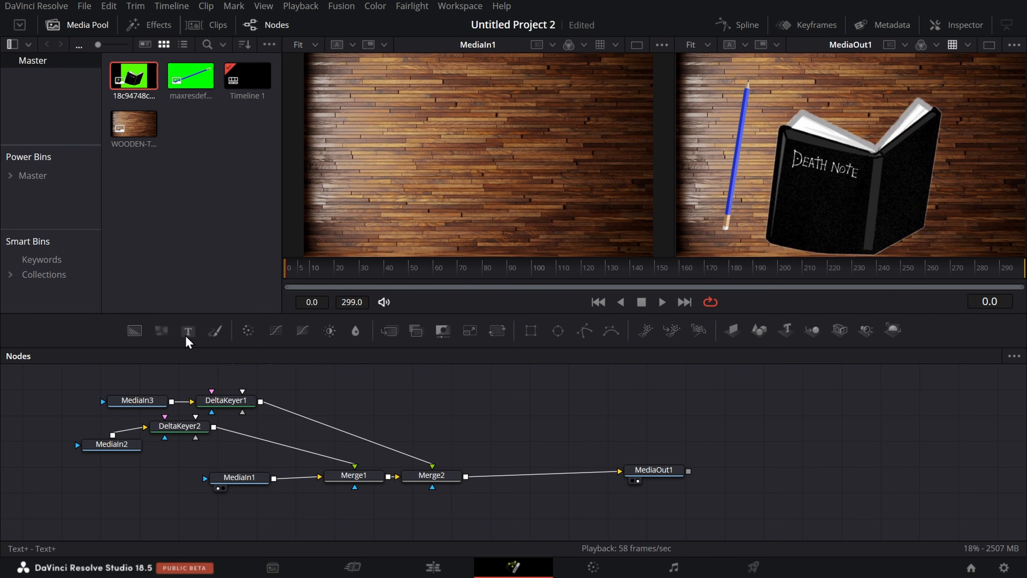
Step: Merge a Text+ node over Merge2's output, and place the new merge near MediaOut1 with the text node directly below it
{"action": "mouse_move", "coordinate": [188, 332]}
{"action": "left_mouse_down"}
{"action": "mouse_move", "coordinate": [222, 298]}
{"action": "mouse_move", "coordinate": [217, 280]}
{"action": "mouse_move", "coordinate": [197, 341]}
{"action": "left_mouse_up"}
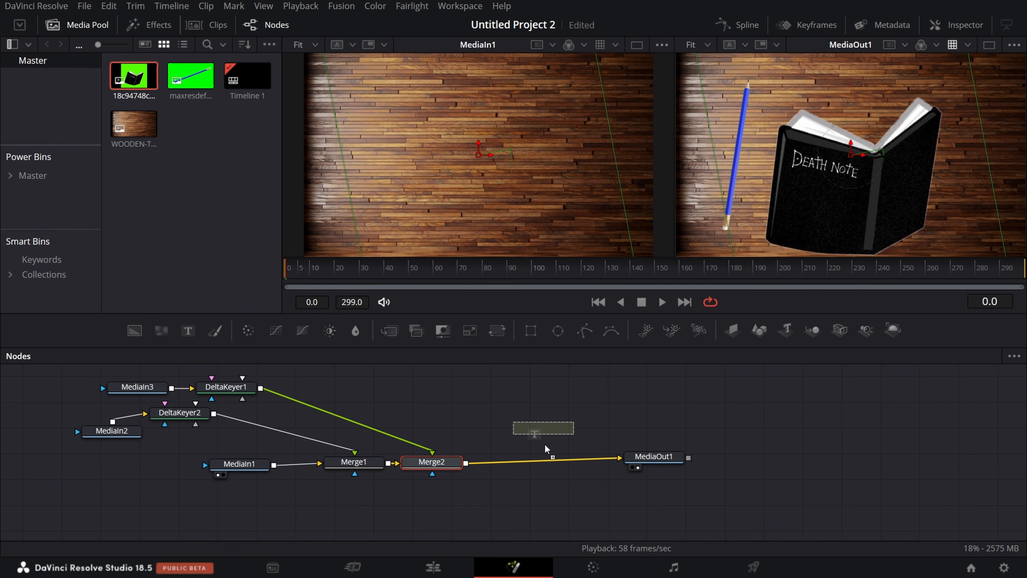
{"action": "left_click_drag", "start_coordinate": [544, 444], "coordinate": [543, 456]}
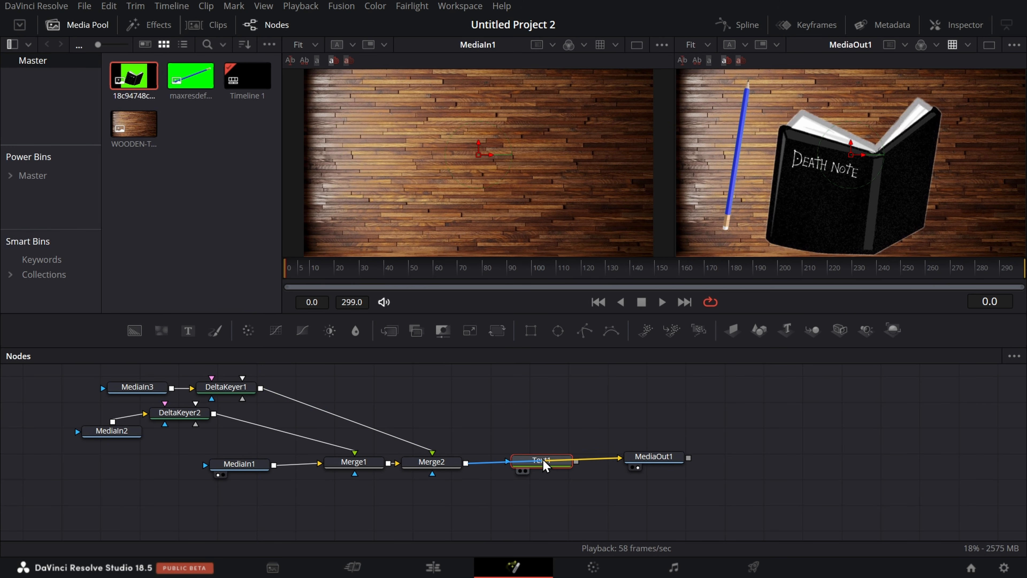
{"action": "left_click_drag", "start_coordinate": [661, 460], "coordinate": [950, 416]}
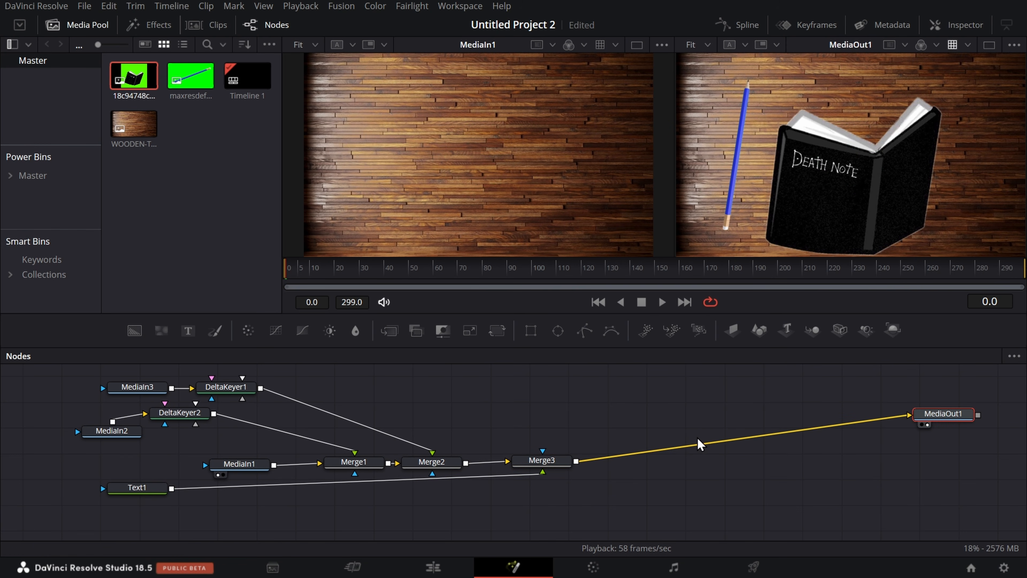
{"action": "left_click_drag", "start_coordinate": [546, 468], "coordinate": [737, 411]}
{"action": "left_click", "coordinate": [137, 487]}
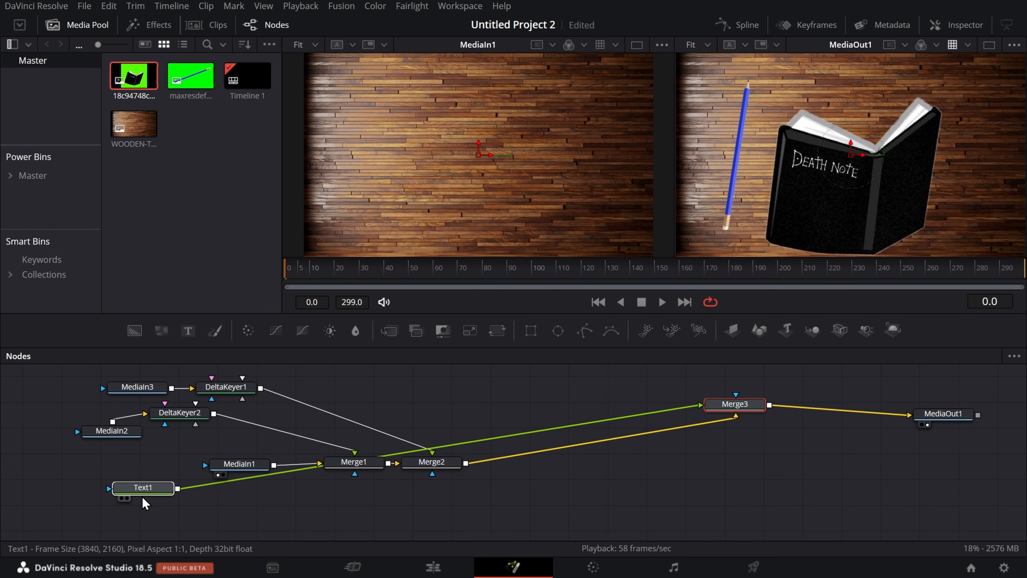
{"action": "left_click_drag", "start_coordinate": [407, 550], "coordinate": [742, 437]}
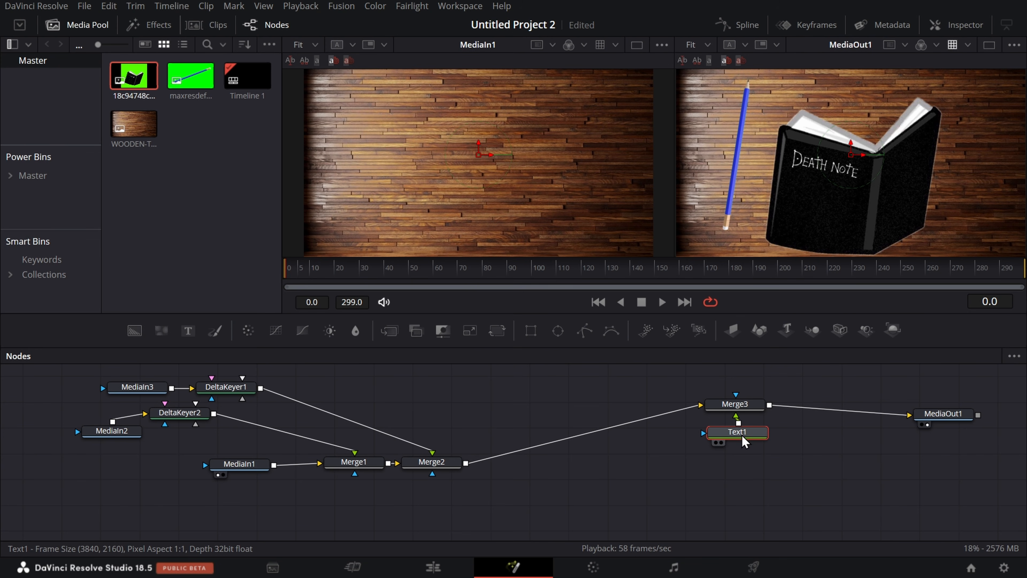
Step: Select the Text1 node, show its settings, and enter "thank you" as its text
{"action": "right_click", "coordinate": [741, 436]}
{"action": "left_click", "coordinate": [760, 459]}
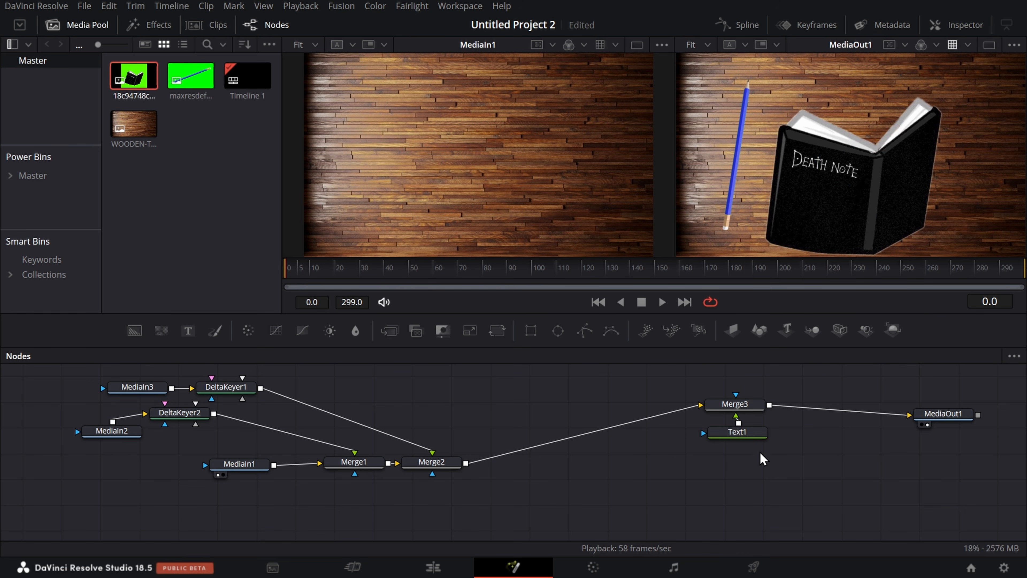
{"action": "left_click", "coordinate": [744, 436]}
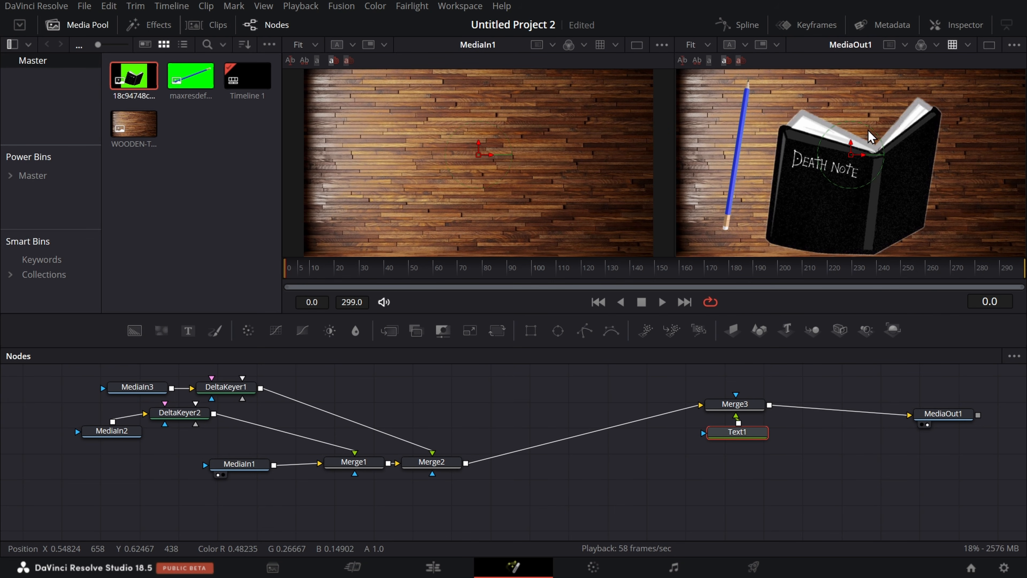
{"action": "left_click", "coordinate": [974, 28]}
{"action": "left_click", "coordinate": [892, 223]}
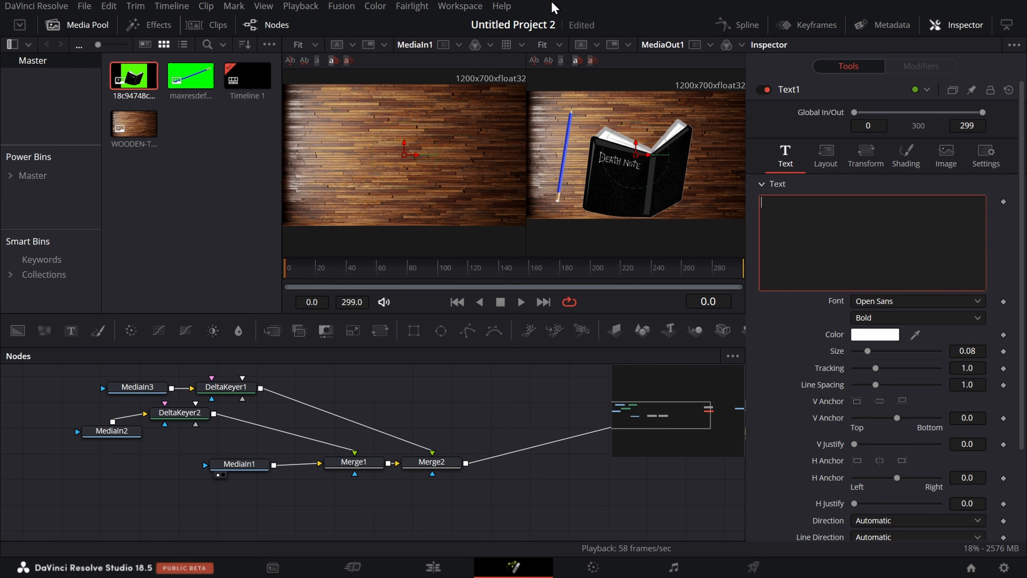
{"action": "type", "text": "thank you"}
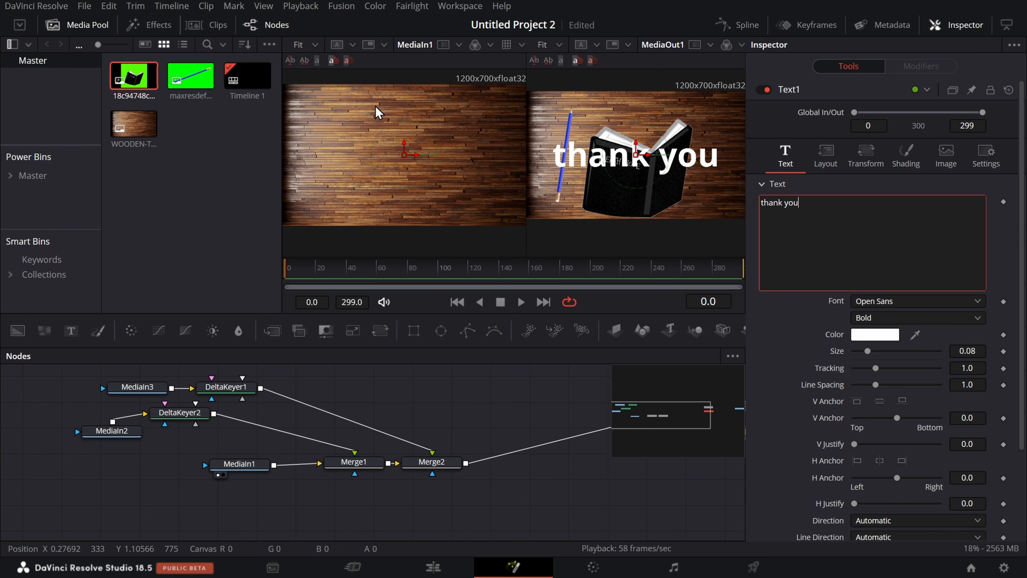
Step: Set the color of the "thank you" text to the basic yellow and hide the node's settings
{"action": "left_click", "coordinate": [891, 335]}
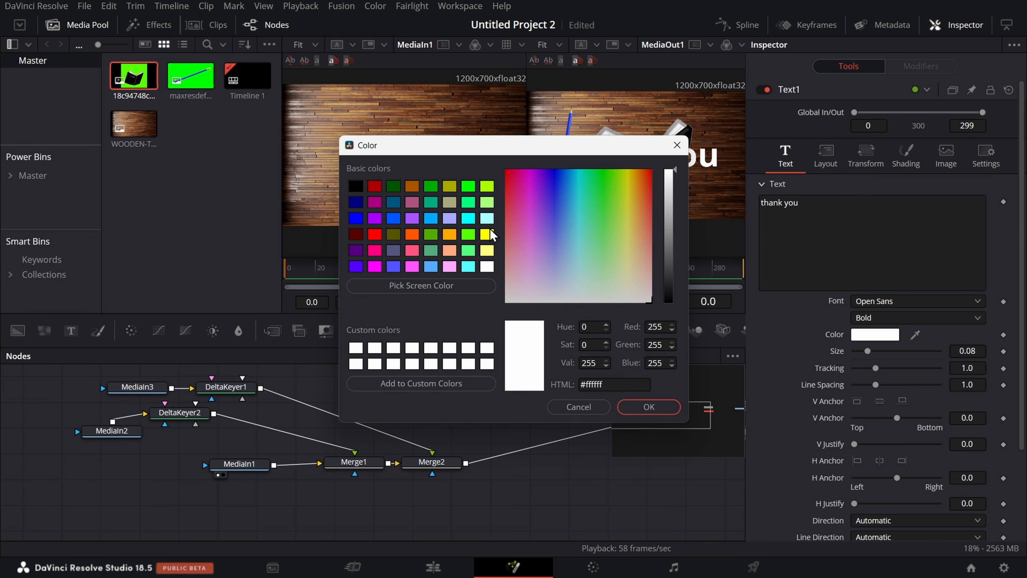
{"action": "left_click", "coordinate": [487, 235]}
{"action": "left_click", "coordinate": [653, 407]}
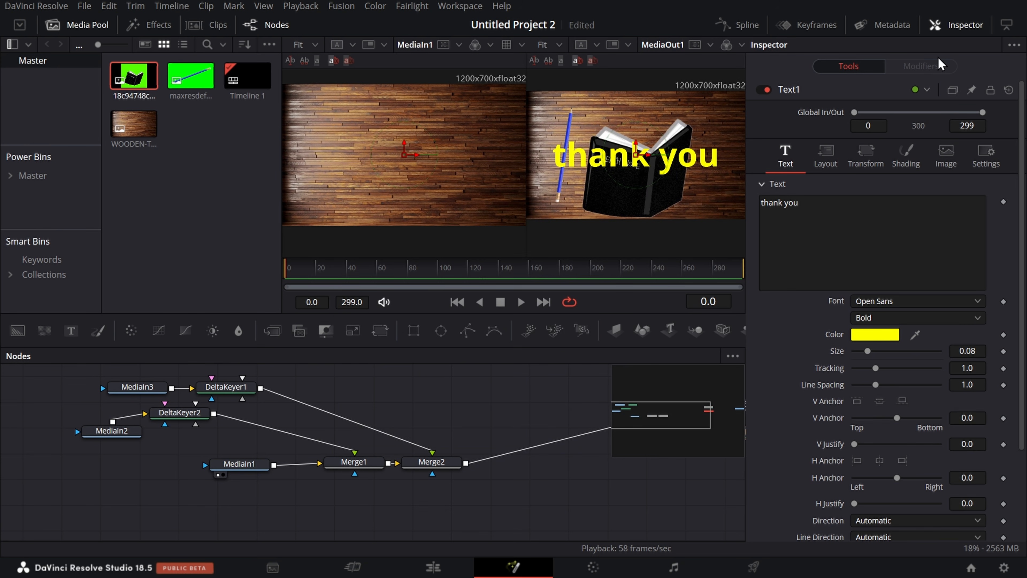
{"action": "left_click", "coordinate": [958, 24]}
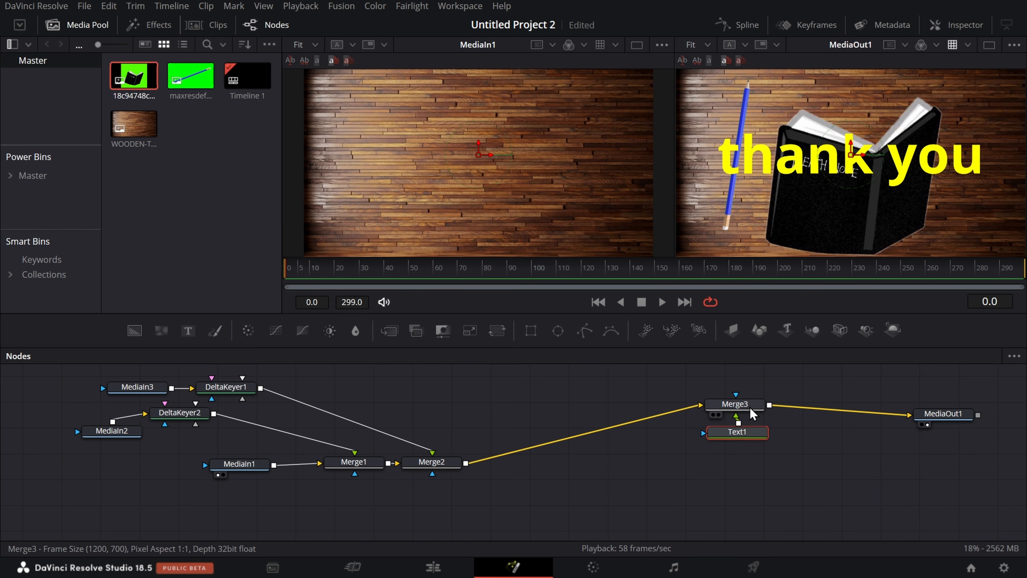
Step: Move Merge3 away from MediaOut1 with Text1 below and beside it, and choose the Drop Shadow tool for Text1
{"action": "left_click_drag", "start_coordinate": [749, 407], "coordinate": [660, 434]}
{"action": "left_click_drag", "start_coordinate": [752, 435], "coordinate": [733, 460]}
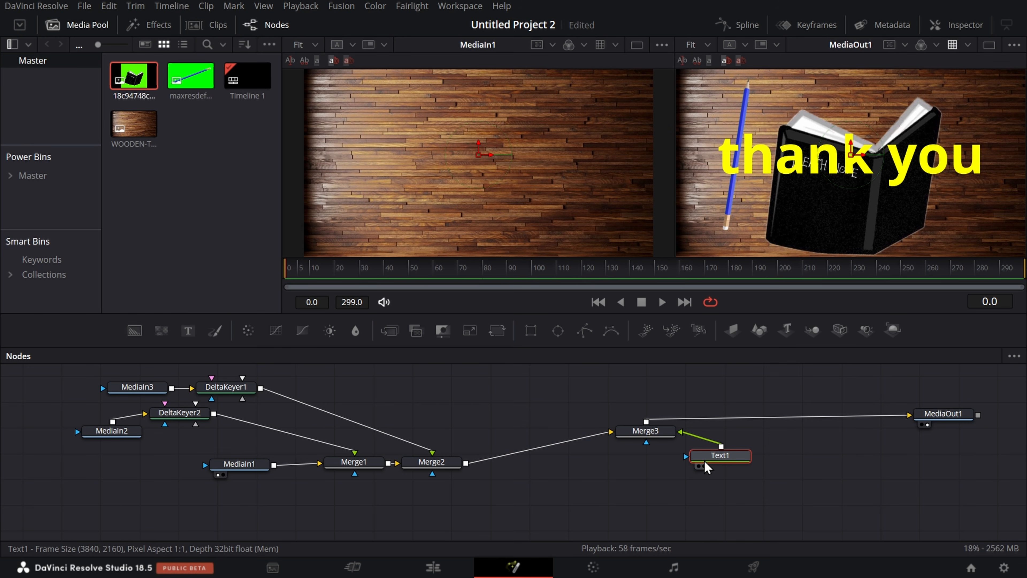
{"action": "key", "text": "shift+space"}
{"action": "type", "text": "drop shadow"}
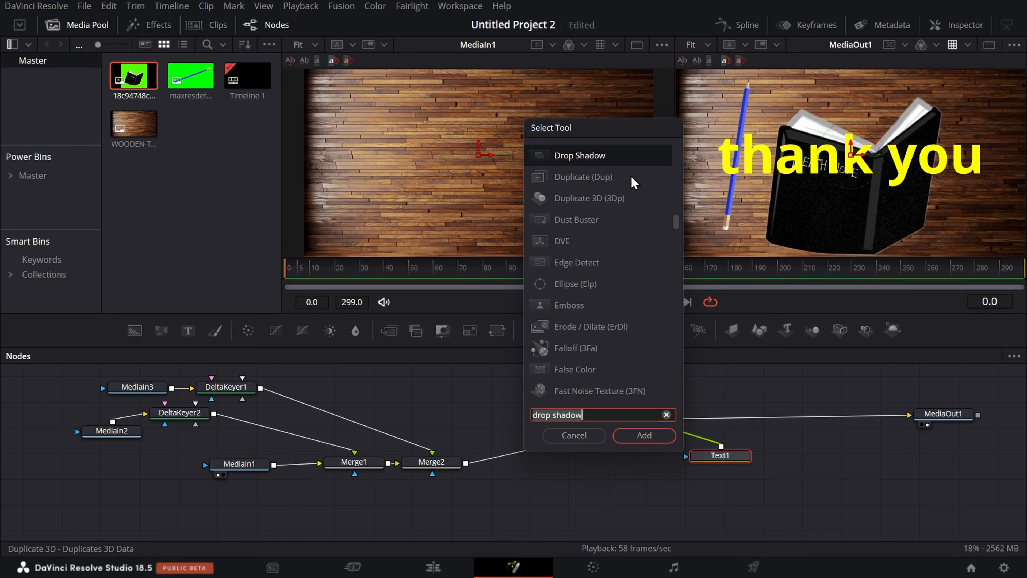
{"action": "left_click", "coordinate": [628, 157]}
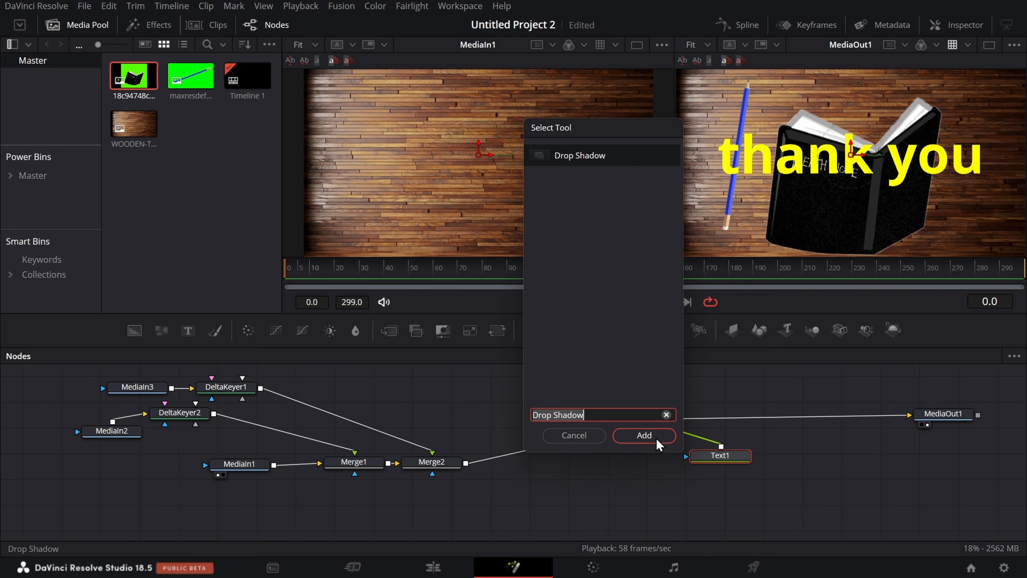
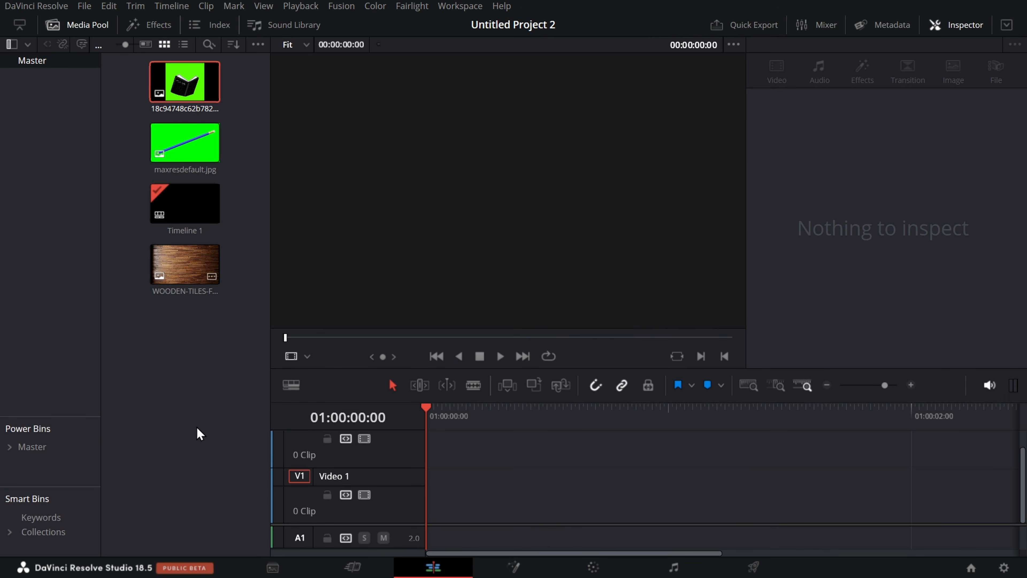
Step: Place the wooden background on Video 1, the book image on Video 2 and maxresdefault.jpg on Video 3, and enlarge the timeline area
{"action": "left_click_drag", "start_coordinate": [185, 264], "coordinate": [439, 513]}
{"action": "left_click_drag", "start_coordinate": [181, 109], "coordinate": [426, 435]}
{"action": "mouse_move", "coordinate": [184, 143]}
{"action": "left_mouse_down"}
{"action": "mouse_move", "coordinate": [285, 207]}
{"action": "mouse_move", "coordinate": [444, 424]}
{"action": "mouse_move", "coordinate": [450, 441]}
{"action": "mouse_move", "coordinate": [421, 443]}
{"action": "mouse_move", "coordinate": [438, 455]}
{"action": "mouse_move", "coordinate": [427, 452]}
{"action": "left_mouse_up"}
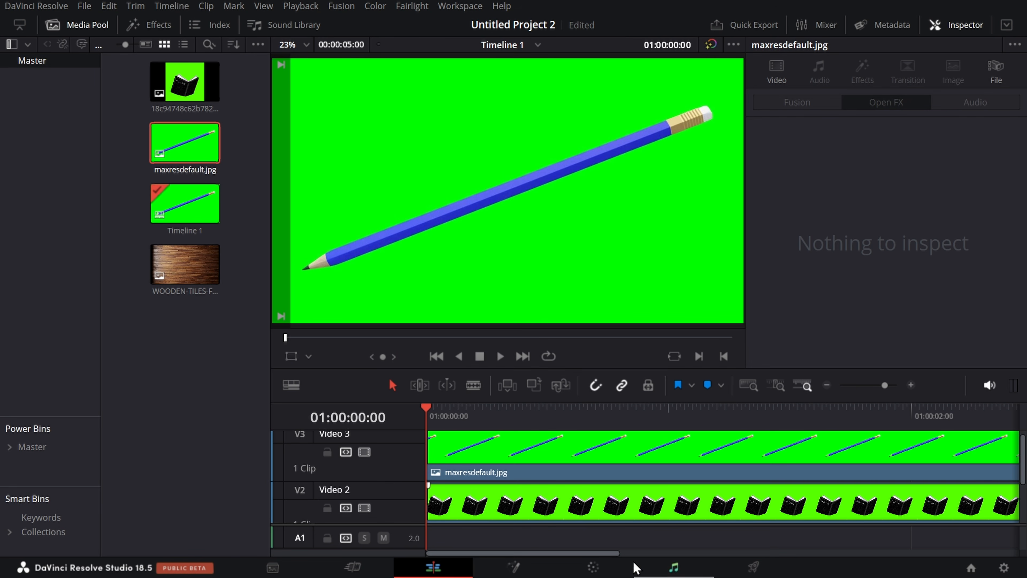
{"action": "scroll", "coordinate": [624, 475], "scroll_direction": "down", "scroll_amount": 3}
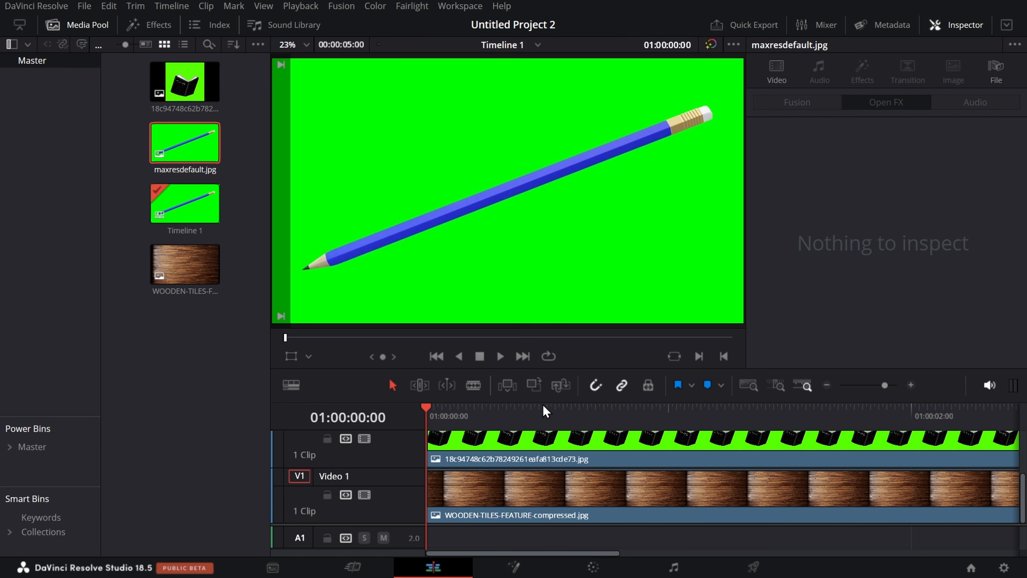
{"action": "left_click_drag", "start_coordinate": [547, 402], "coordinate": [492, 128]}
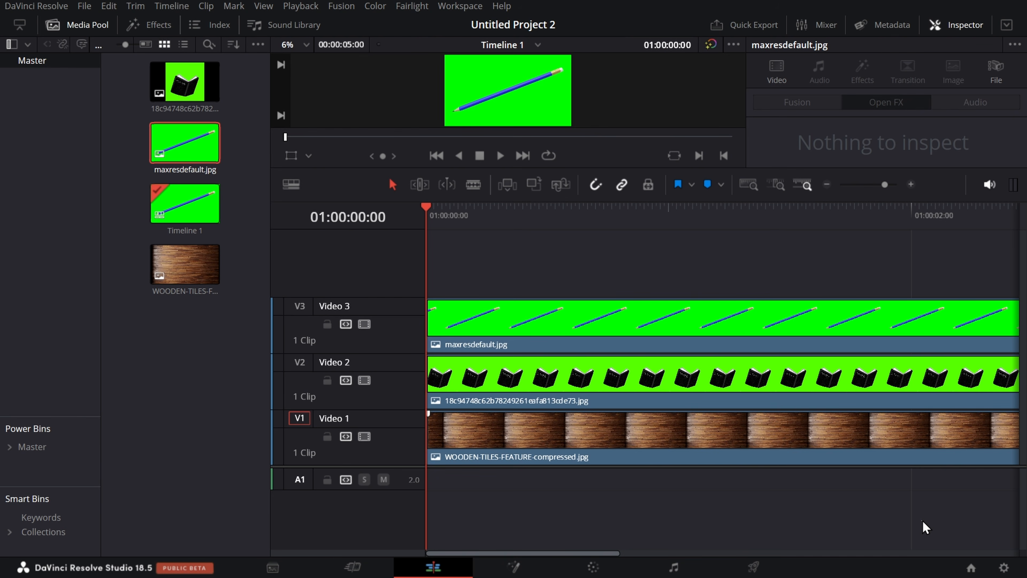
Step: Combine all three timeline clips into a new Fusion clip and open it on the Fusion page
{"action": "left_click_drag", "start_coordinate": [923, 522], "coordinate": [608, 251]}
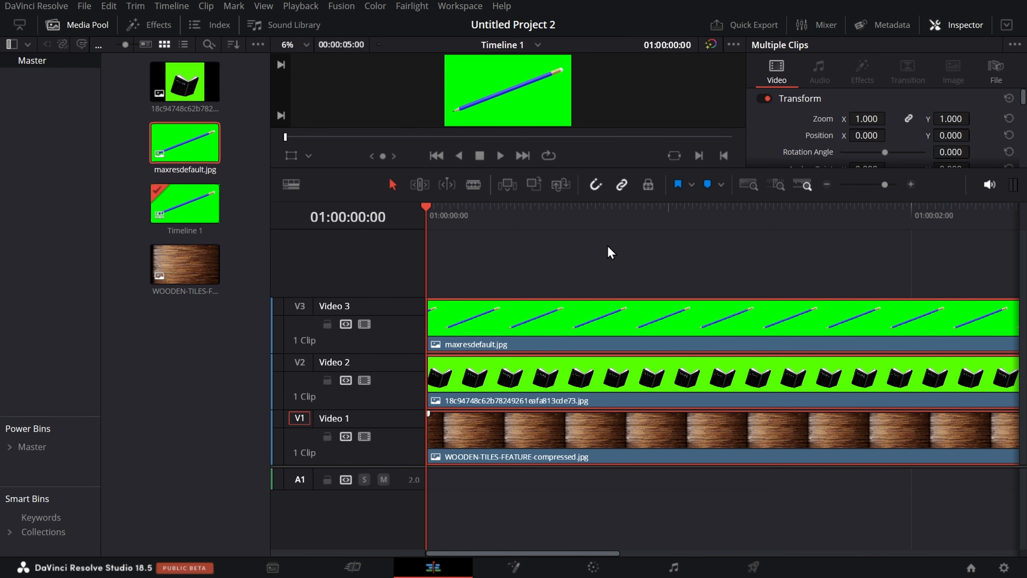
{"action": "right_click", "coordinate": [690, 315]}
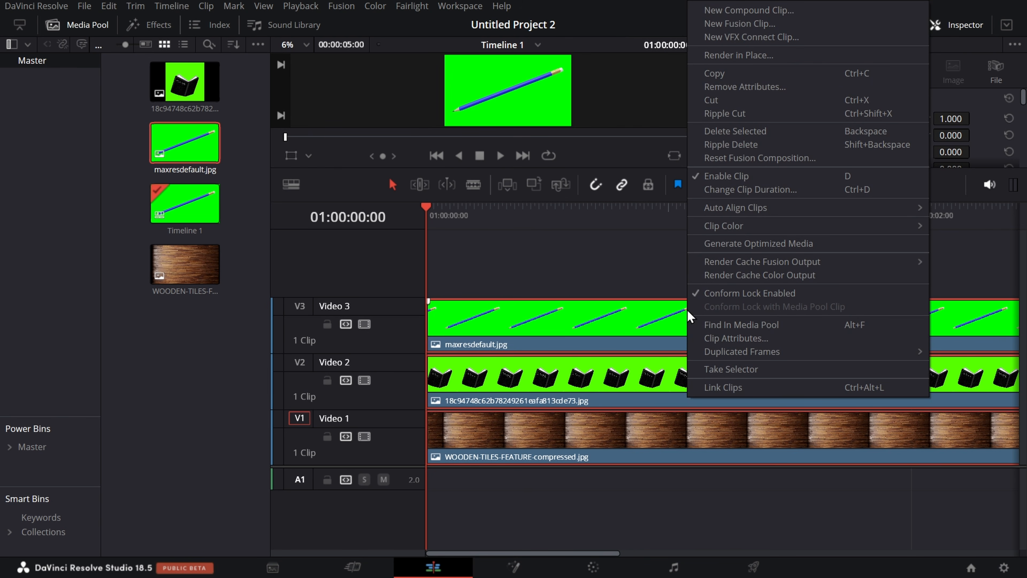
{"action": "left_click", "coordinate": [814, 25]}
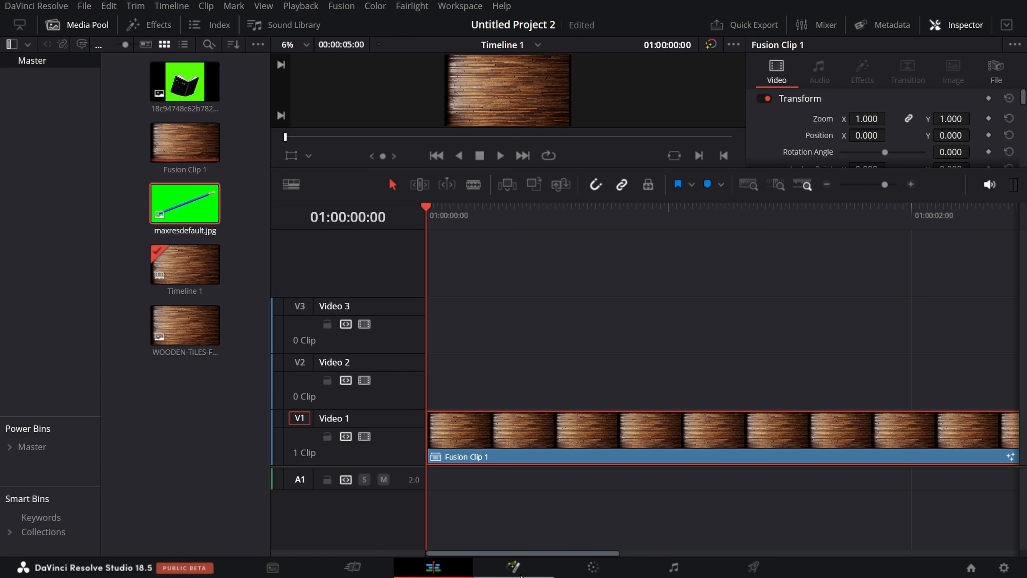
{"action": "left_click", "coordinate": [514, 567]}
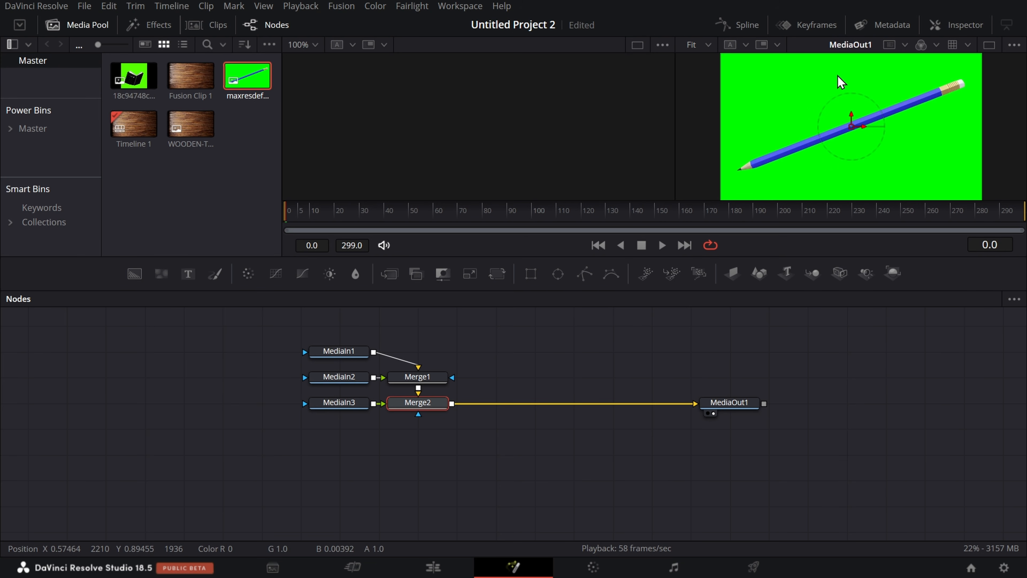
Step: Examine the Fusion clip's node graph and compare it with the single clip on the Edit page timeline
{"action": "scroll", "coordinate": [499, 374], "scroll_direction": "up", "scroll_amount": 3}
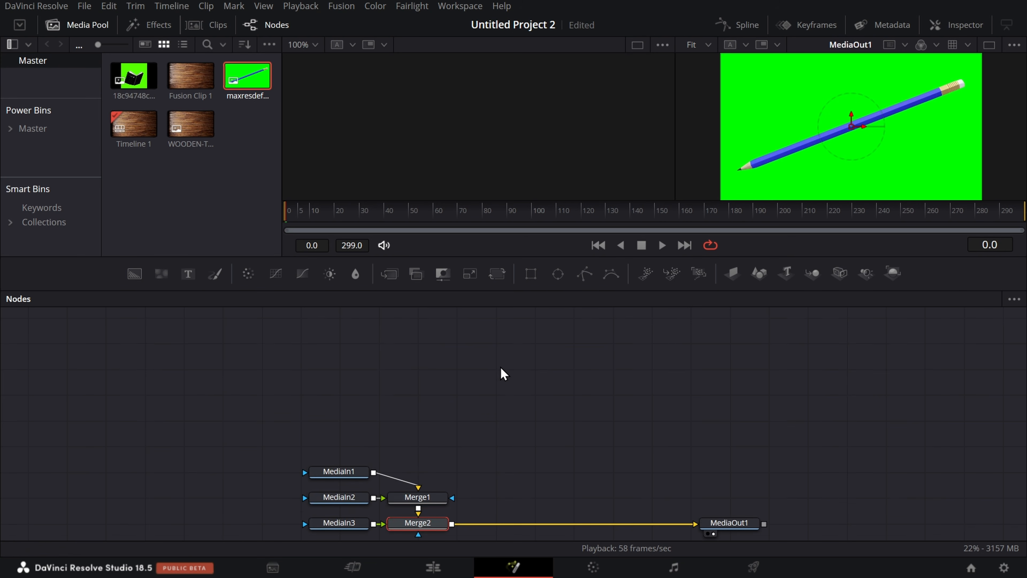
{"action": "scroll", "coordinate": [504, 396], "scroll_direction": "down", "scroll_amount": 1}
{"action": "left_click_drag", "start_coordinate": [504, 398], "coordinate": [518, 306]}
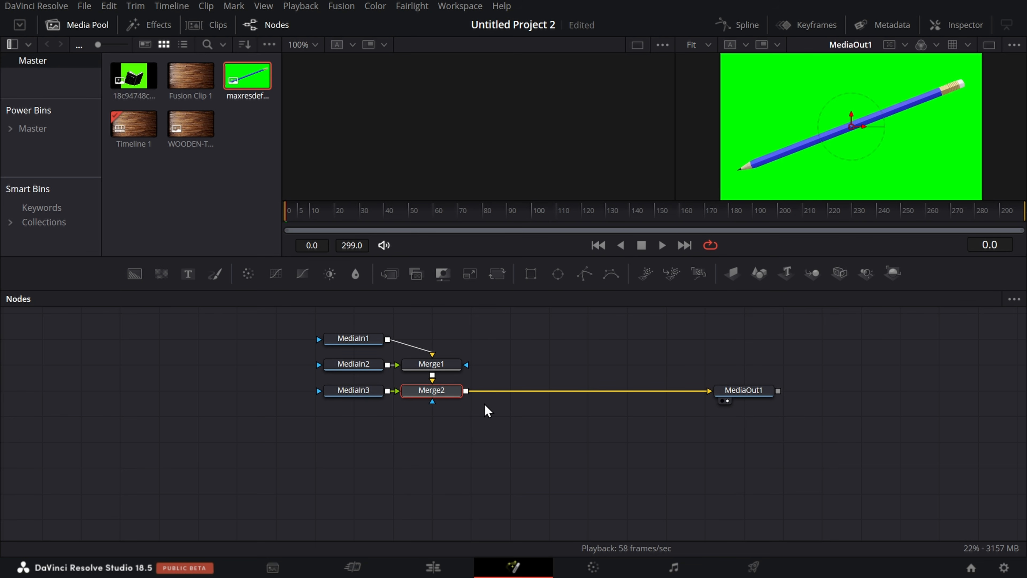
{"action": "left_click", "coordinate": [432, 567]}
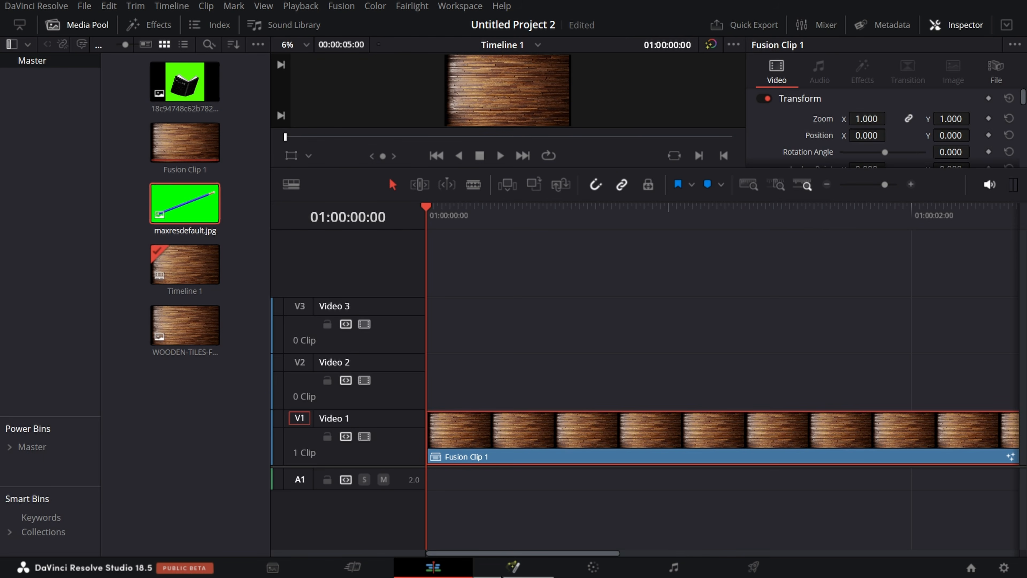
{"action": "left_click", "coordinate": [512, 566]}
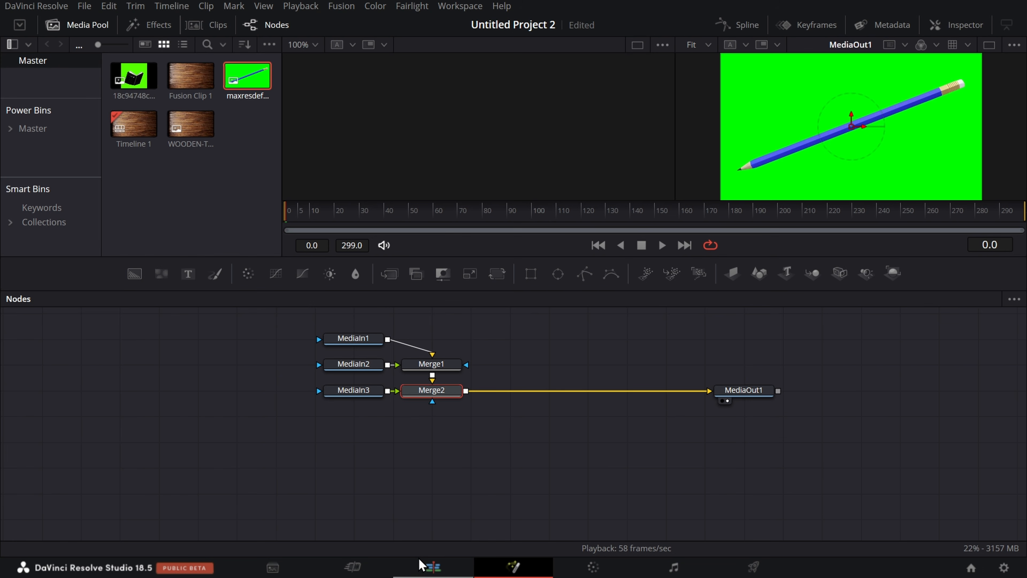
{"action": "left_click", "coordinate": [433, 567]}
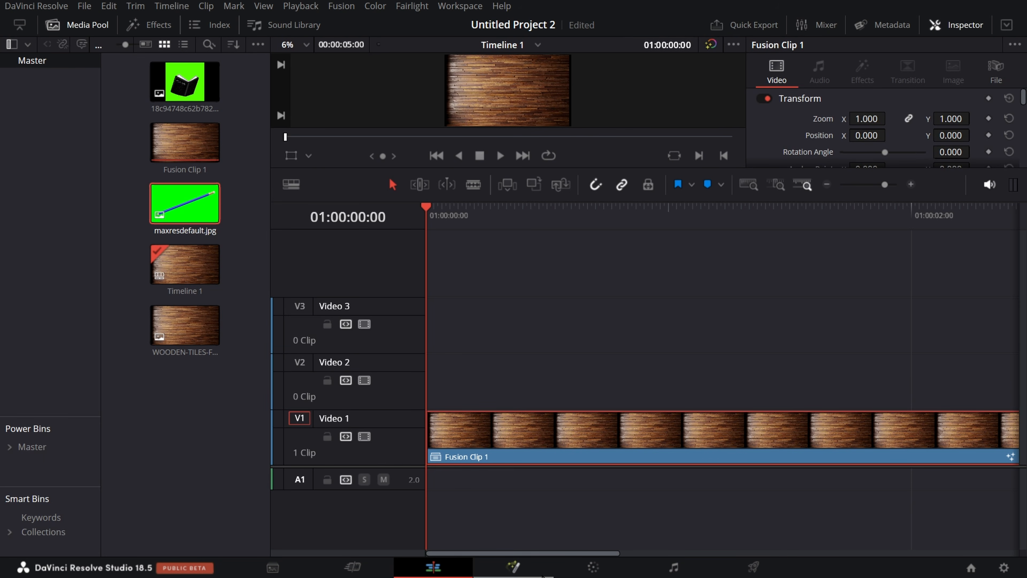
{"action": "left_click", "coordinate": [513, 567]}
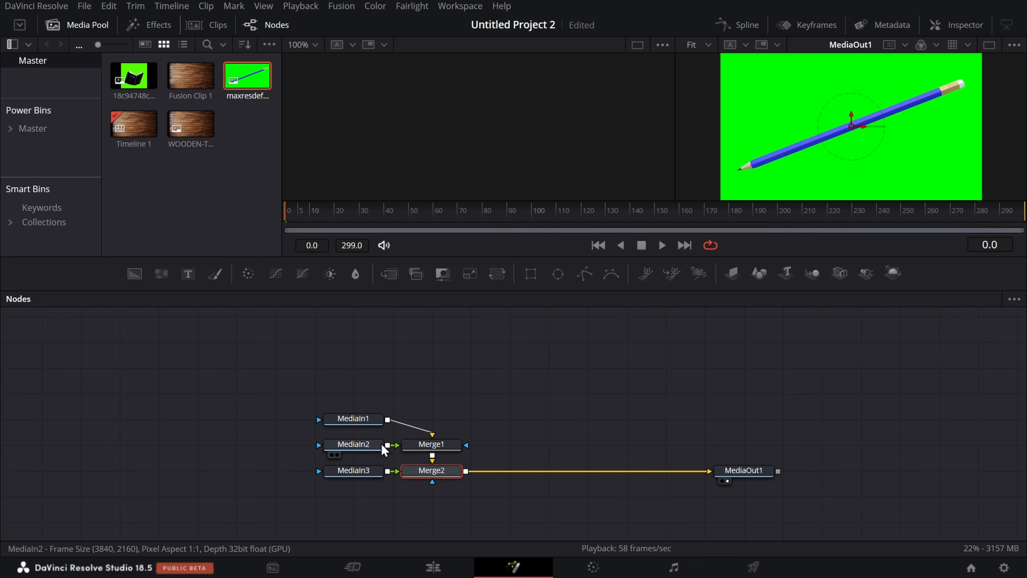
Step: Spread the three MediaIn nodes and both Merge nodes apart across the node graph
{"action": "mouse_move", "coordinate": [369, 434]}
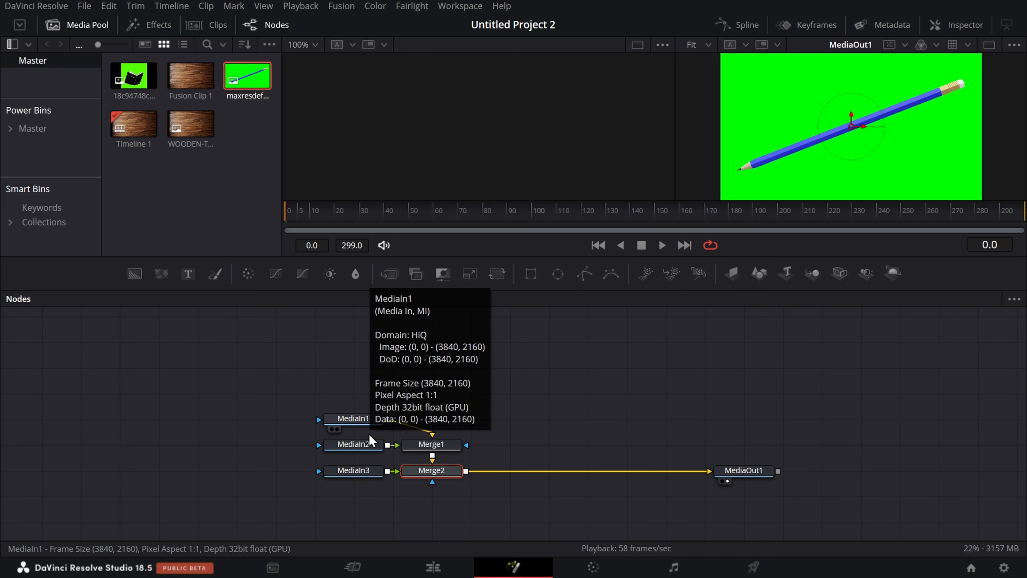
{"action": "left_click_drag", "start_coordinate": [363, 422], "coordinate": [163, 383]}
{"action": "left_click_drag", "start_coordinate": [347, 471], "coordinate": [268, 540]}
{"action": "left_click_drag", "start_coordinate": [350, 444], "coordinate": [165, 459]}
{"action": "left_click_drag", "start_coordinate": [431, 444], "coordinate": [626, 355]}
{"action": "left_click_drag", "start_coordinate": [449, 473], "coordinate": [612, 509]}
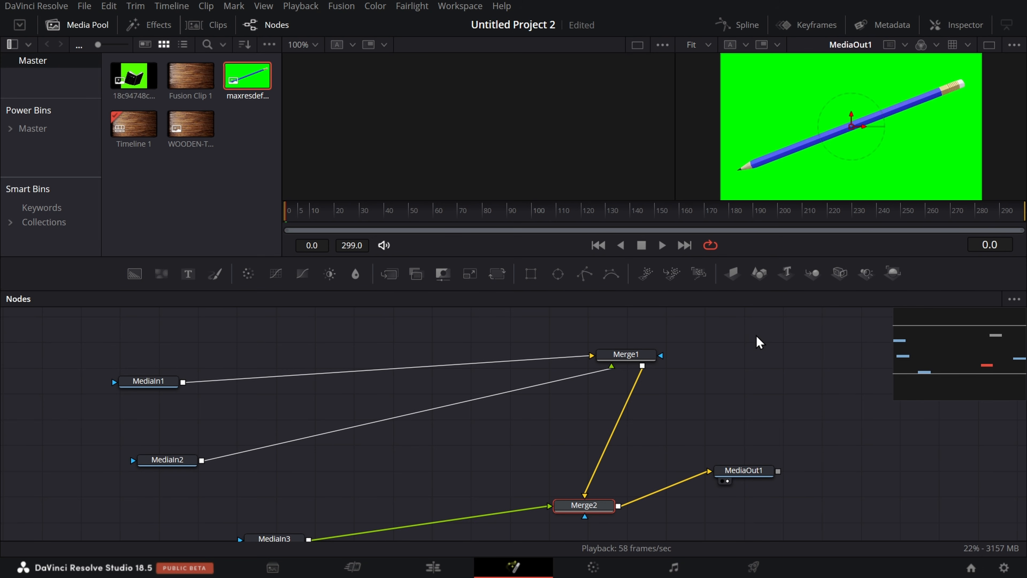
Step: Set the node graph to arrange tools to the grid
{"action": "right_click", "coordinate": [756, 343]}
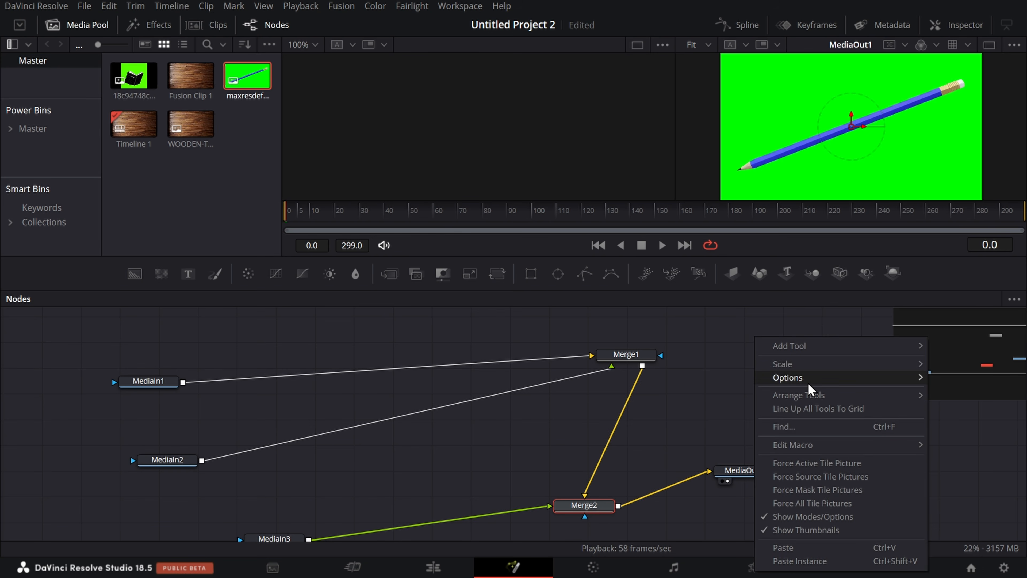
{"action": "mouse_move", "coordinate": [813, 394]}
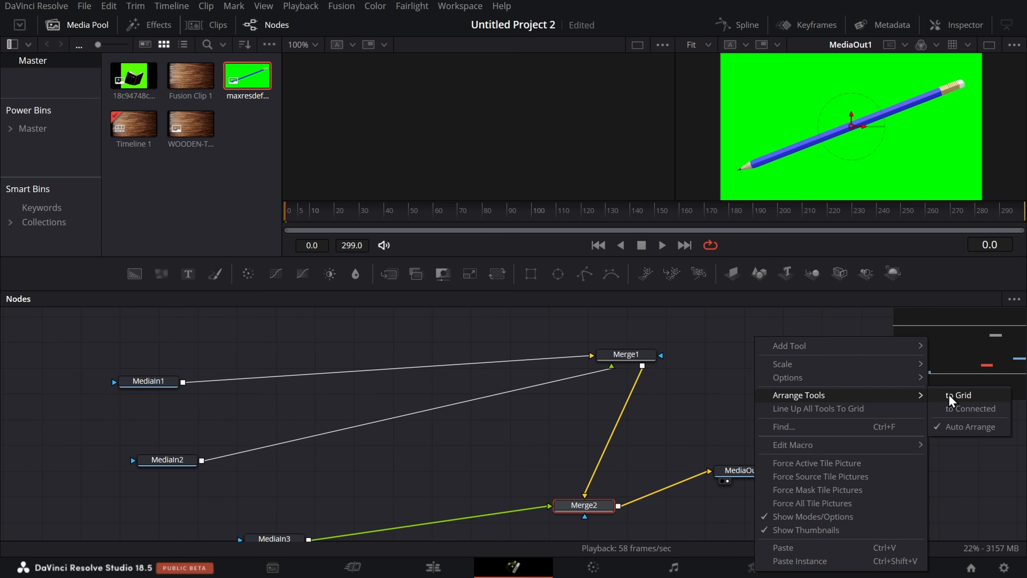
{"action": "left_click", "coordinate": [957, 396]}
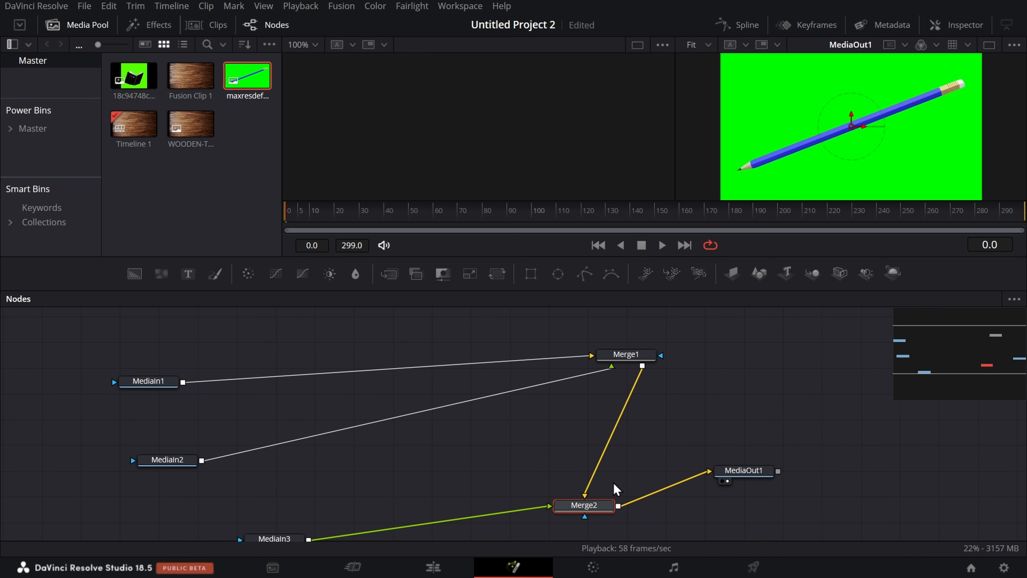
Step: Align Merge2 level with MediaOut1, with Merge1 directly above it and MediaIn3 in the same row as Merge2
{"action": "left_click_drag", "start_coordinate": [578, 498], "coordinate": [551, 467]}
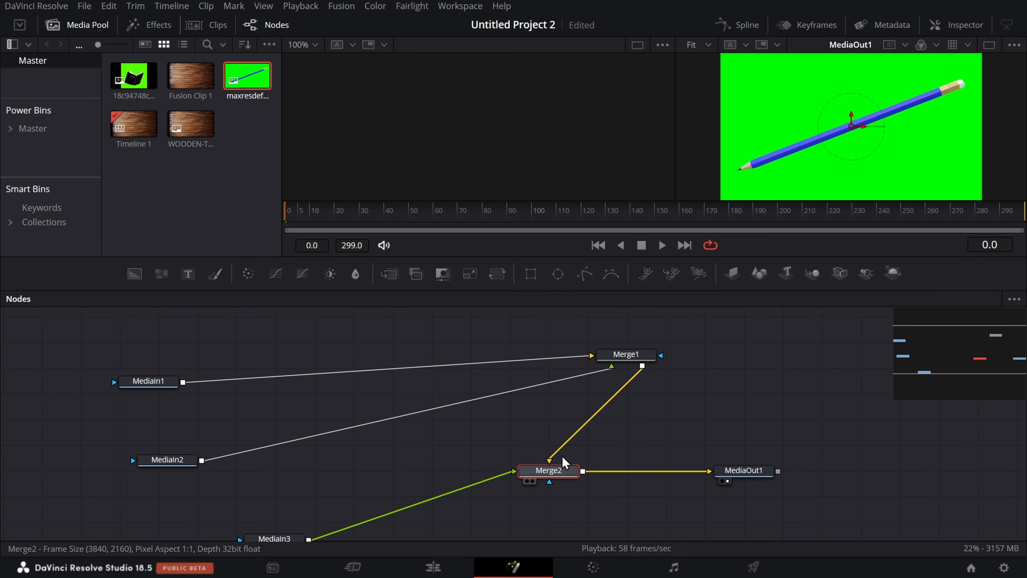
{"action": "left_click_drag", "start_coordinate": [642, 363], "coordinate": [568, 430]}
{"action": "left_click_drag", "start_coordinate": [283, 534], "coordinate": [370, 439]}
{"action": "scroll", "coordinate": [341, 458], "scroll_direction": "down", "scroll_amount": 1}
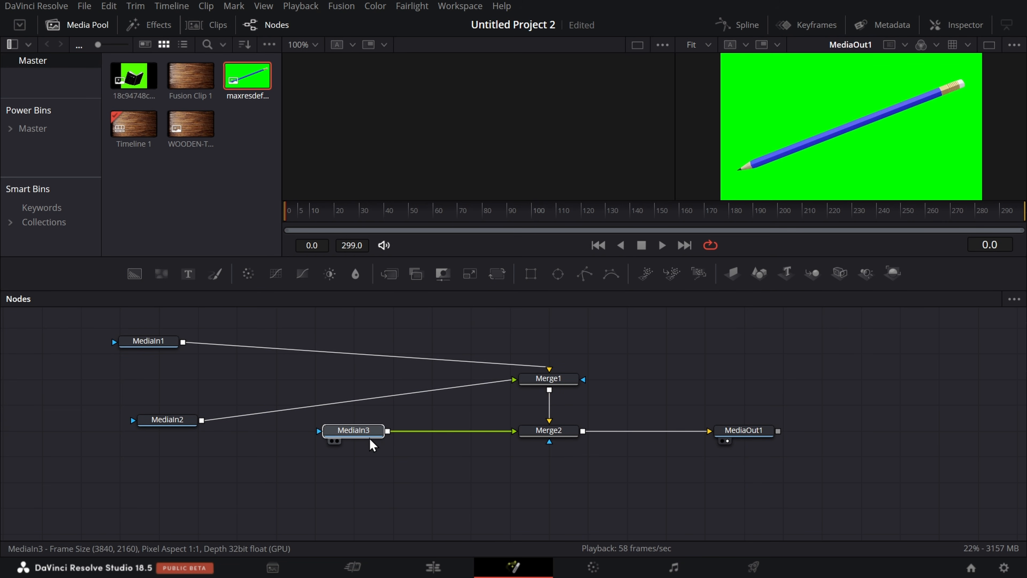
Step: Stack MediaIn2 and MediaIn1 directly above MediaIn3, and move Merge1 level with MediaIn2
{"action": "left_click_drag", "start_coordinate": [167, 419], "coordinate": [353, 403]}
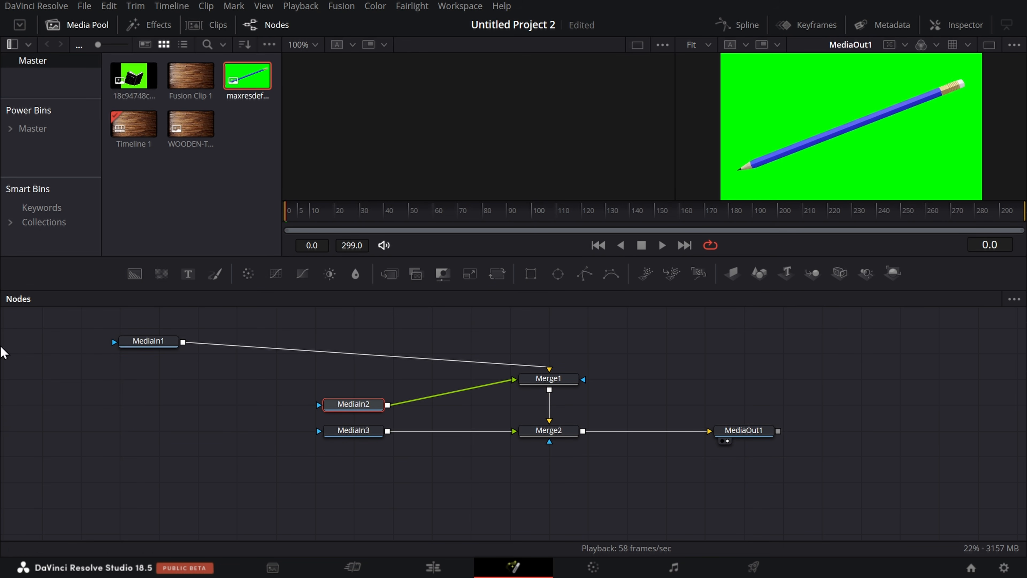
{"action": "left_click_drag", "start_coordinate": [145, 350], "coordinate": [350, 387]}
{"action": "left_click", "coordinate": [355, 383]}
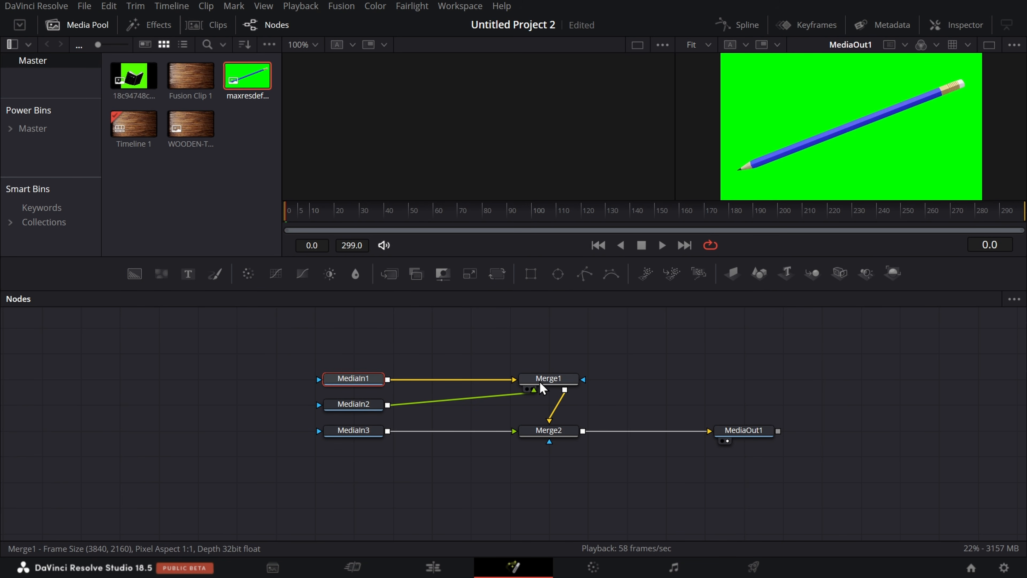
{"action": "left_click_drag", "start_coordinate": [542, 380], "coordinate": [542, 405]}
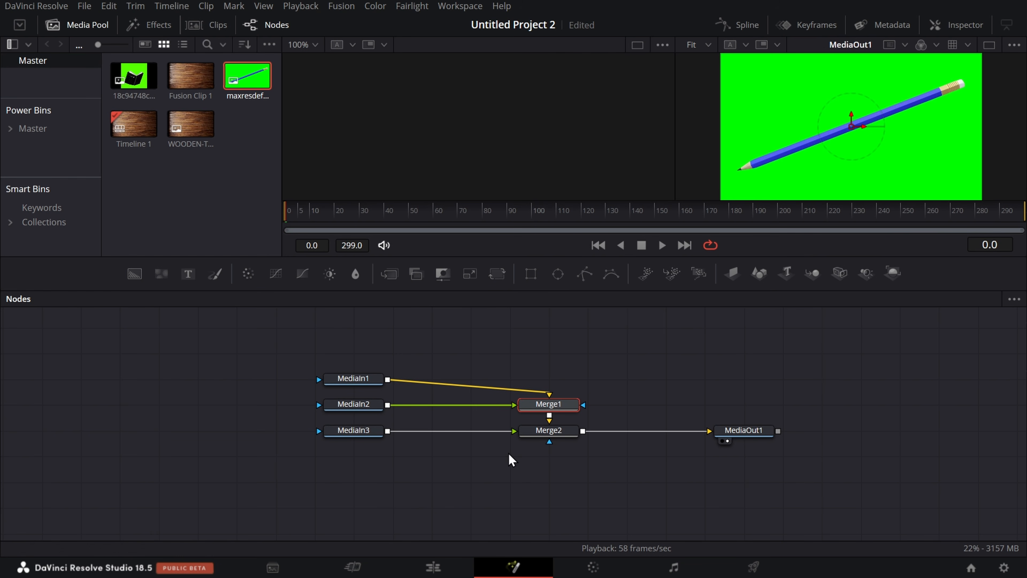
{"action": "left_click", "coordinate": [700, 375]}
Step: Examine how the nodes go out of sight when the node graph is panned and zoomed far from them
{"action": "scroll", "coordinate": [563, 383], "scroll_direction": "down", "scroll_amount": 8}
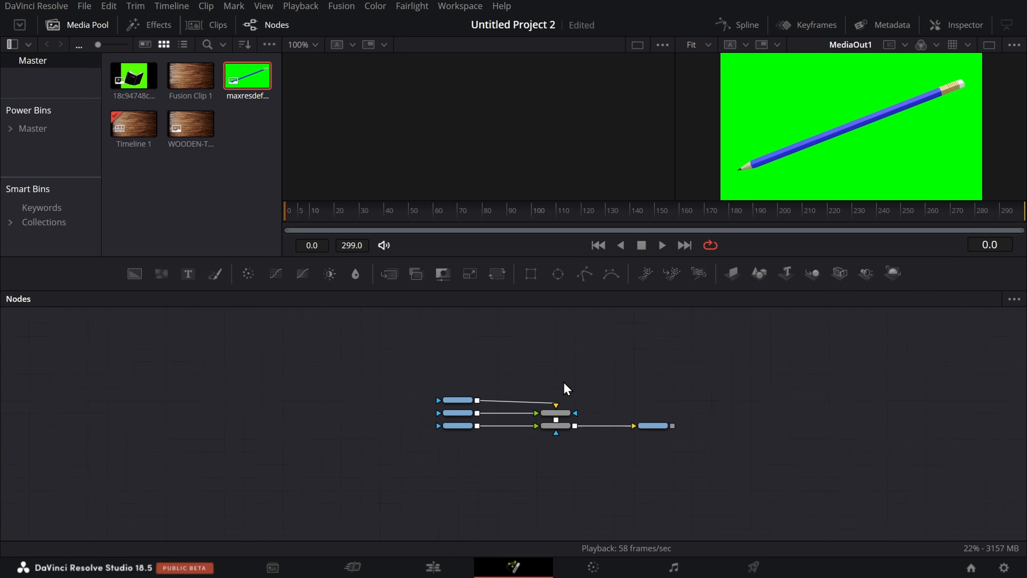
{"action": "left_click_drag", "start_coordinate": [497, 378], "coordinate": [1024, 575]}
{"action": "scroll", "coordinate": [110, 351], "scroll_direction": "up", "scroll_amount": 5}
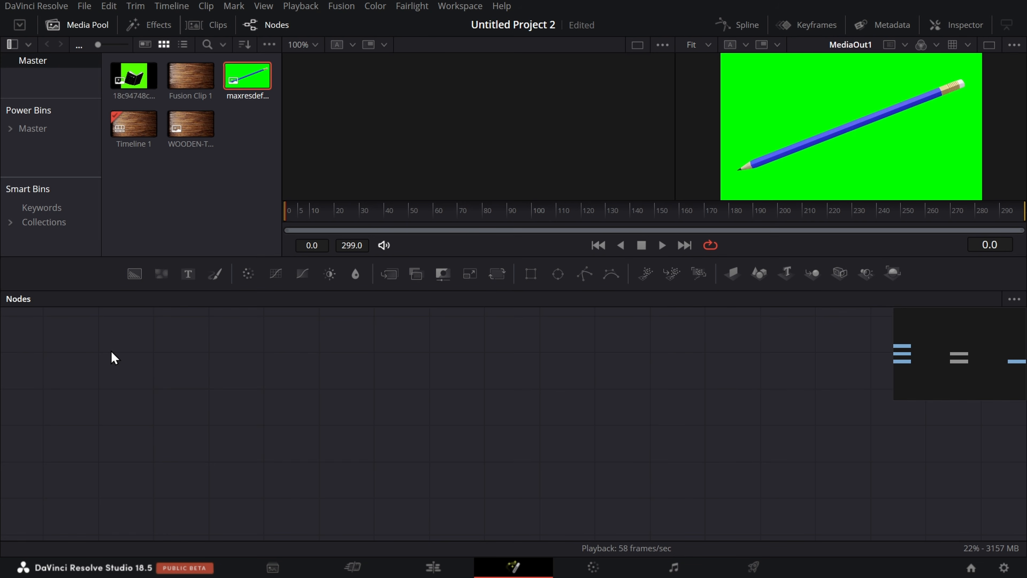
{"action": "scroll", "coordinate": [461, 413], "scroll_direction": "down", "scroll_amount": 5}
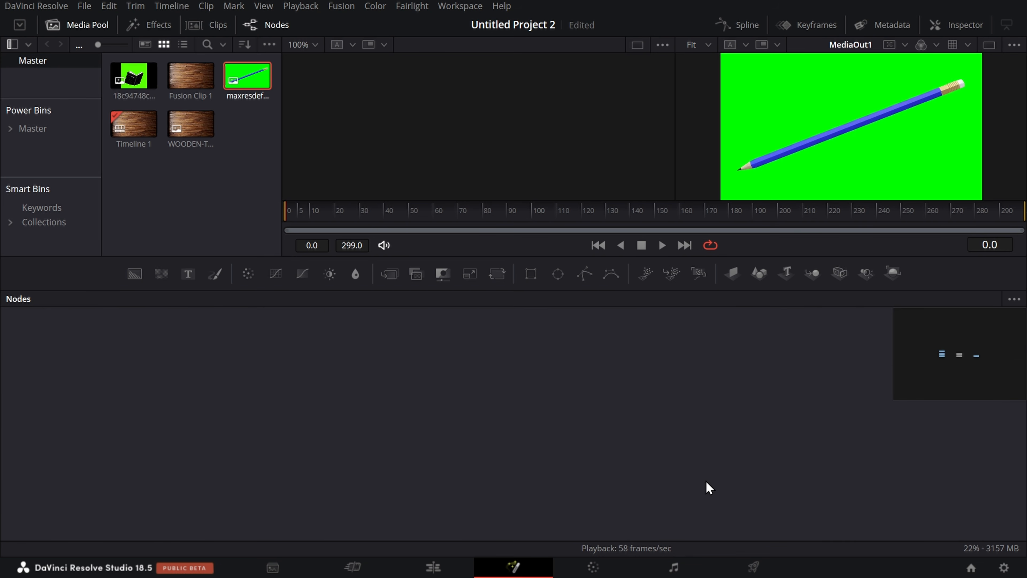
{"action": "left_click_drag", "start_coordinate": [917, 406], "coordinate": [530, 493]}
{"action": "scroll", "coordinate": [532, 497], "scroll_direction": "up", "scroll_amount": 5}
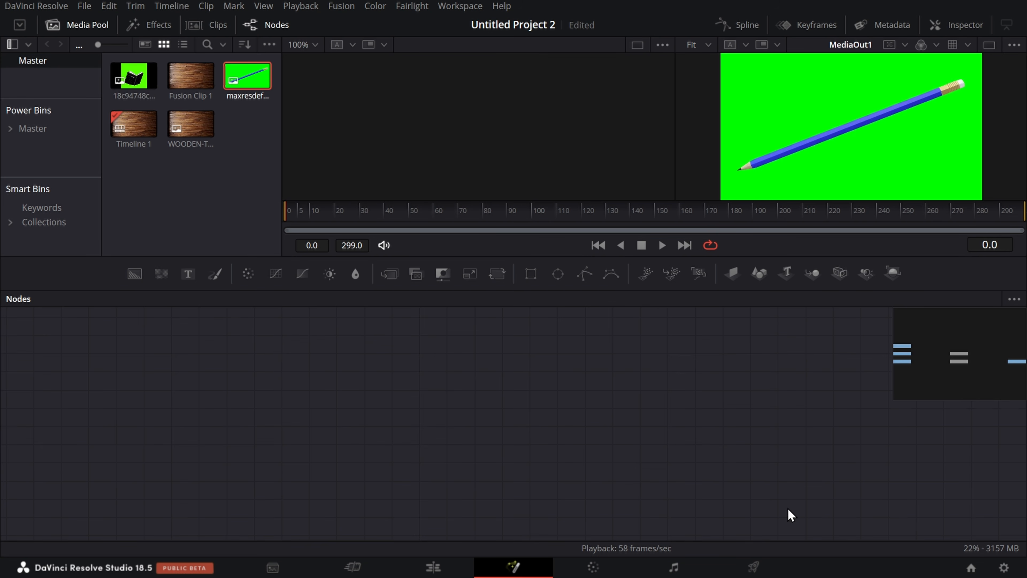
{"action": "scroll", "coordinate": [748, 500], "scroll_direction": "down", "scroll_amount": 5}
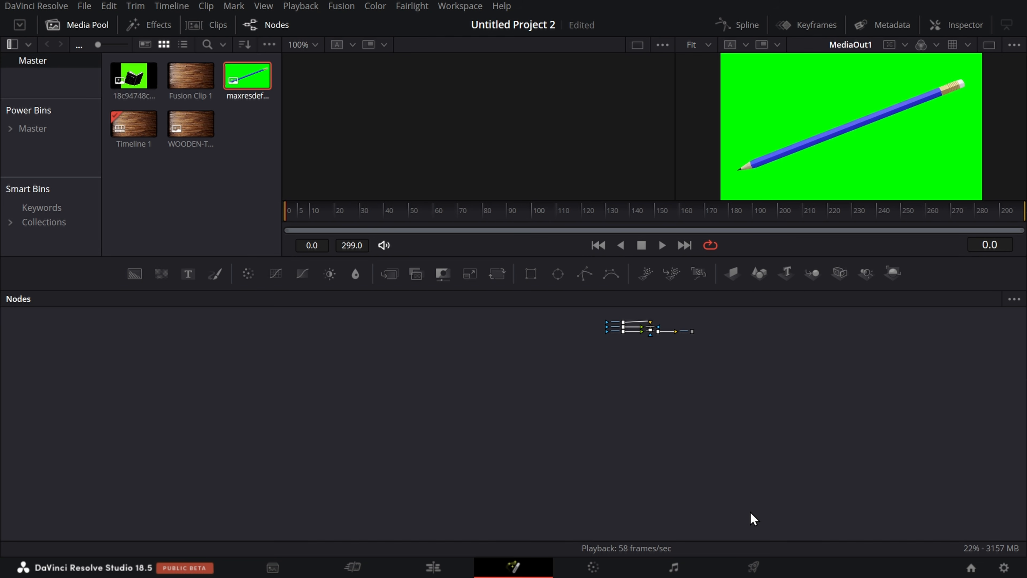
{"action": "scroll", "coordinate": [649, 379], "scroll_direction": "up", "scroll_amount": 5}
{"action": "scroll", "coordinate": [650, 380], "scroll_direction": "down", "scroll_amount": 2}
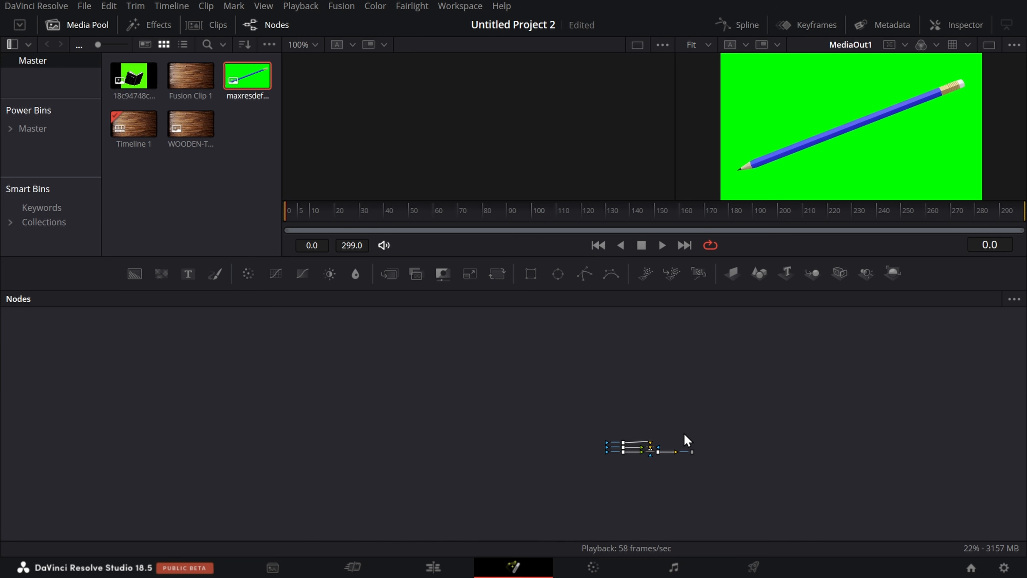
Step: Add a bookmark named "first work" for the node graph view that shows all the nodes
{"action": "scroll", "coordinate": [687, 441], "scroll_direction": "up", "scroll_amount": 5}
{"action": "left_click_drag", "start_coordinate": [674, 447], "coordinate": [635, 338]}
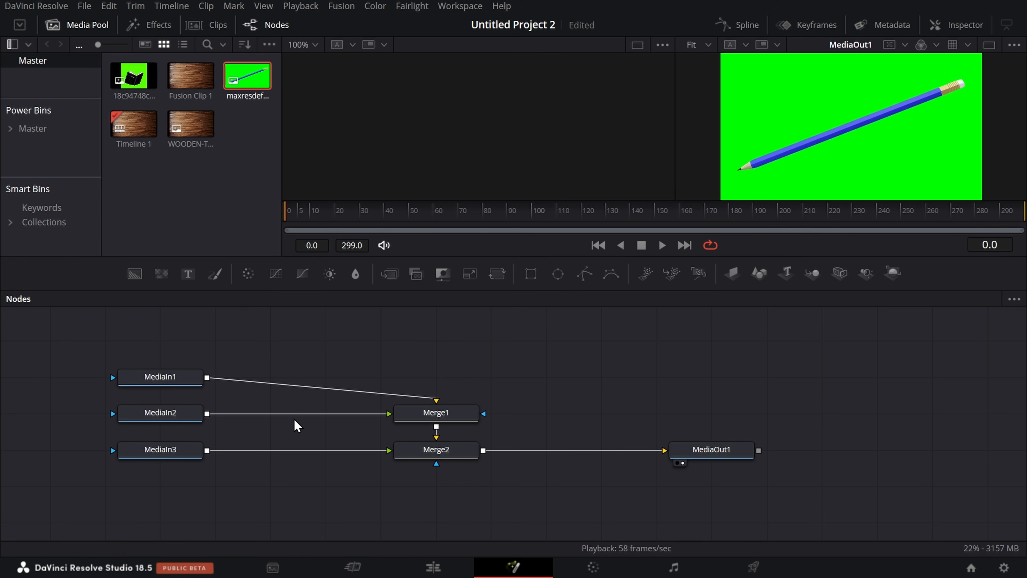
{"action": "left_click", "coordinate": [1015, 300]}
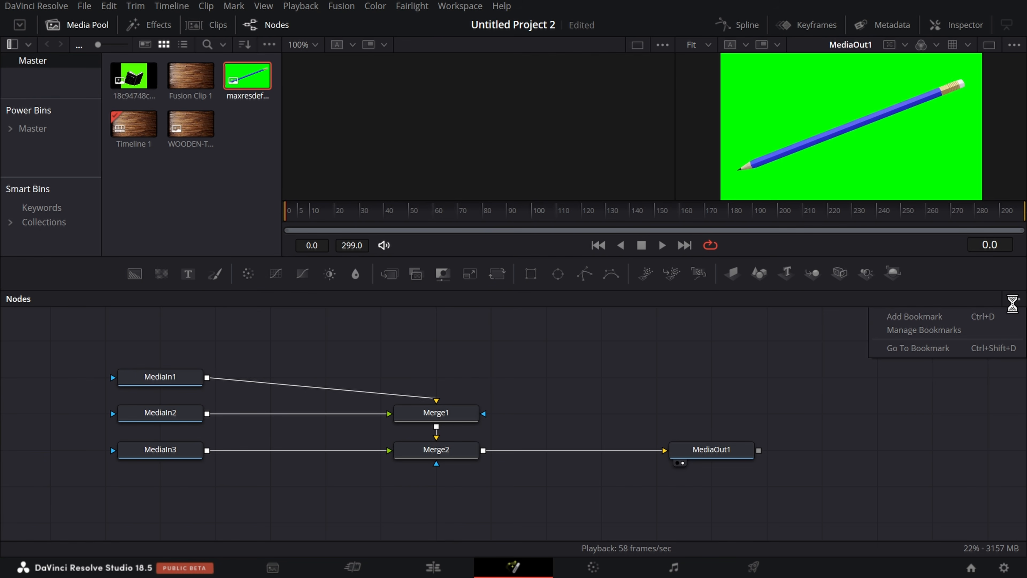
{"action": "left_click", "coordinate": [914, 316]}
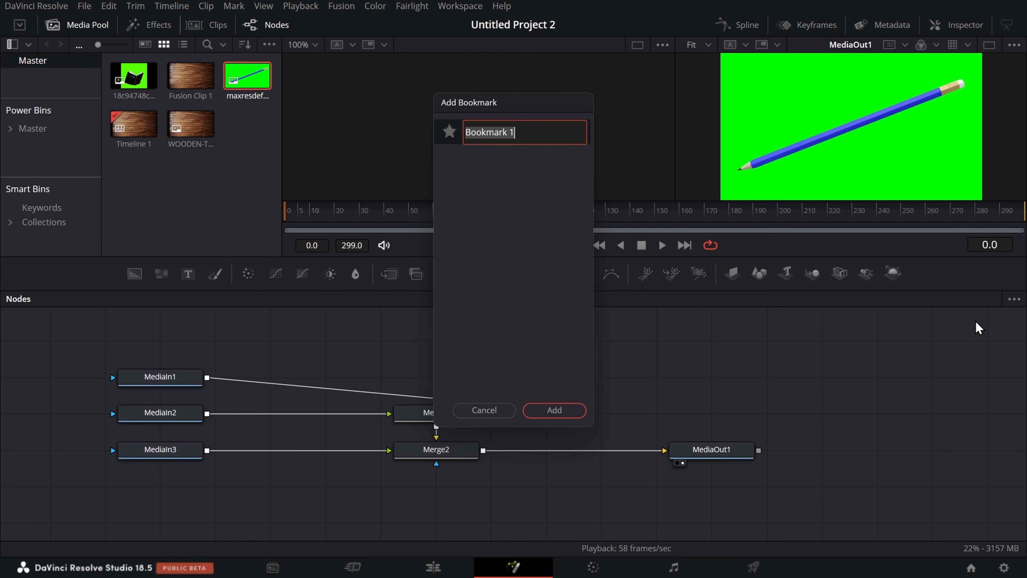
{"action": "type", "text": "first work"}
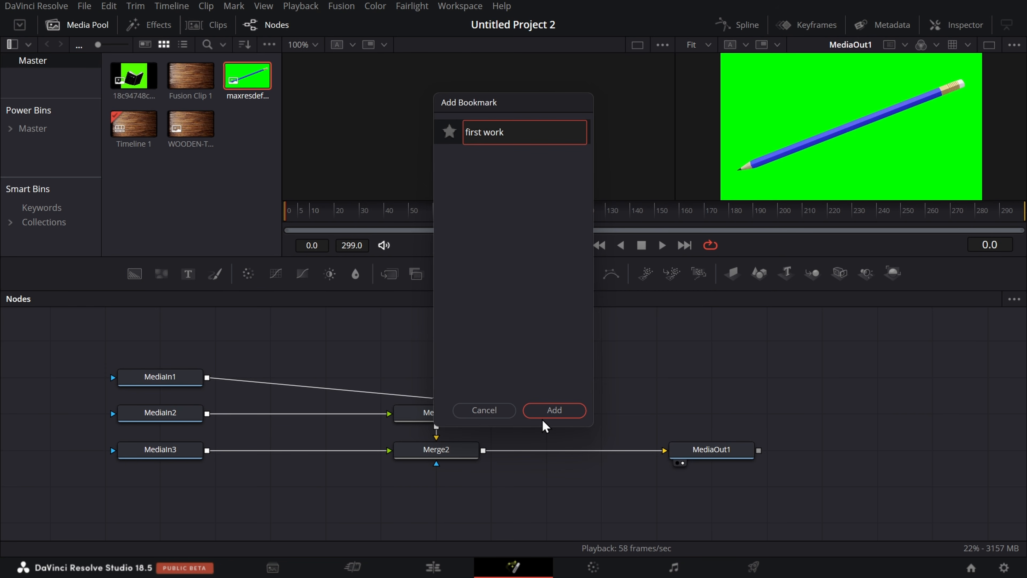
{"action": "left_click", "coordinate": [552, 409]}
{"action": "scroll", "coordinate": [544, 414], "scroll_direction": "down", "scroll_amount": 5}
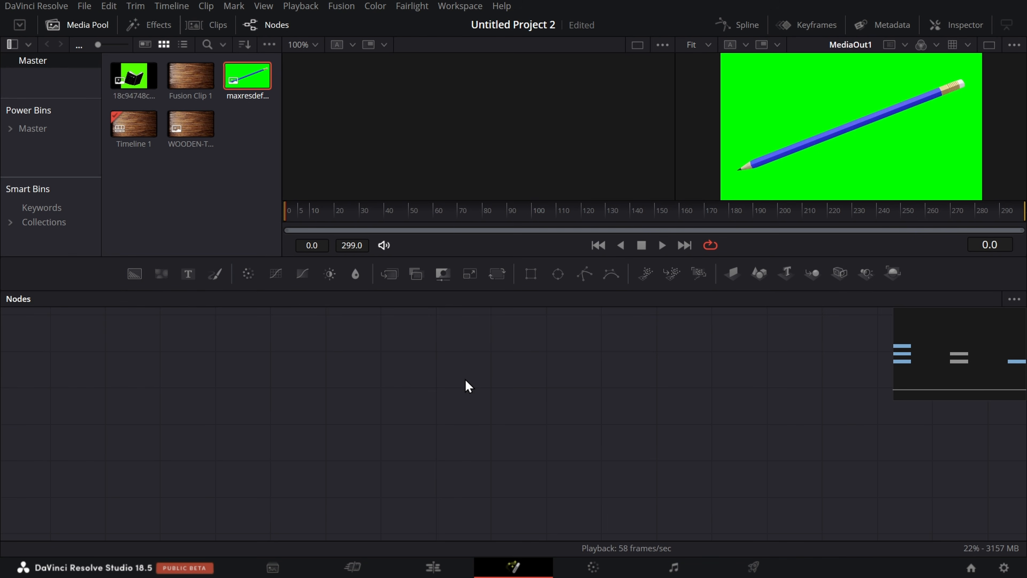
{"action": "key", "text": "ctrl+f"}
{"action": "scroll", "coordinate": [337, 359], "scroll_direction": "down", "scroll_amount": 4}
{"action": "scroll", "coordinate": [337, 358], "scroll_direction": "up", "scroll_amount": 4}
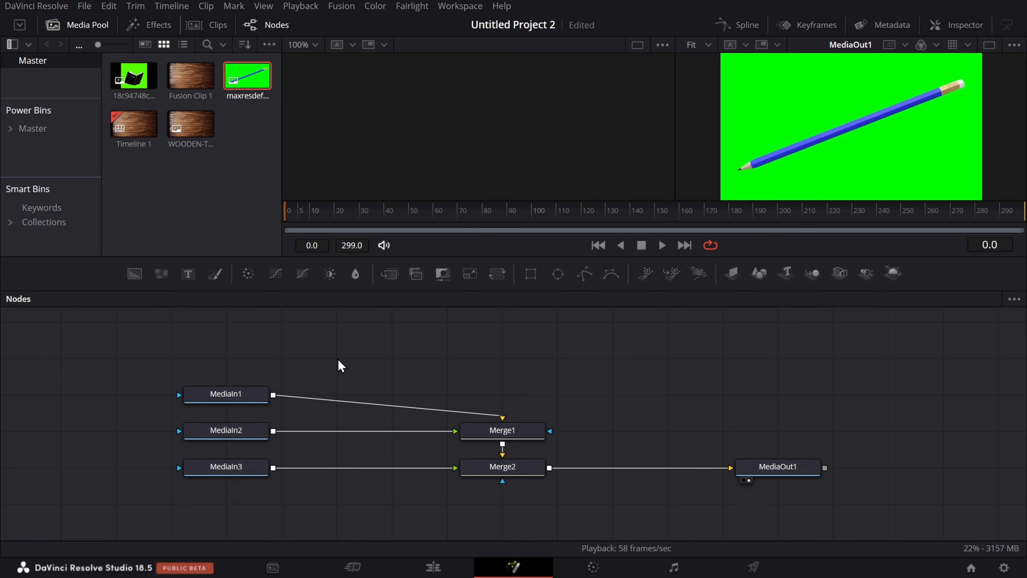
Step: Add a Background node in an empty area of the node graph, far away from the existing nodes
{"action": "scroll", "coordinate": [337, 359], "scroll_direction": "down", "scroll_amount": 5, "text": "ctrl"}
{"action": "left_click_drag", "start_coordinate": [239, 365], "coordinate": [1011, 538]}
{"action": "scroll", "coordinate": [62, 357], "scroll_direction": "up", "scroll_amount": 3}
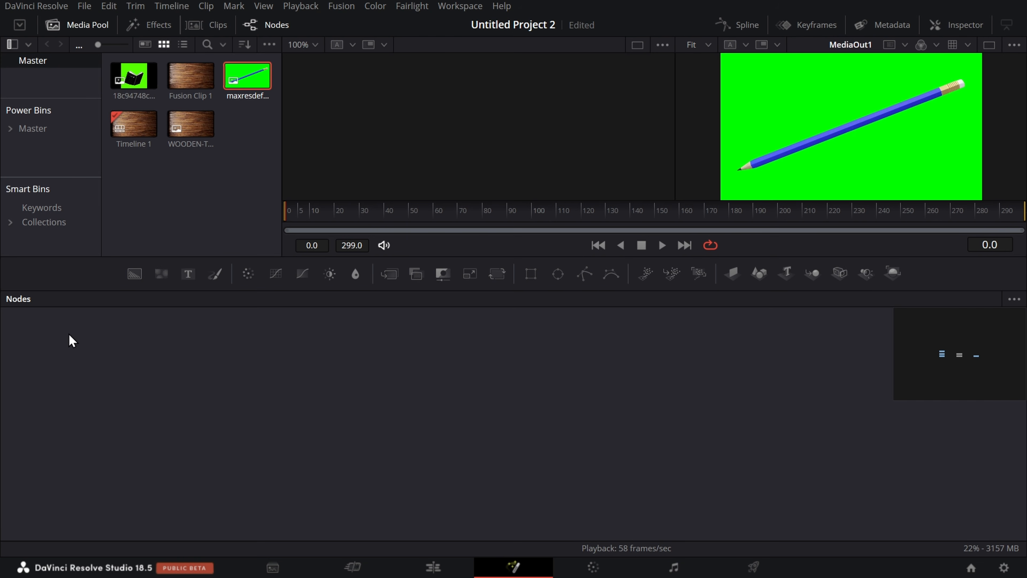
{"action": "left_click_drag", "start_coordinate": [134, 274], "coordinate": [162, 417]}
Step: Add a bookmark named "2 place" for a close node graph view of the Background1 node
{"action": "scroll", "coordinate": [159, 410], "scroll_direction": "up", "scroll_amount": 5, "text": "ctrl"}
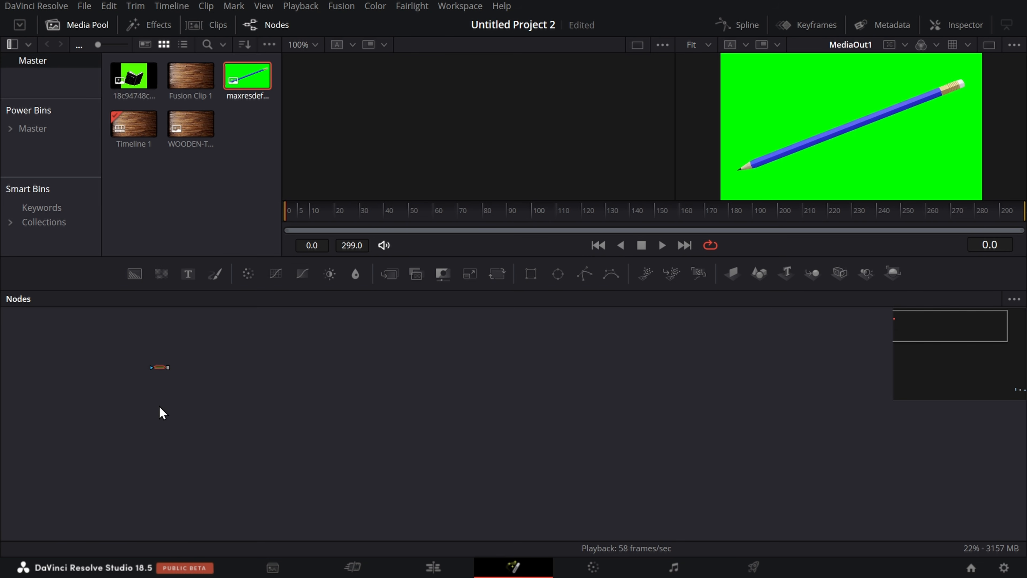
{"action": "scroll", "coordinate": [152, 388], "scroll_direction": "up", "scroll_amount": 3}
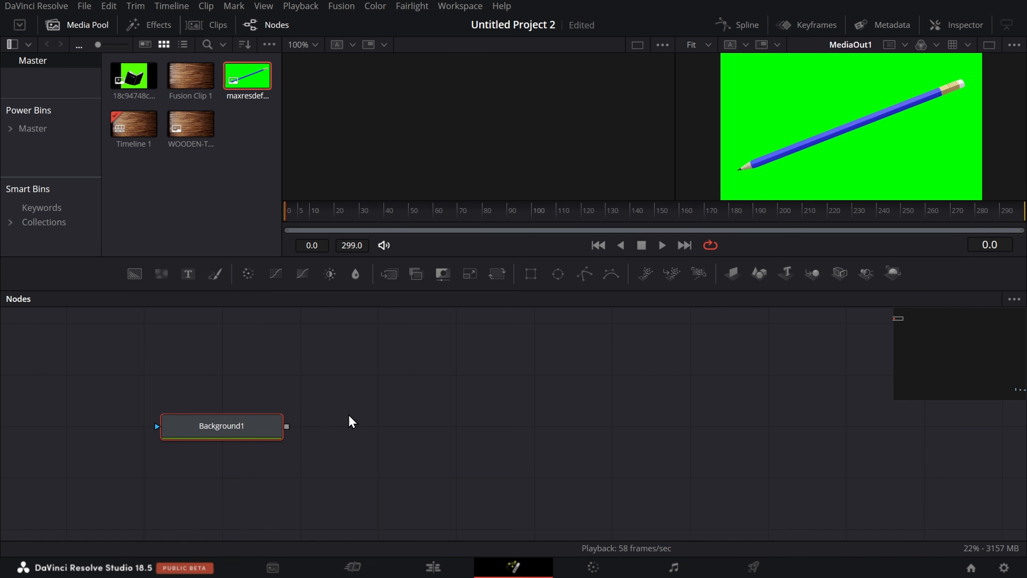
{"action": "right_click", "coordinate": [382, 390]}
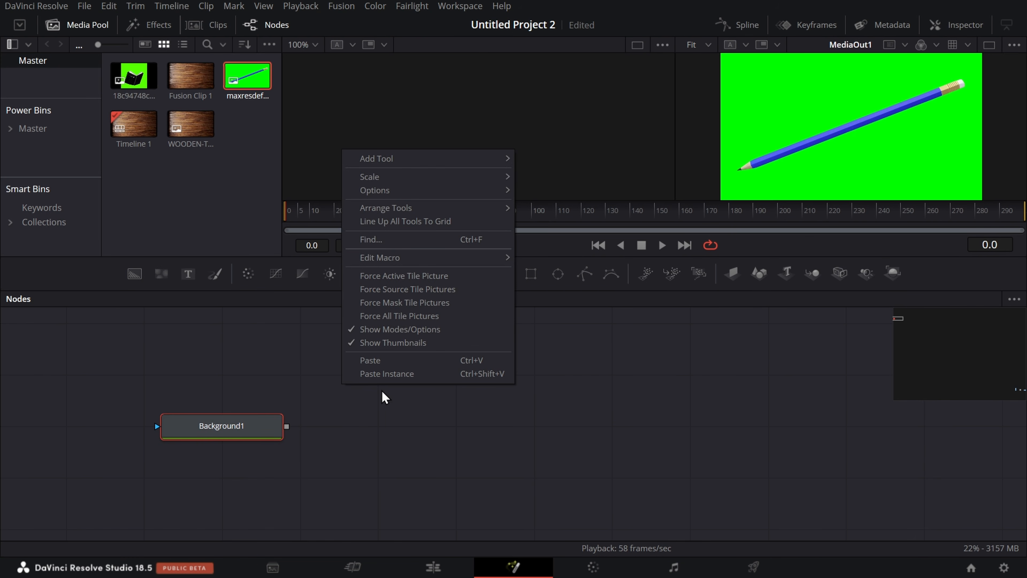
{"action": "left_click", "coordinate": [1014, 299]}
{"action": "left_click", "coordinate": [970, 318]}
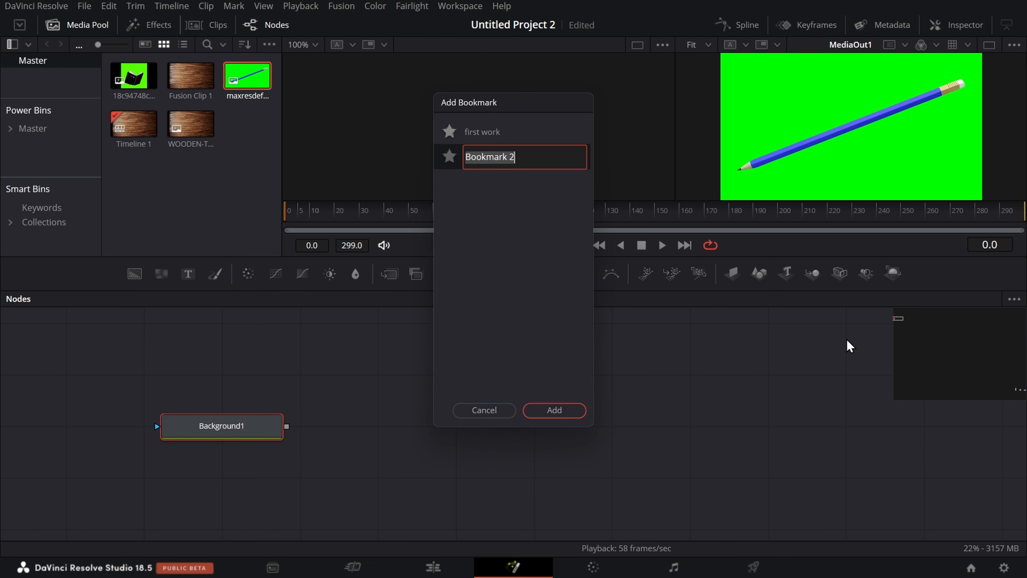
{"action": "type", "text": "2"}
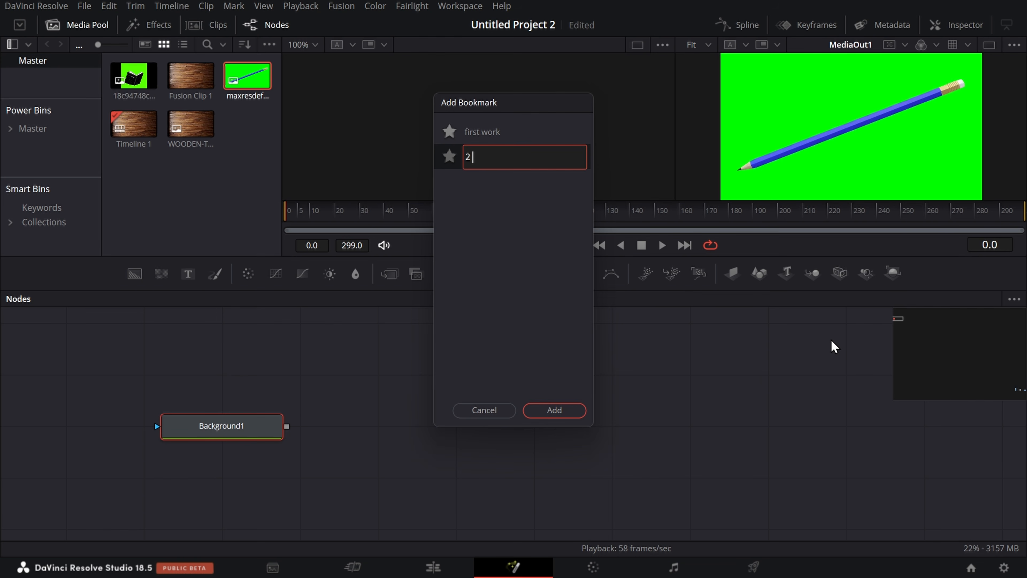
{"action": "type", "text": " place"}
{"action": "key", "text": "Return"}
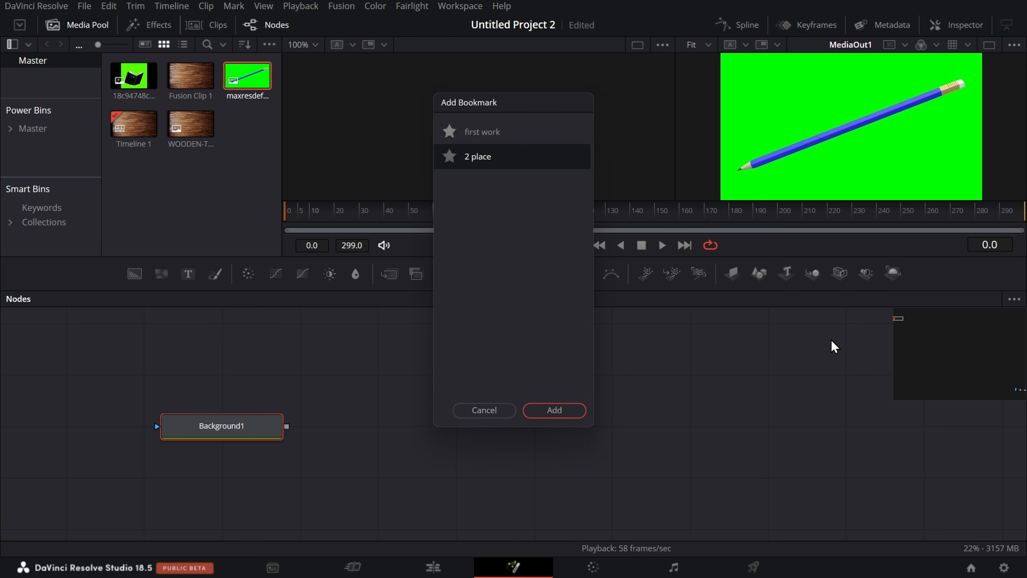
{"action": "left_click", "coordinate": [556, 409]}
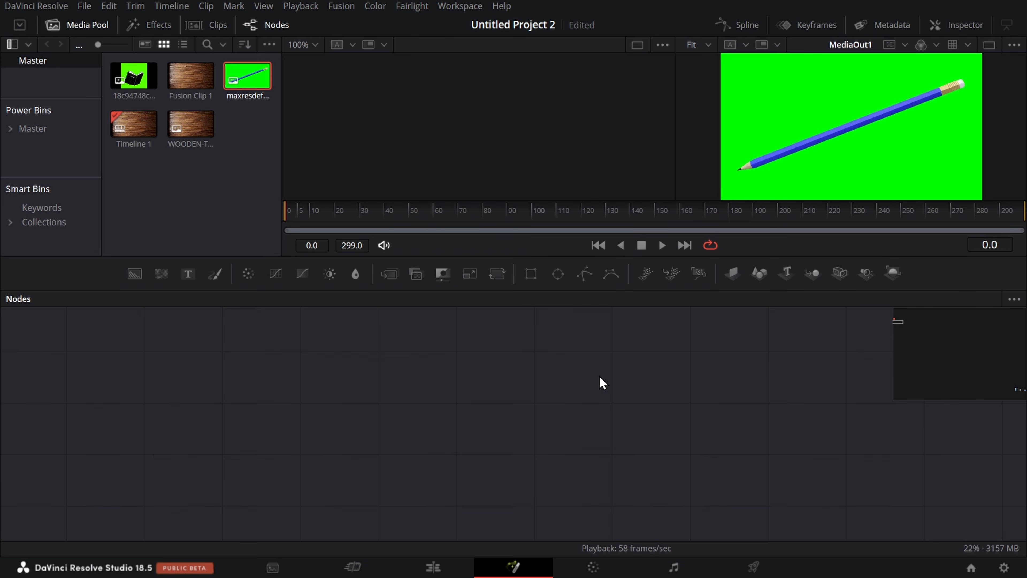
Step: Check the bookmark manager and bring the node graph back to the "first work" bookmark
{"action": "left_click", "coordinate": [1012, 300]}
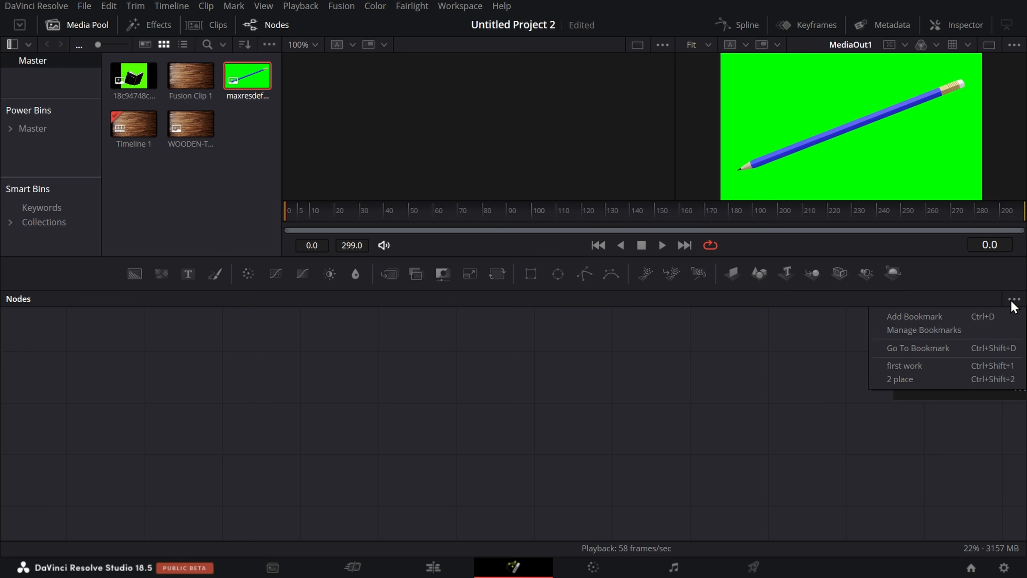
{"action": "left_click", "coordinate": [937, 329]}
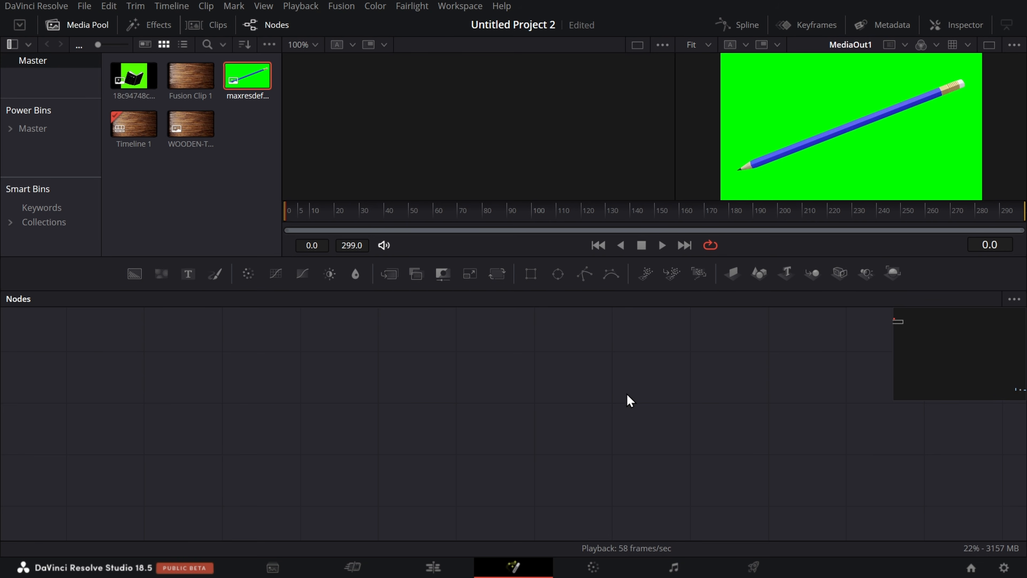
{"action": "left_click", "coordinate": [1014, 299]}
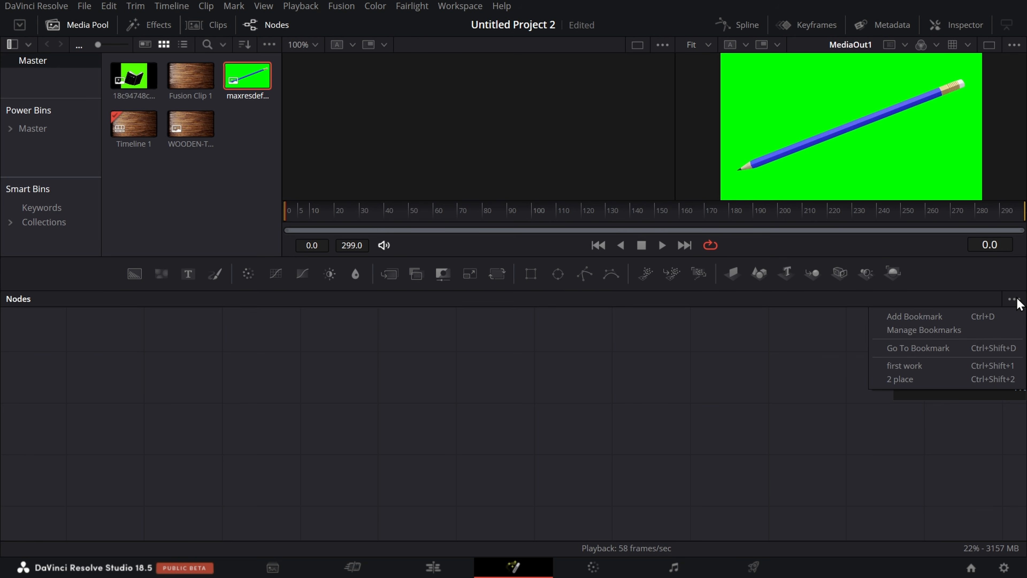
{"action": "left_click", "coordinate": [958, 353]}
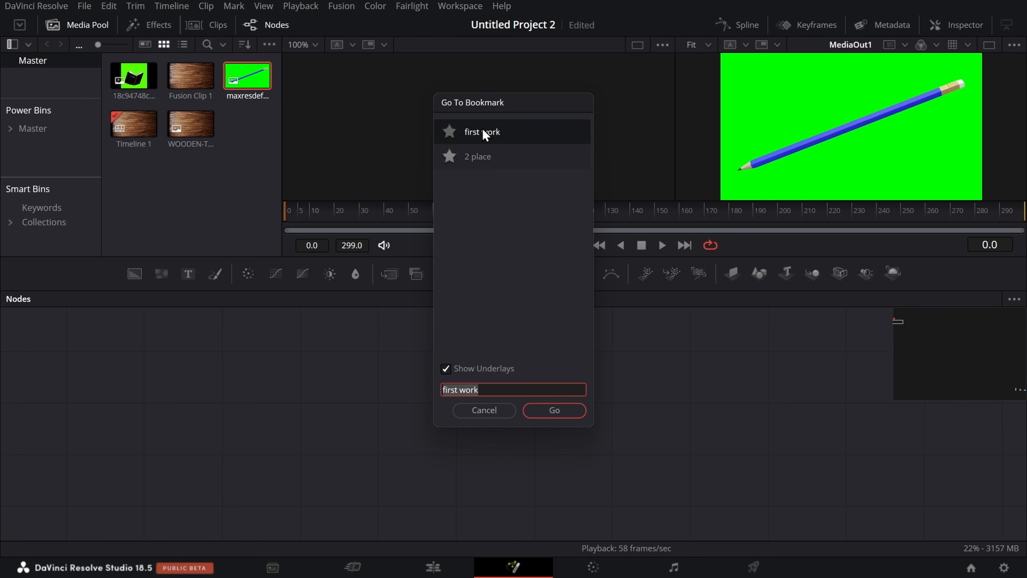
{"action": "left_click", "coordinate": [563, 410]}
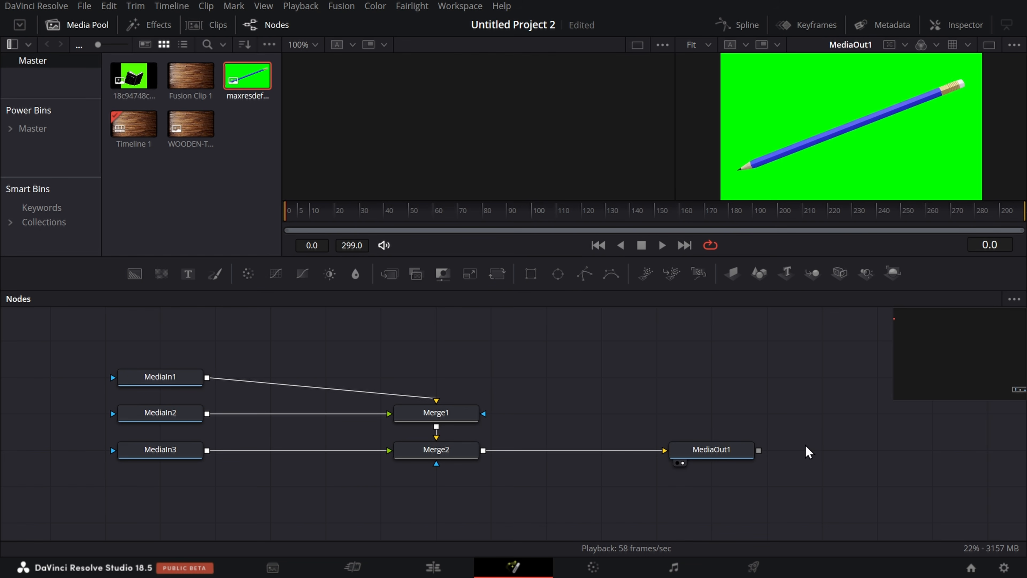
Step: Go to the "2 place" bookmark in the node graph
{"action": "left_click", "coordinate": [1014, 299]}
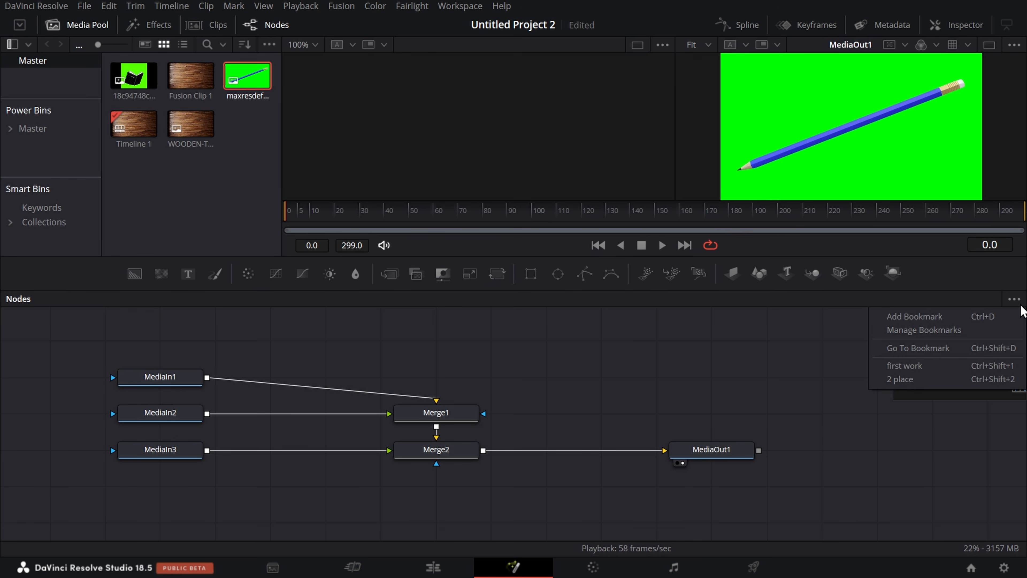
{"action": "left_click", "coordinate": [978, 347]}
{"action": "left_click", "coordinate": [489, 156]}
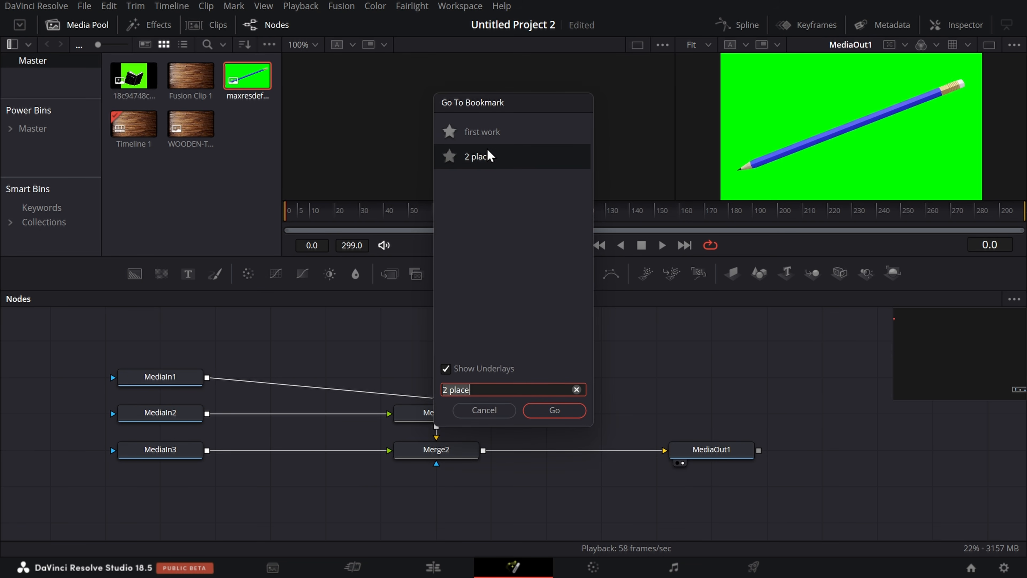
{"action": "left_click", "coordinate": [551, 413]}
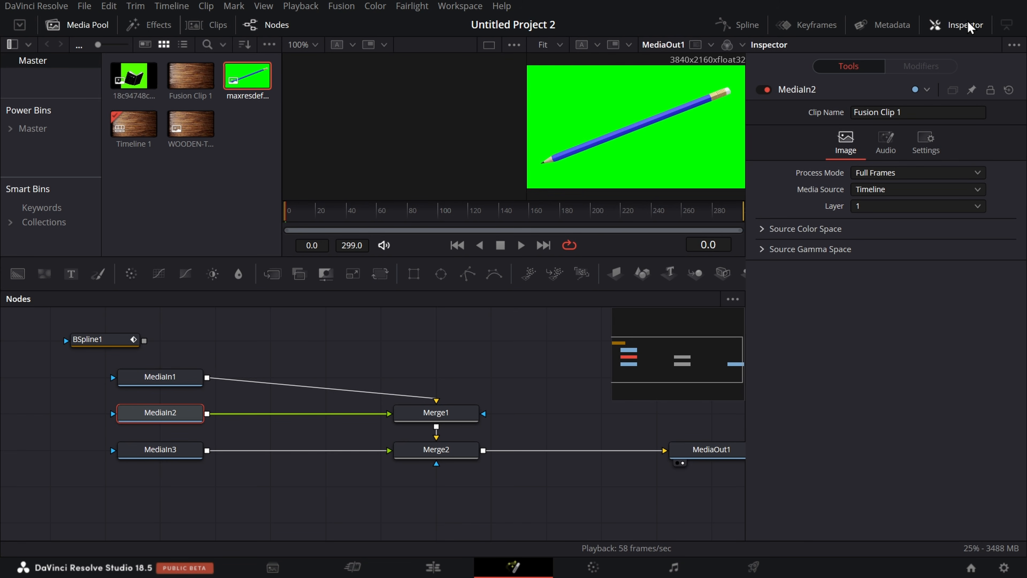
Step: Open the Inspector for the selected MediaIn2 node
{"action": "left_click", "coordinate": [970, 25]}
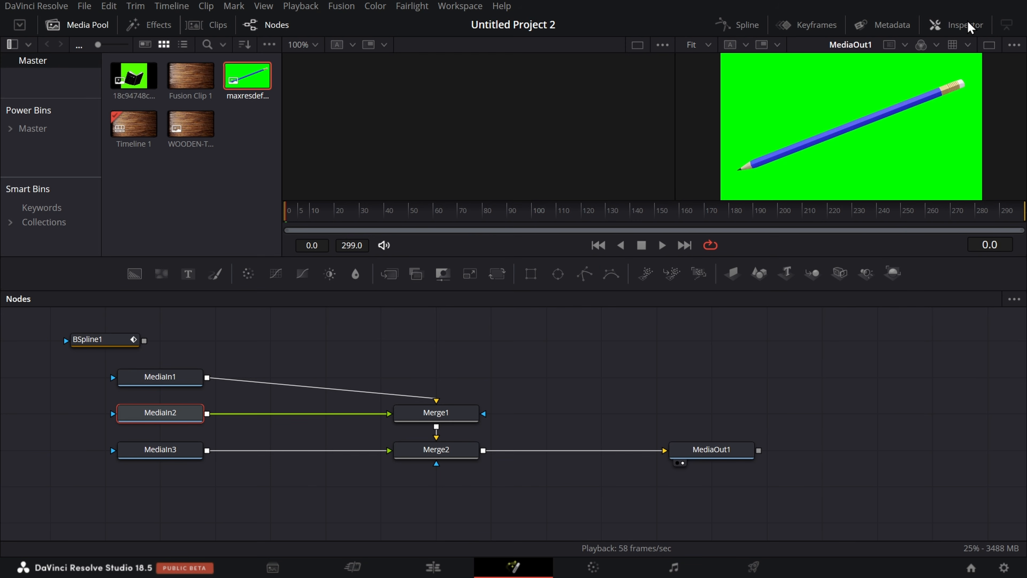